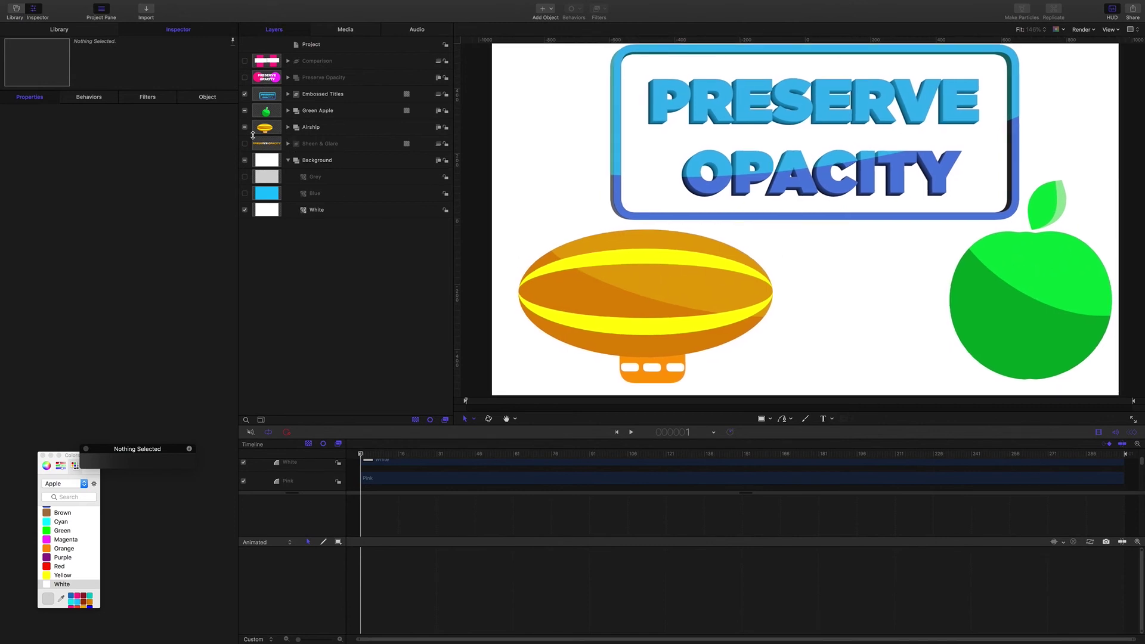
Hide Green Apple, Embossed Titles, Airship and Background, show Comparison, and expand its layers
{"action": "left_click", "coordinate": [244, 110]}
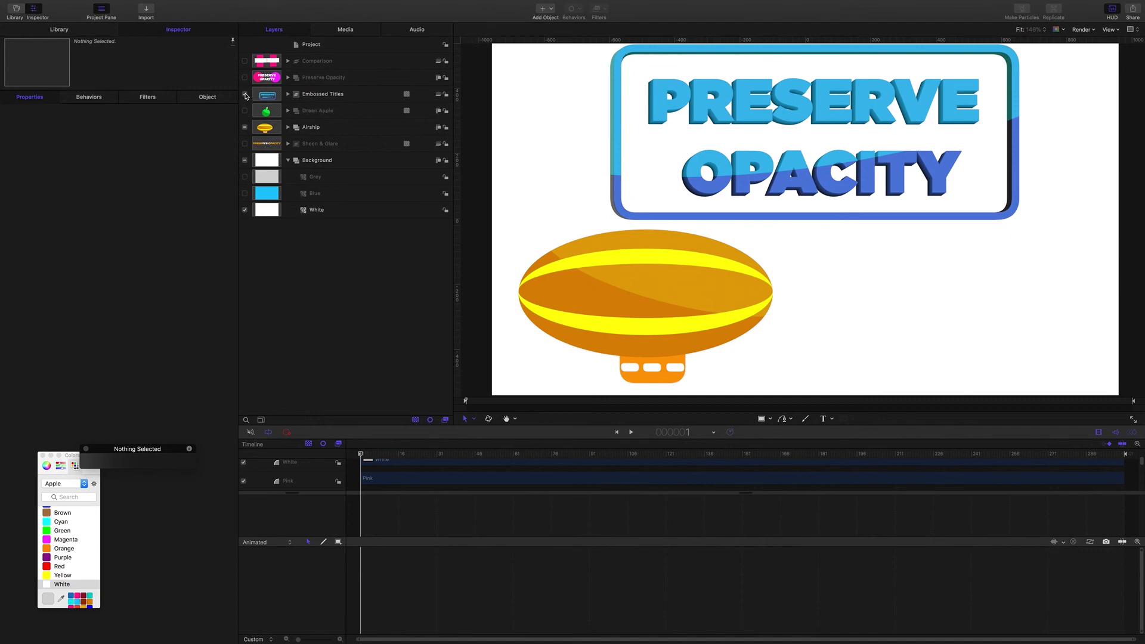
{"action": "left_click", "coordinate": [244, 94]}
{"action": "left_click", "coordinate": [244, 127]}
{"action": "left_click", "coordinate": [244, 61]}
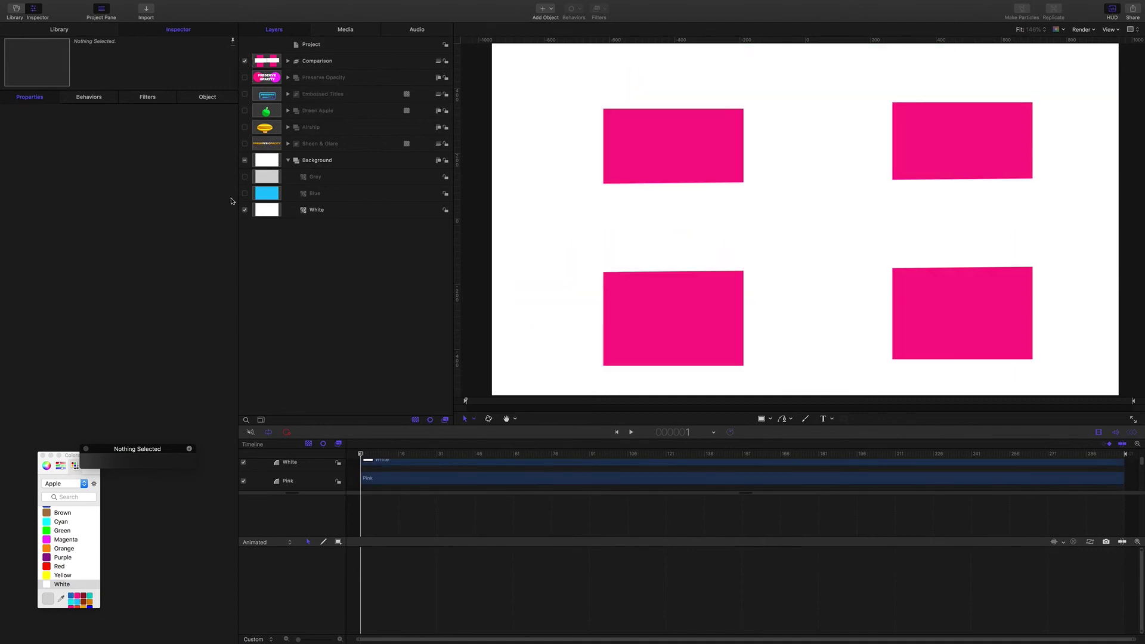
{"action": "left_click", "coordinate": [245, 160]}
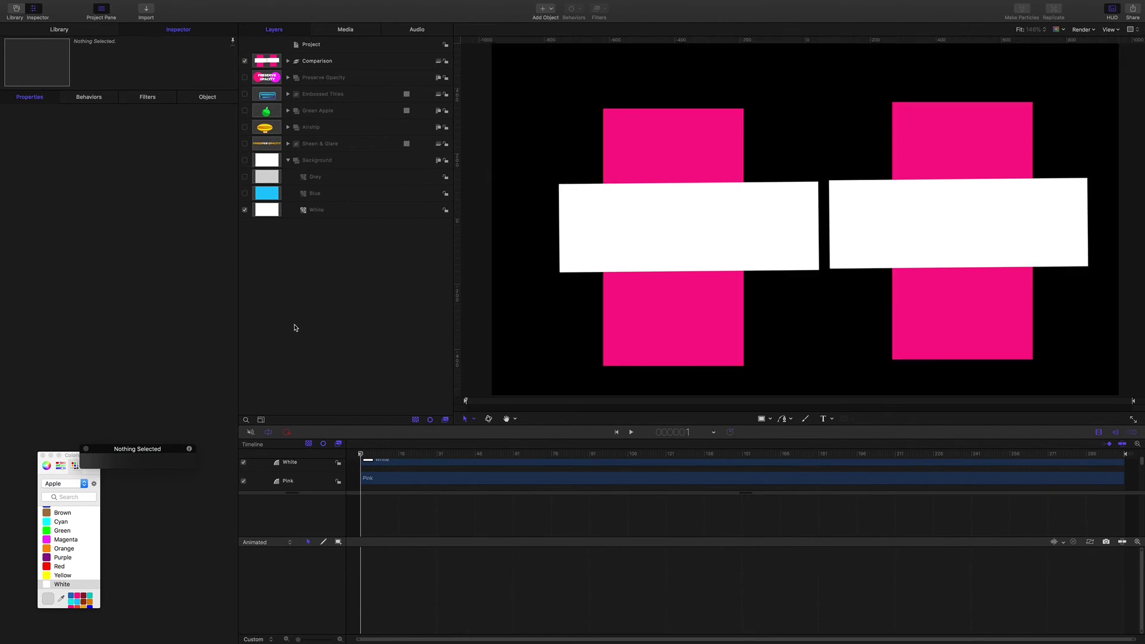
{"action": "left_click", "coordinate": [288, 62]}
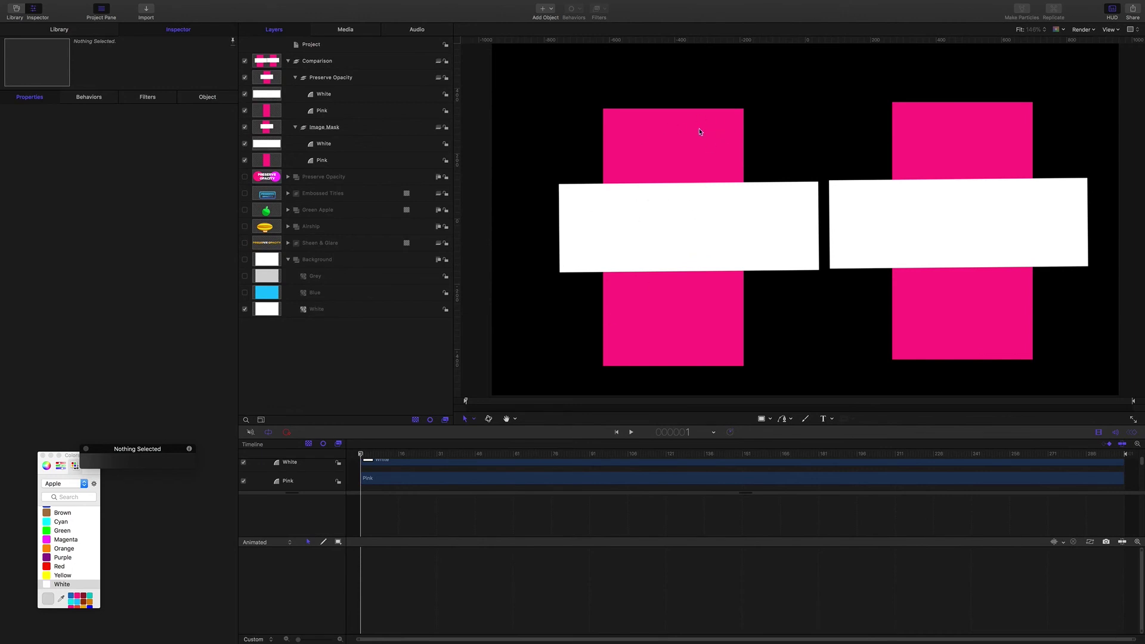
Add an image mask to the White layer in Image Mask, using Pink as the mask source
{"action": "left_click", "coordinate": [319, 132]}
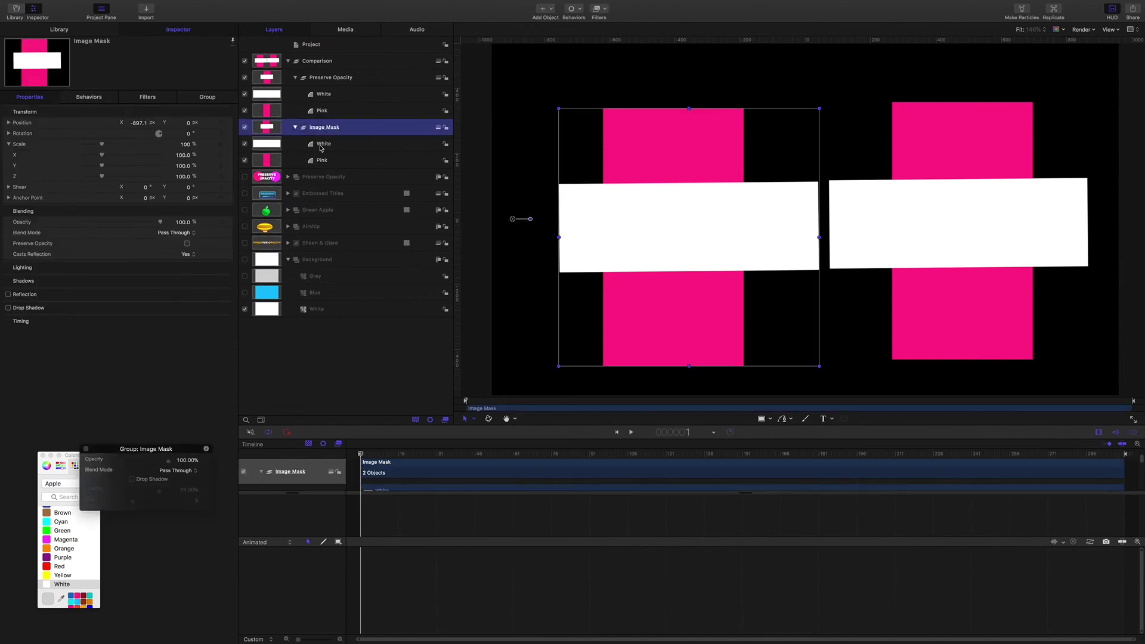
{"action": "left_click", "coordinate": [320, 147]}
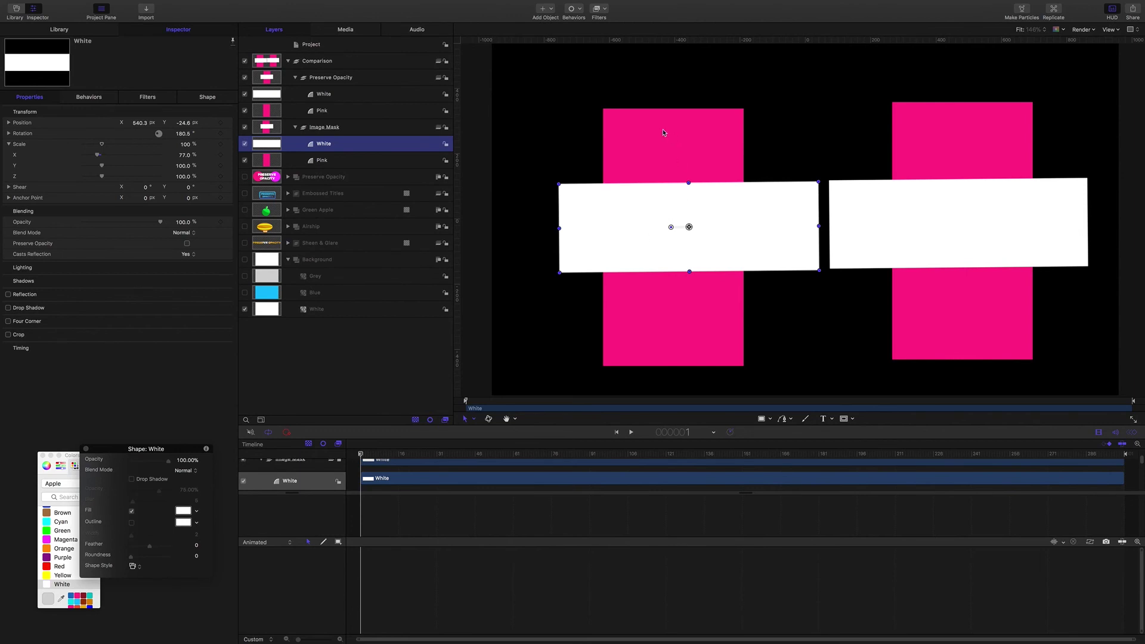
{"action": "right_click", "coordinate": [325, 147]}
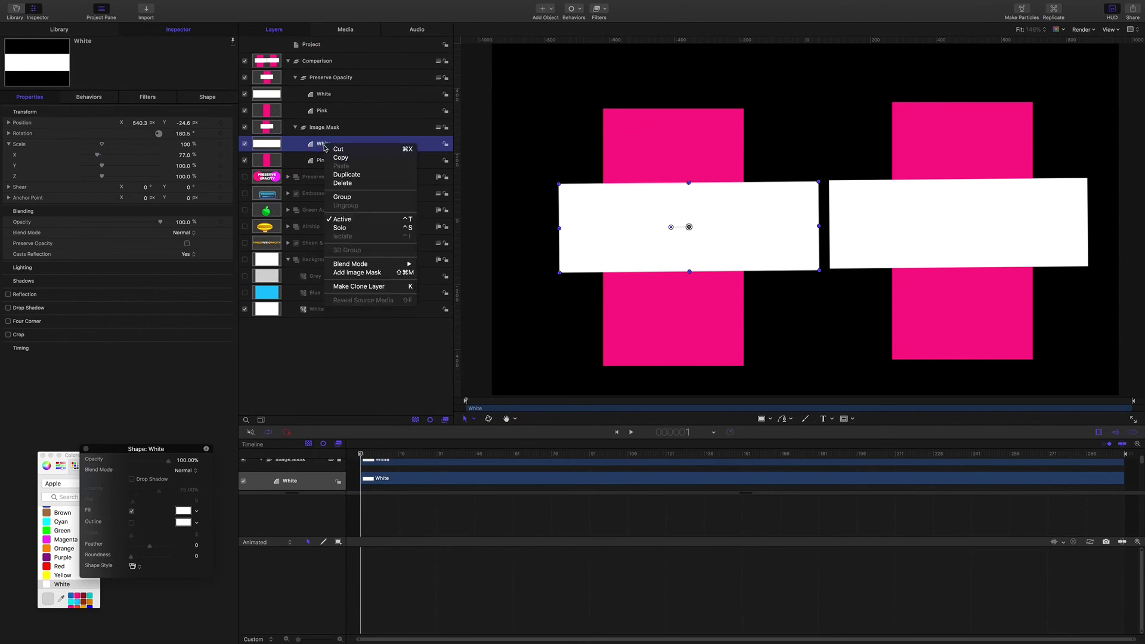
{"action": "left_click", "coordinate": [351, 273]}
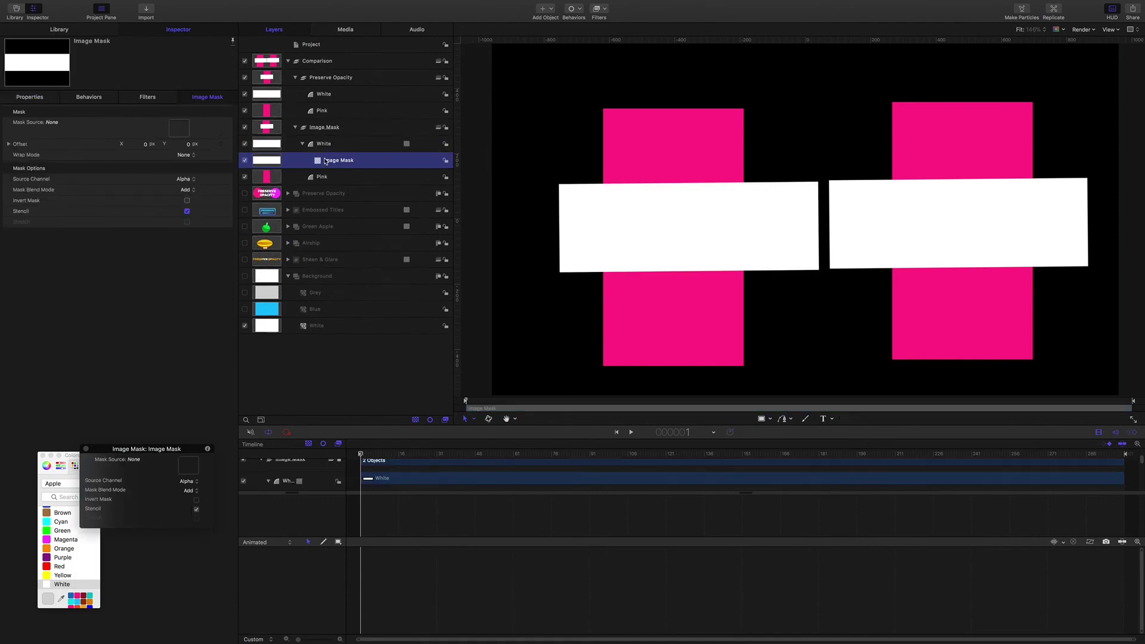
{"action": "left_click_drag", "start_coordinate": [320, 178], "coordinate": [179, 128]}
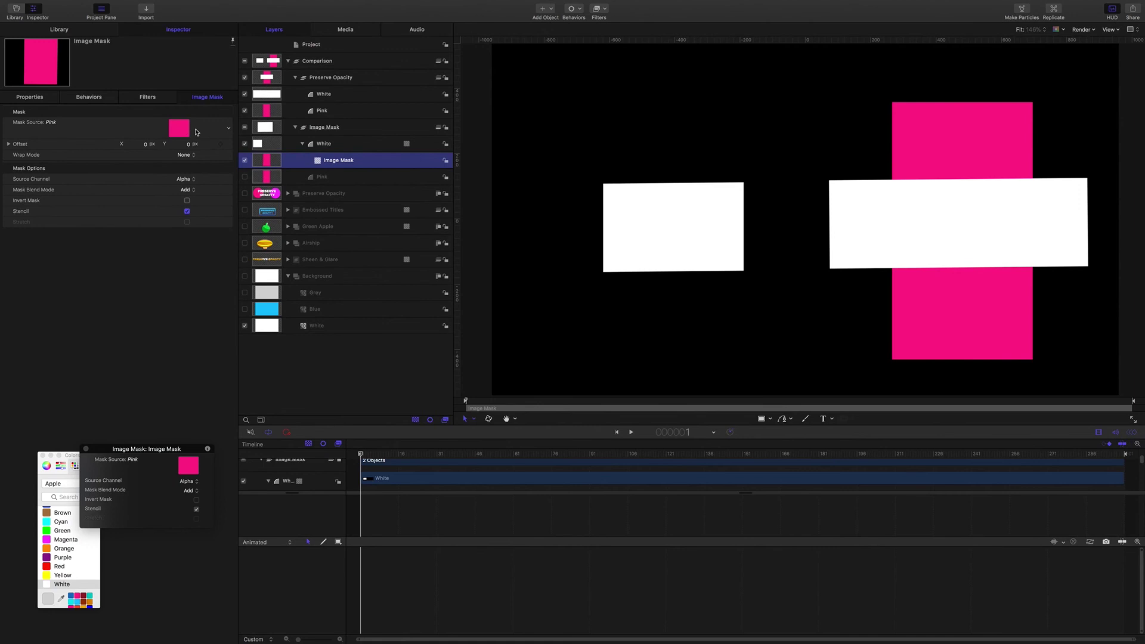
Re-enable Pink and drag the masked white bar to check it stays clipped
{"action": "left_click", "coordinate": [245, 177]}
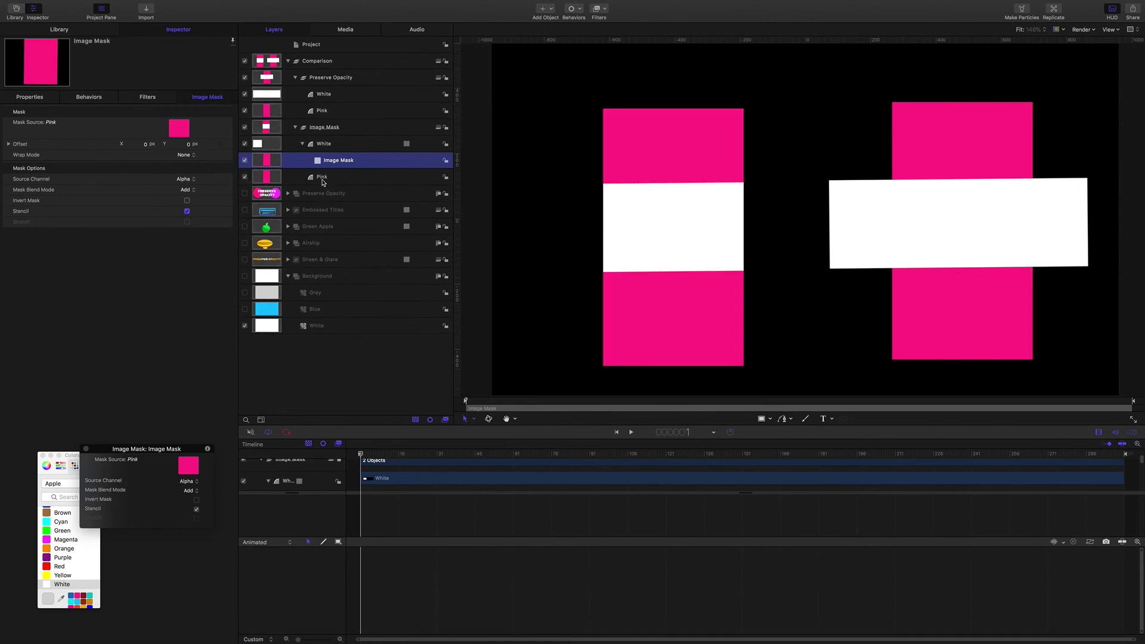
{"action": "left_click", "coordinate": [320, 145]}
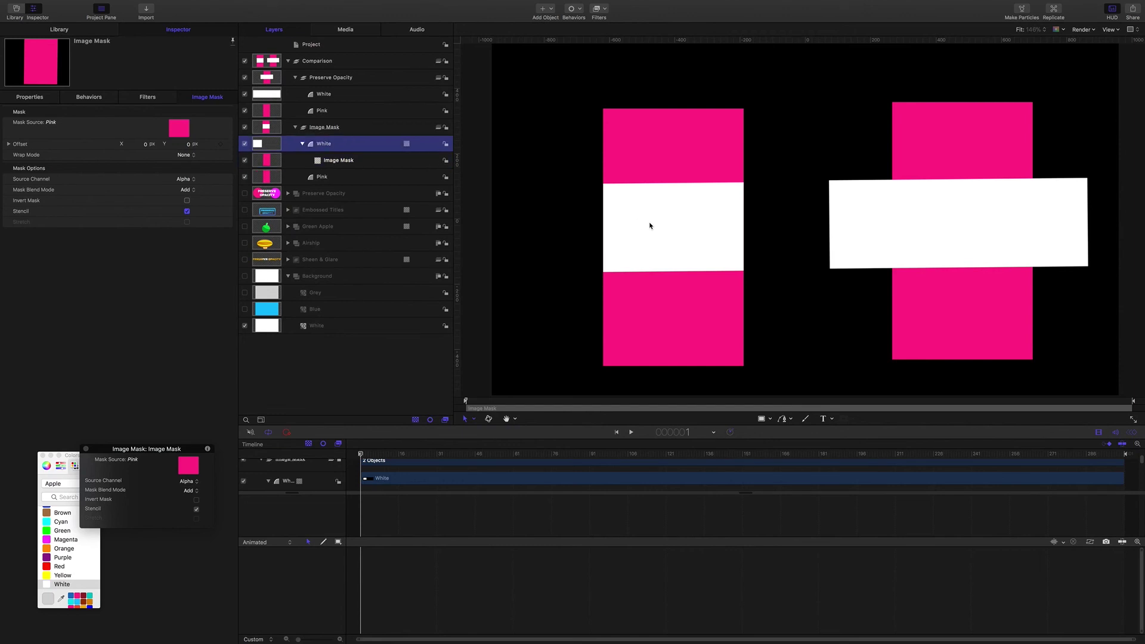
{"action": "left_click_drag", "start_coordinate": [669, 209], "coordinate": [639, 214]}
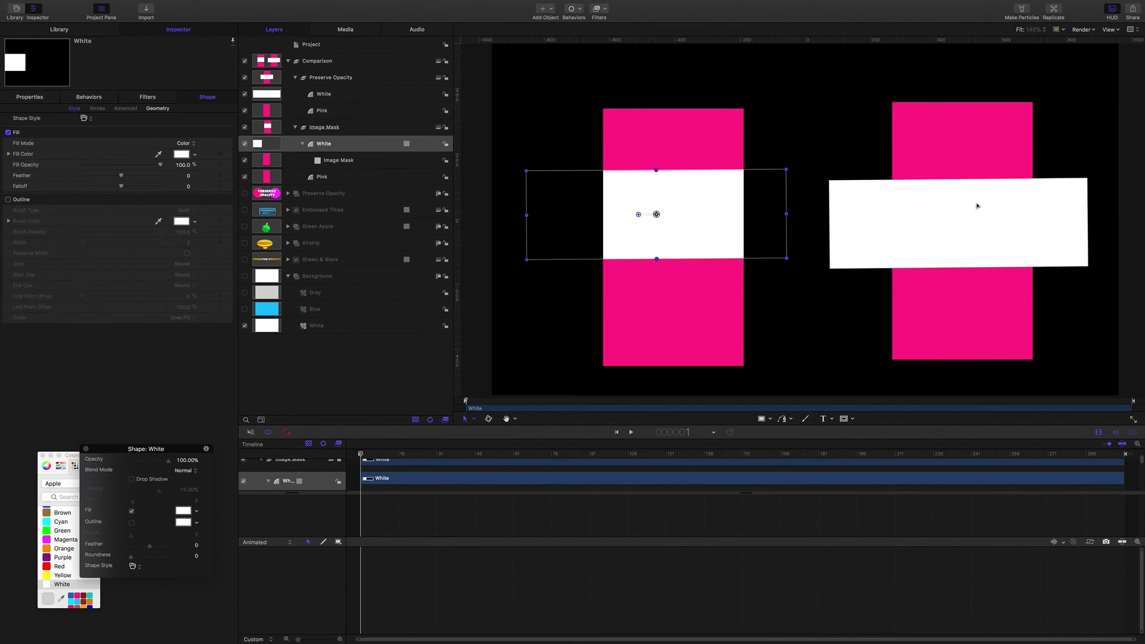
Tick Preserve Opacity on the right White layer and drag the bar over its pink shape
{"action": "left_click", "coordinate": [327, 95]}
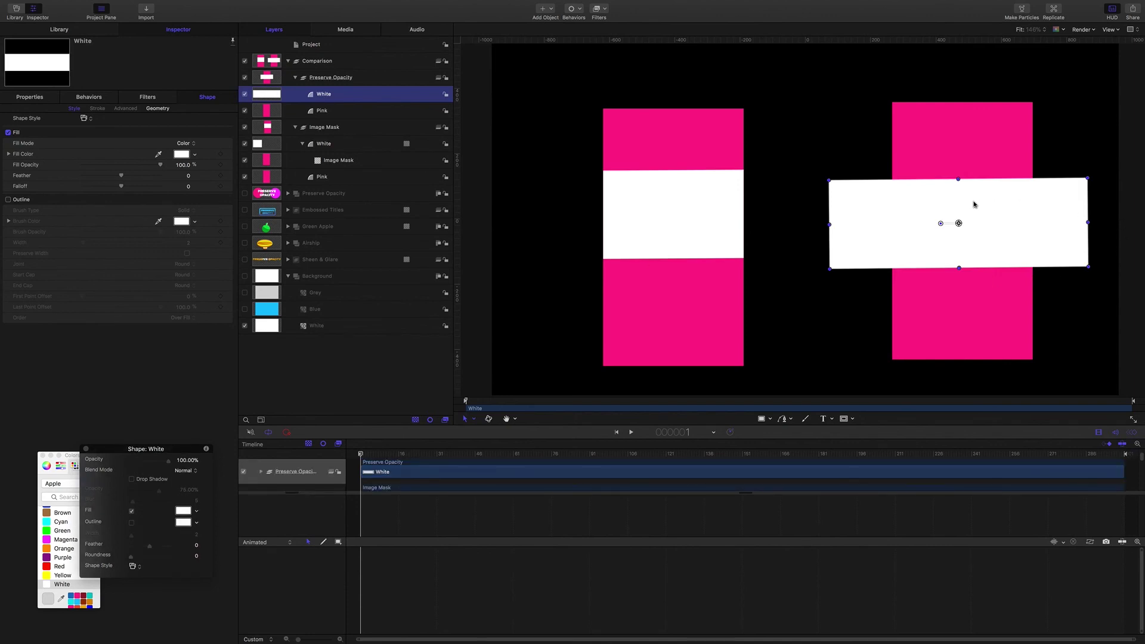
{"action": "left_click", "coordinate": [38, 97]}
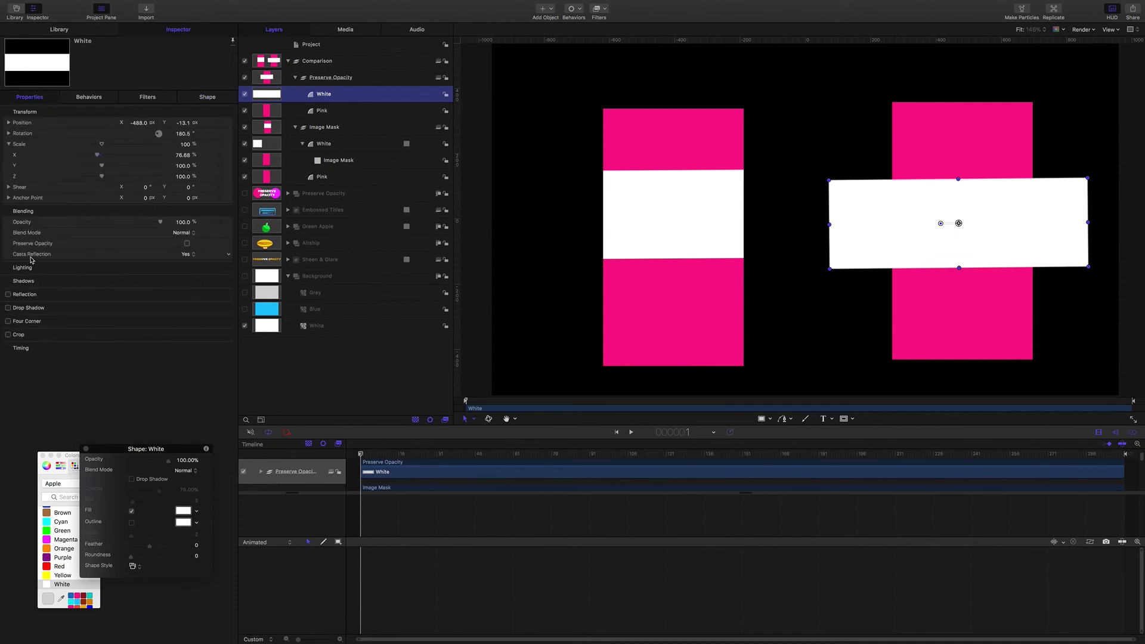
{"action": "left_click", "coordinate": [186, 243]}
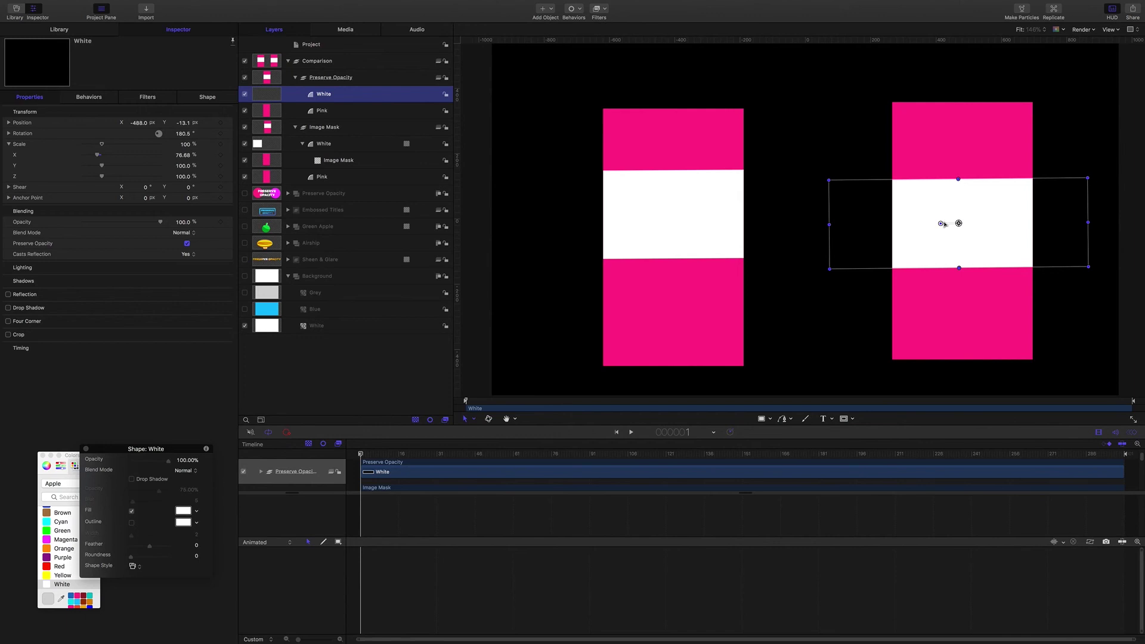
{"action": "left_click_drag", "start_coordinate": [944, 224], "coordinate": [992, 234]}
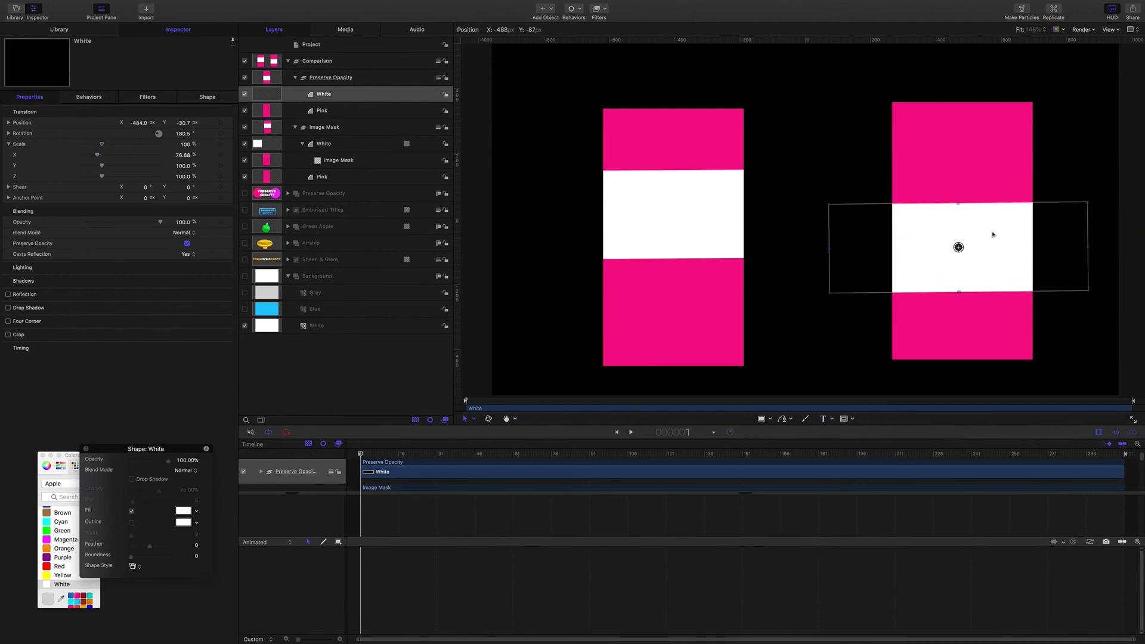
Turn on the Blue background, add an image mask to Comparison, and collapse the group
{"action": "left_click", "coordinate": [245, 309]}
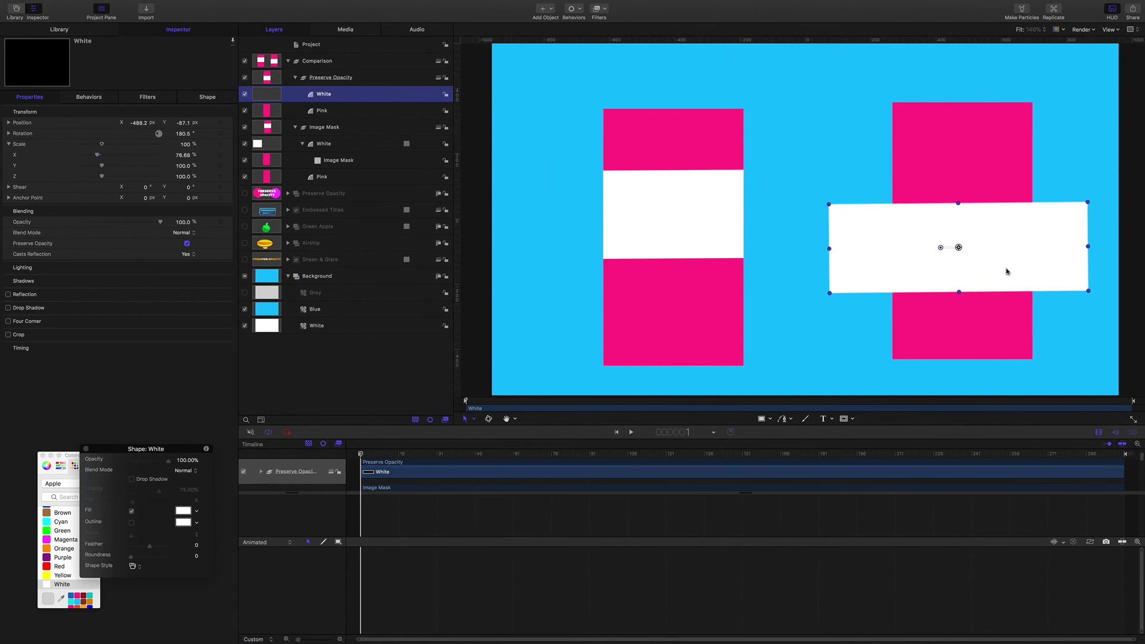
{"action": "left_click", "coordinate": [316, 60]}
{"action": "right_click", "coordinate": [321, 61]}
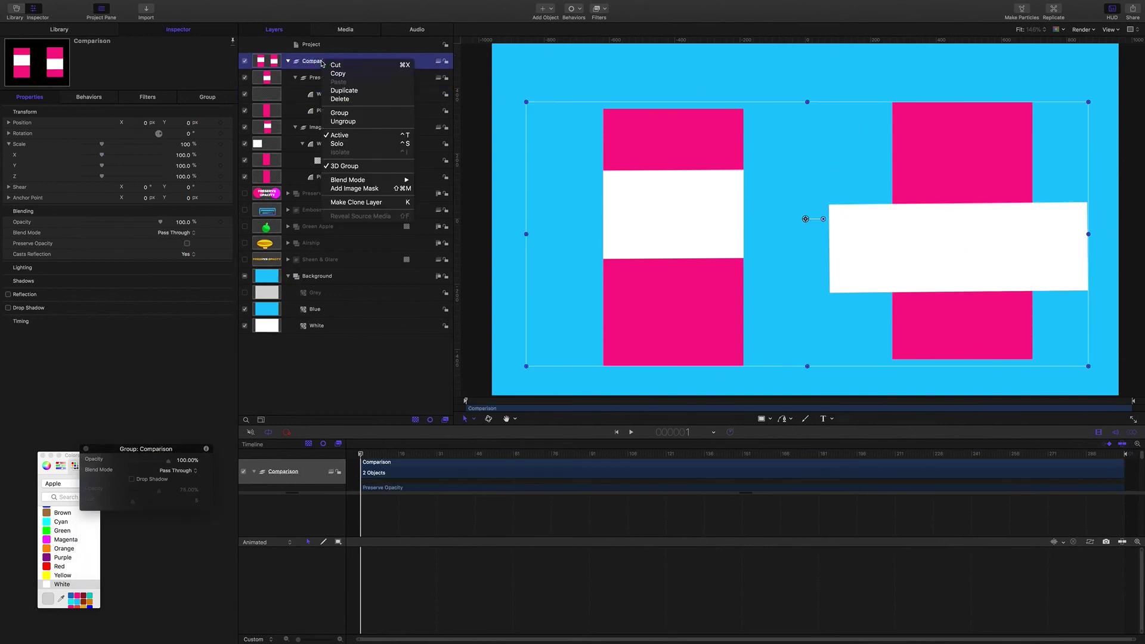
{"action": "left_click", "coordinate": [358, 190]}
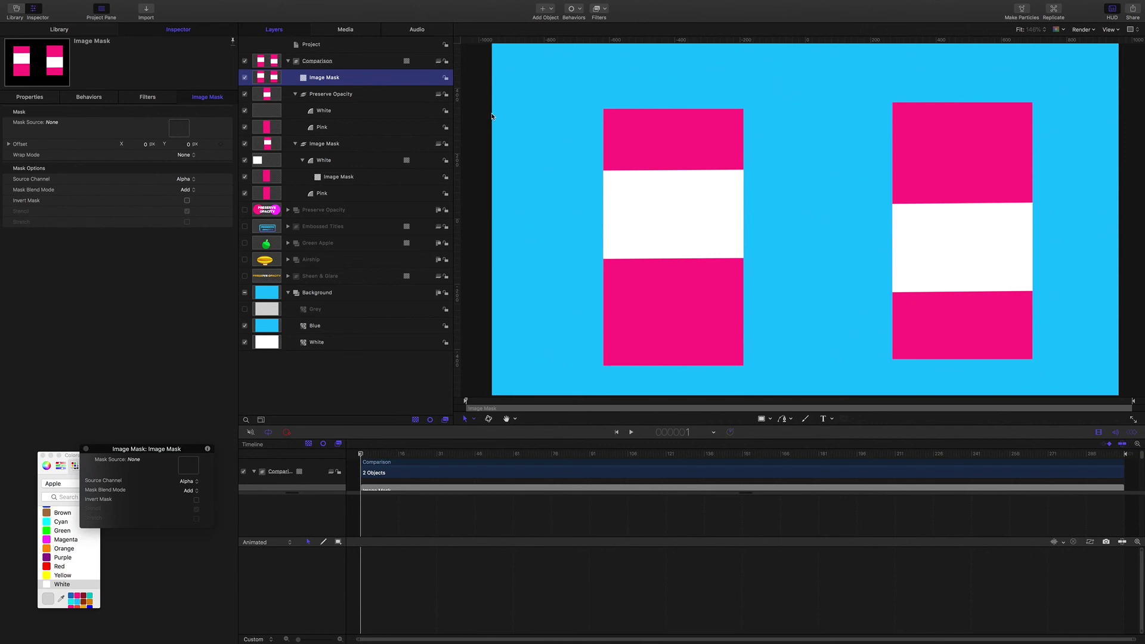
{"action": "left_click", "coordinate": [289, 61]}
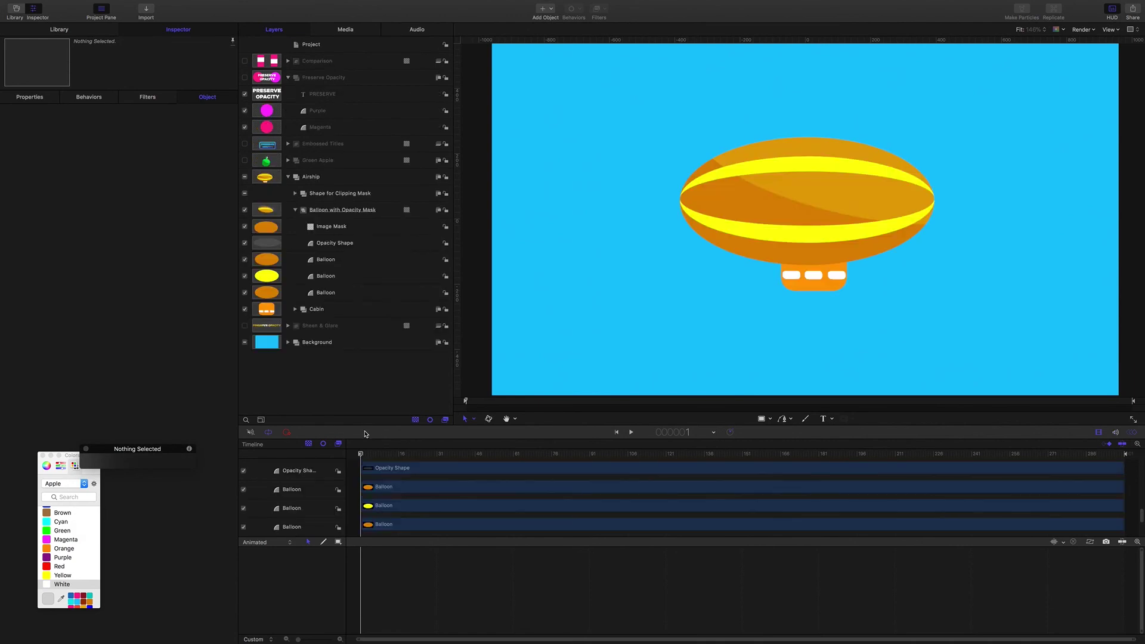
Inspect the Balloon layers and disable the Image Mask to reveal the Opacity Shape sheen
{"action": "left_click", "coordinate": [325, 263]}
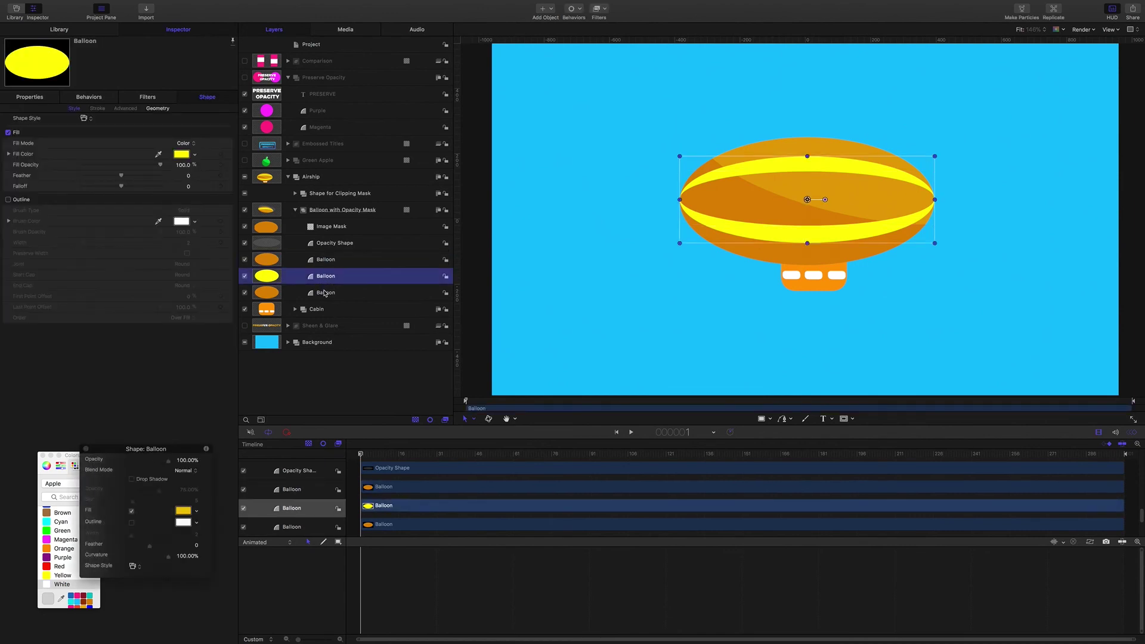
{"action": "left_click", "coordinate": [325, 292]}
{"action": "left_click", "coordinate": [769, 419]}
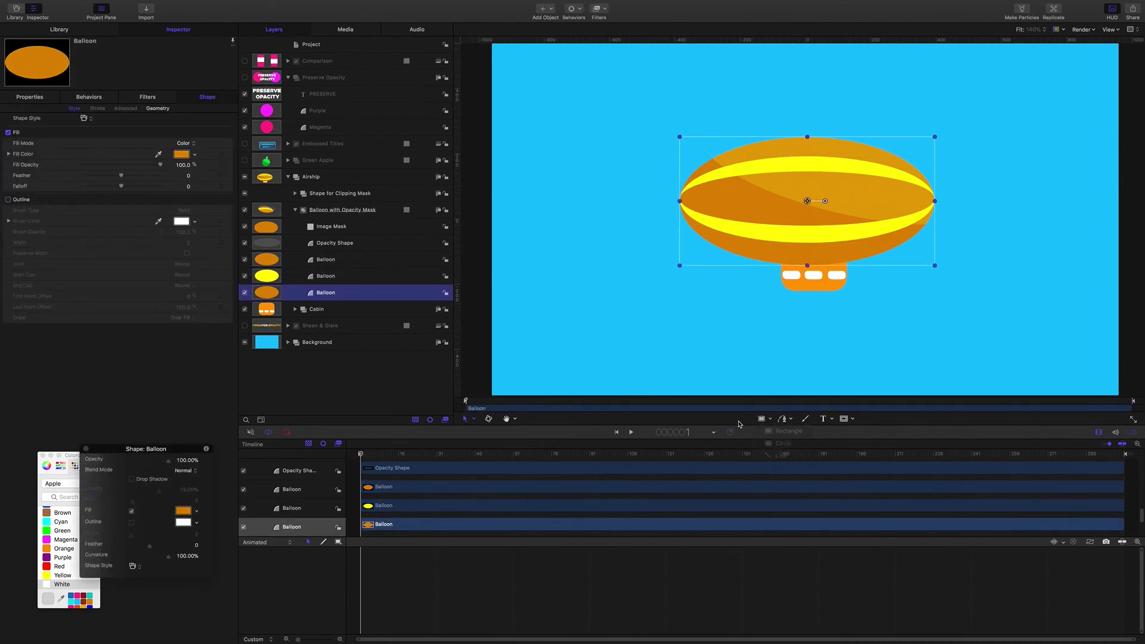
{"action": "left_click", "coordinate": [358, 370]}
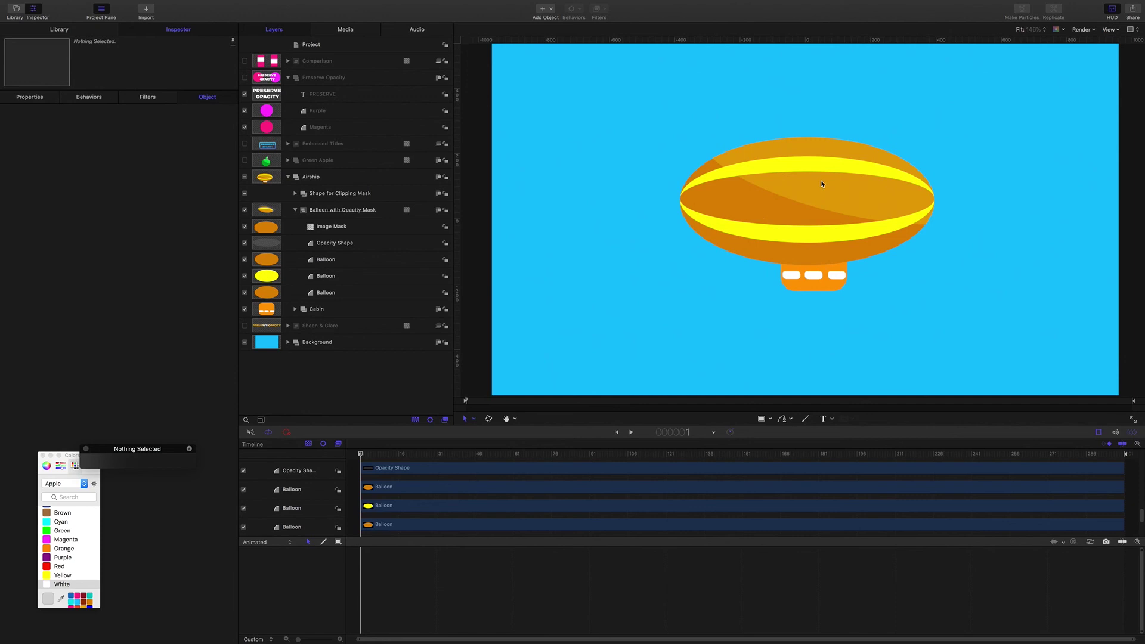
{"action": "left_click", "coordinate": [244, 227]}
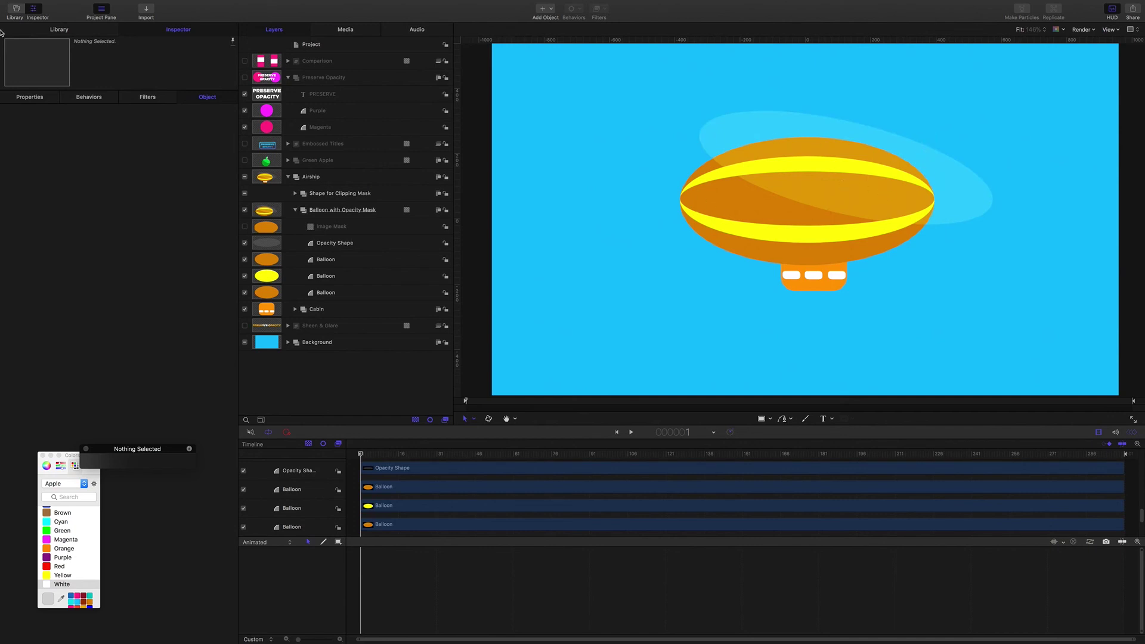
{"action": "left_click", "coordinate": [327, 244]}
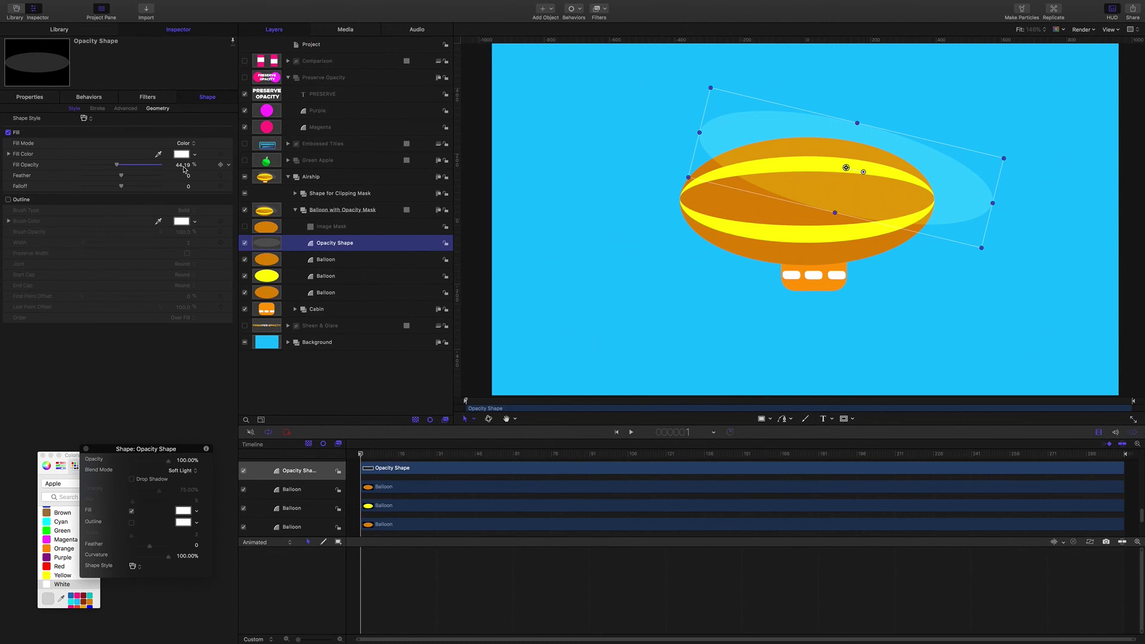
{"action": "left_click", "coordinate": [474, 341]}
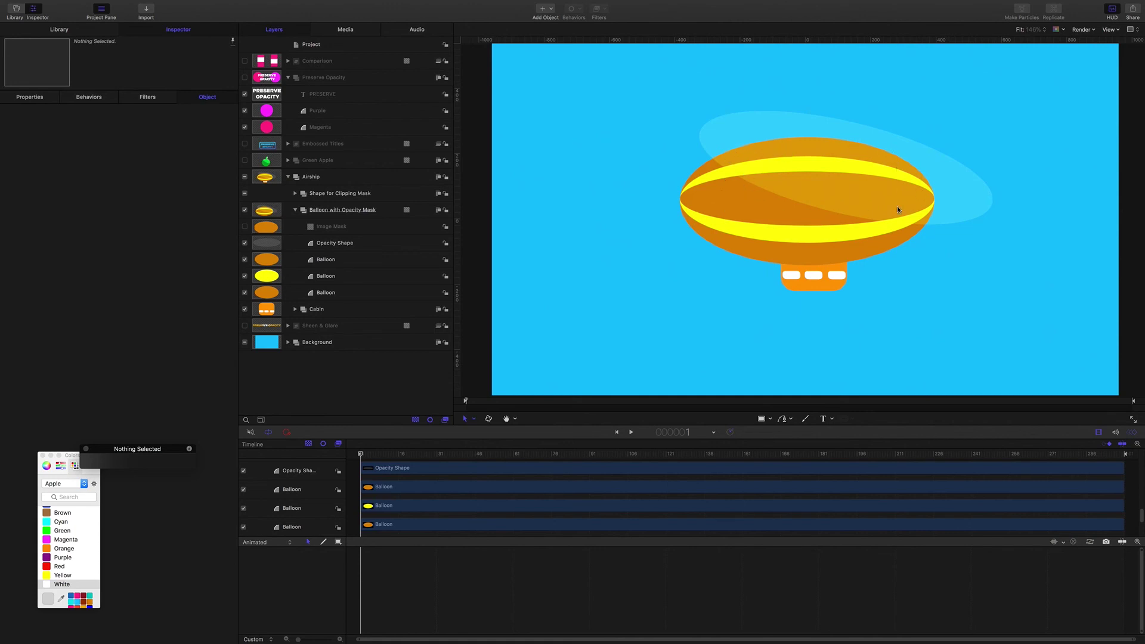
Expand Shape for Clipping Mask, then enable the Image Mask and disable the Clipping Shape
{"action": "left_click", "coordinate": [295, 193]}
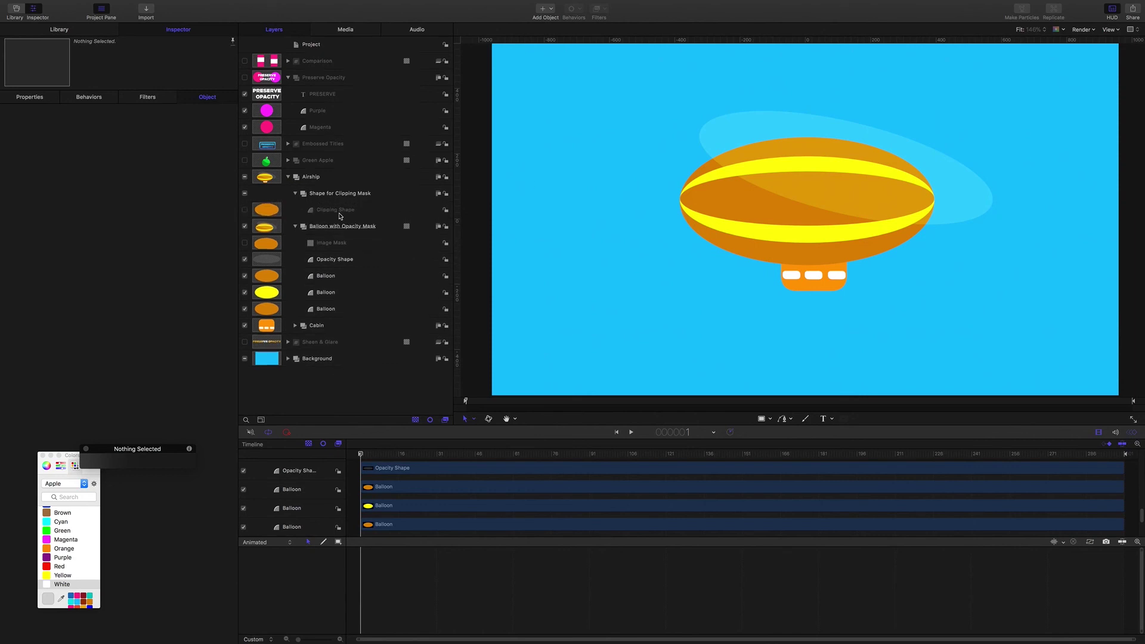
{"action": "left_click", "coordinate": [244, 210]}
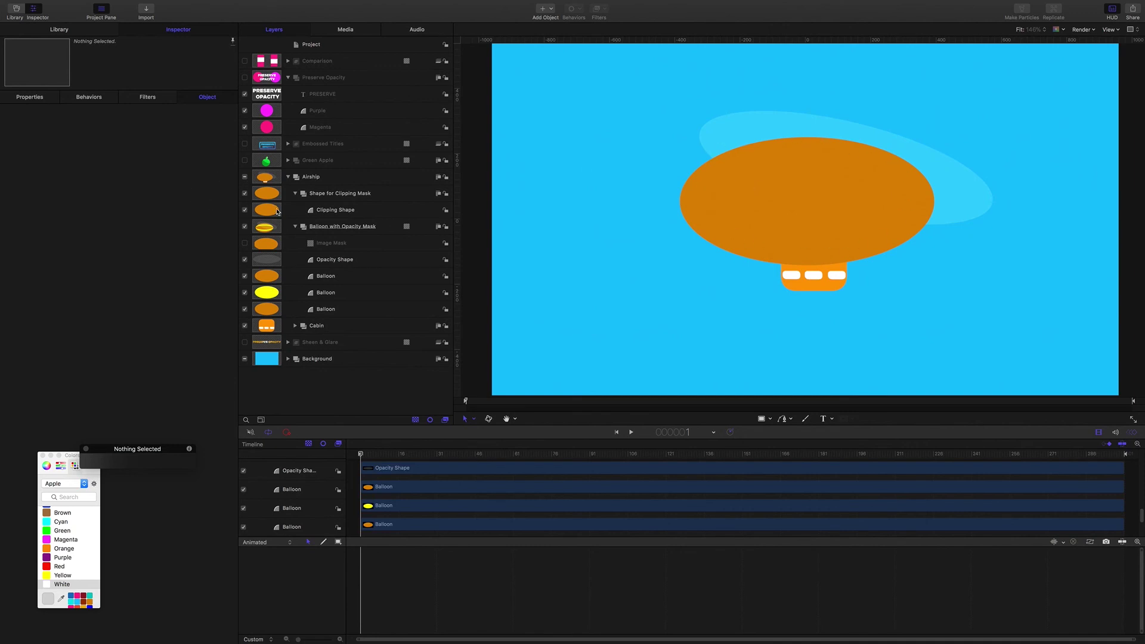
{"action": "left_click", "coordinate": [245, 243]}
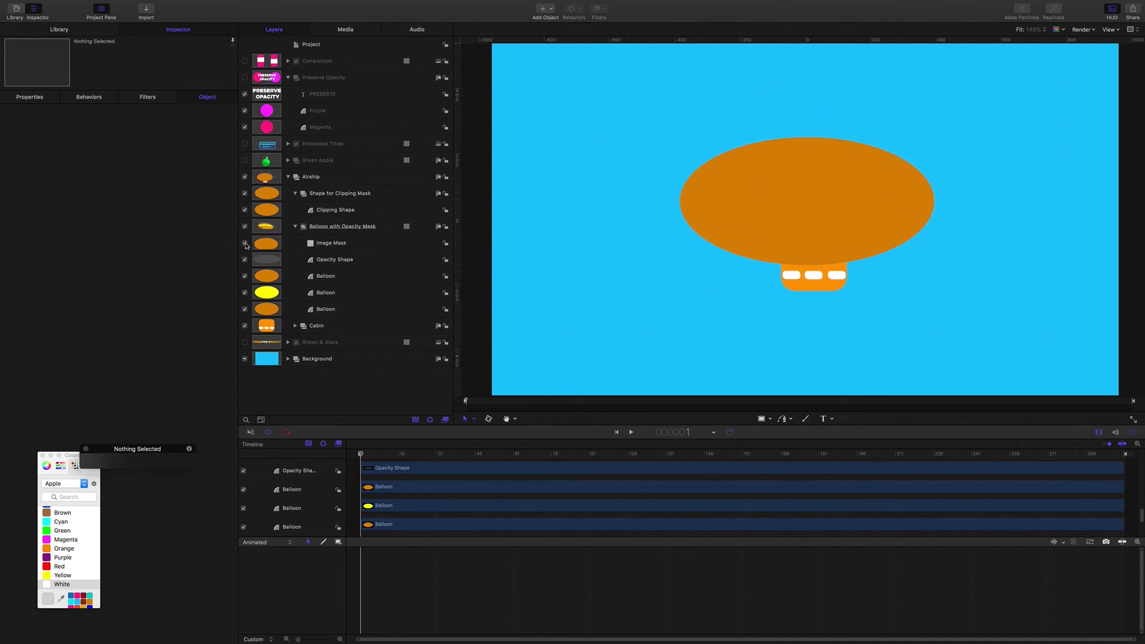
{"action": "left_click", "coordinate": [244, 210]}
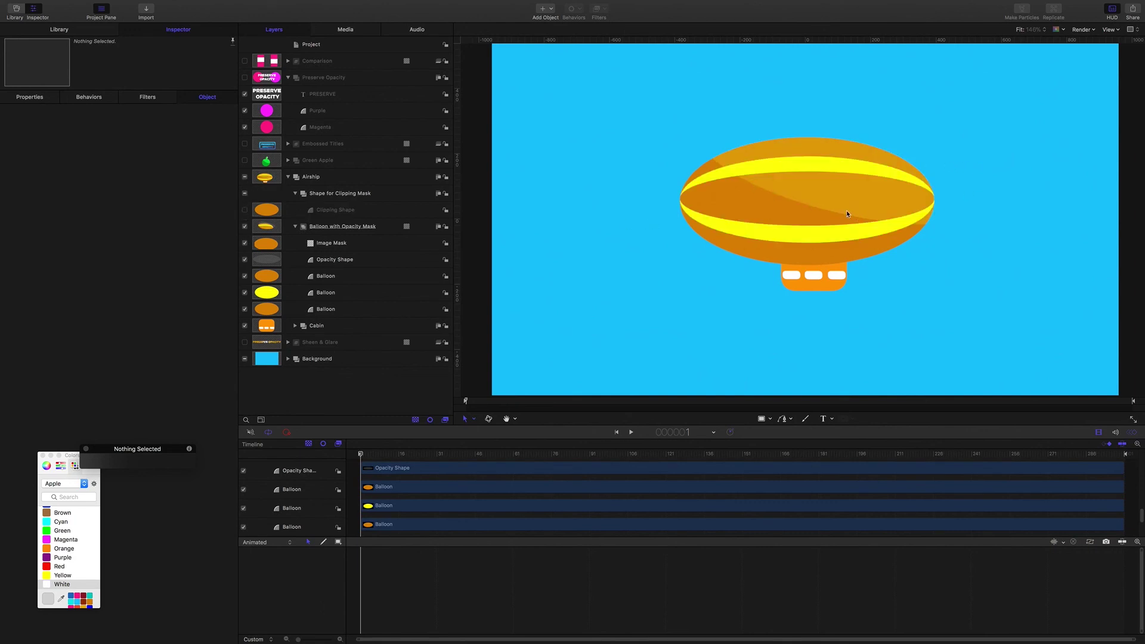
Duplicate the Airship group and delete the copy's Clipping Shape, Image Mask and Shape for Clipping Mask
{"action": "left_click", "coordinate": [310, 180]}
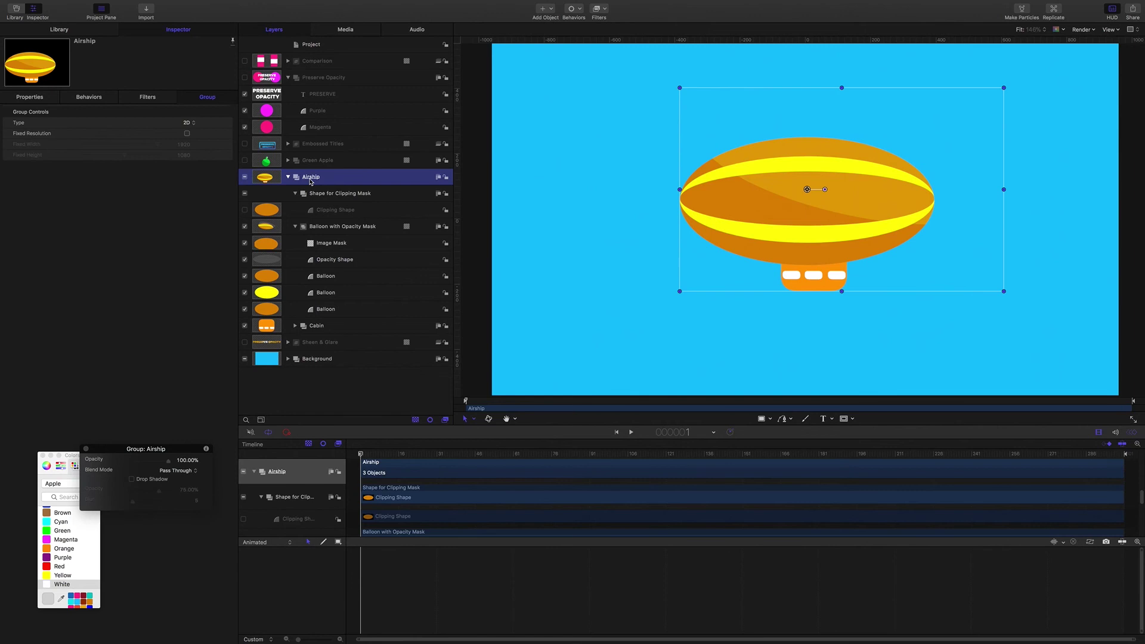
{"action": "key", "text": "ctrl+d"}
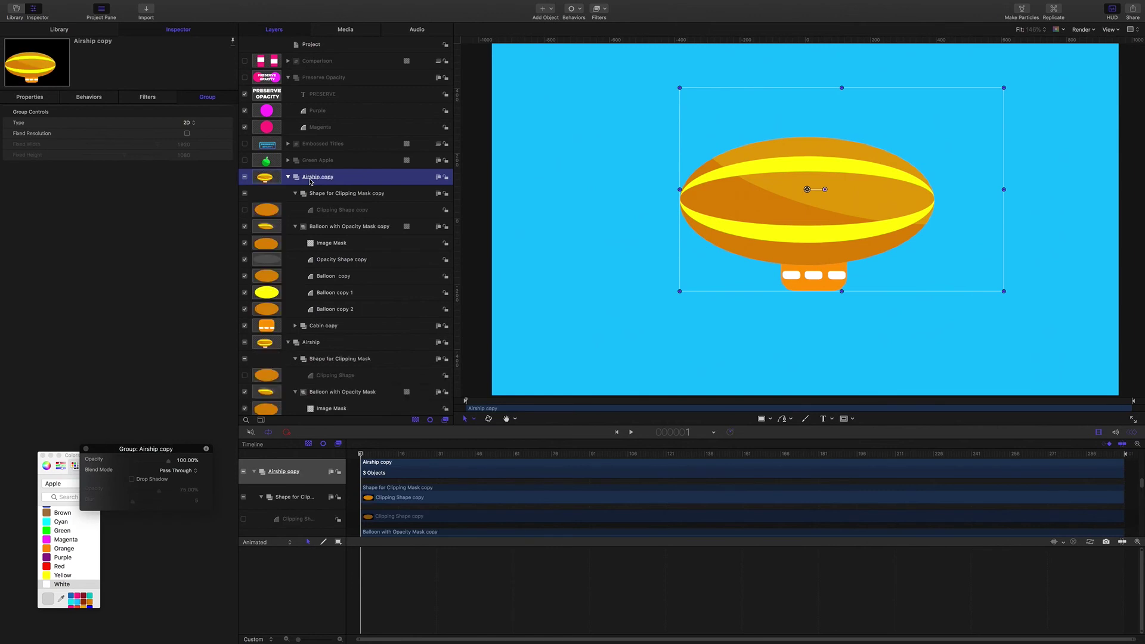
{"action": "left_click", "coordinate": [325, 210]}
{"action": "key", "text": "ctrl+t"}
{"action": "key", "text": "ctrl+shift+a"}
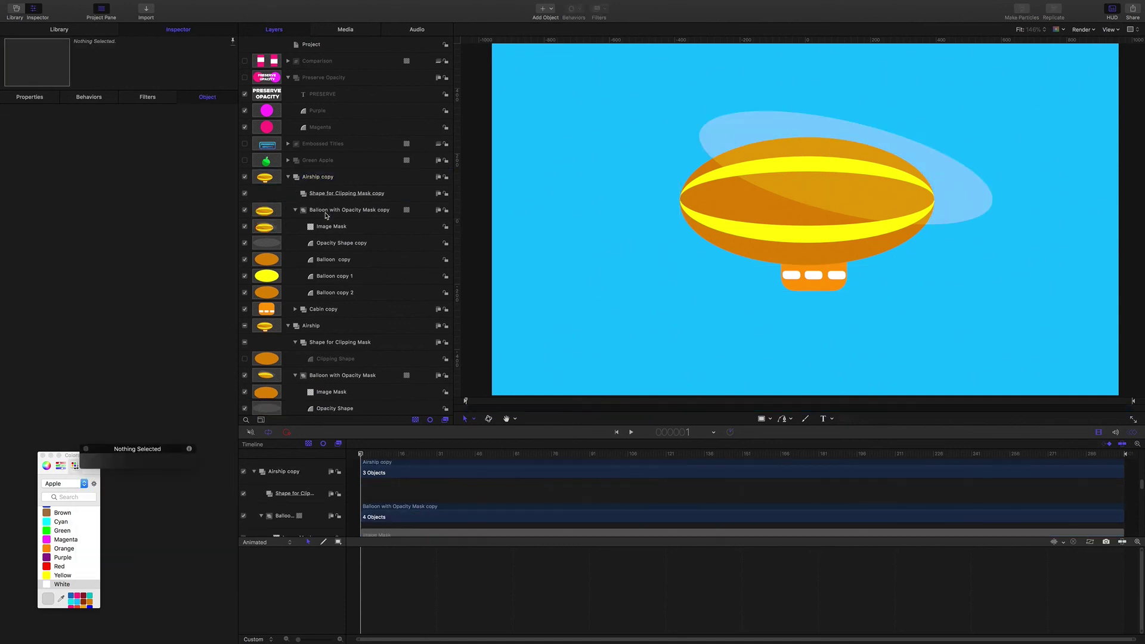
{"action": "left_click", "coordinate": [334, 228]}
{"action": "key", "text": "Delete"}
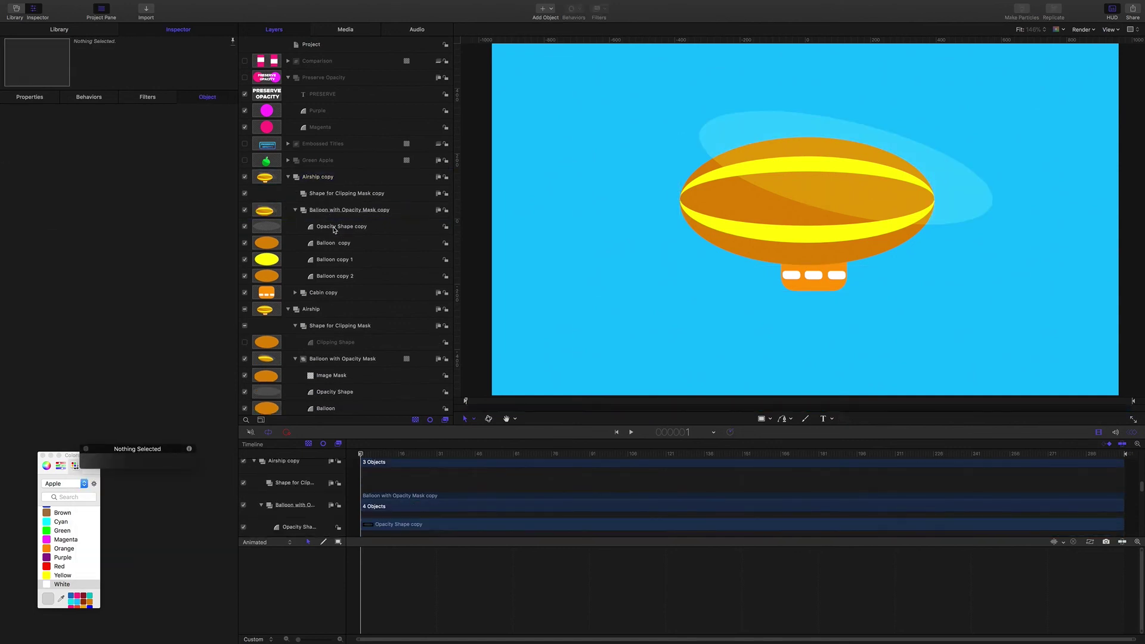
{"action": "left_click", "coordinate": [341, 194]}
{"action": "key", "text": "Delete"}
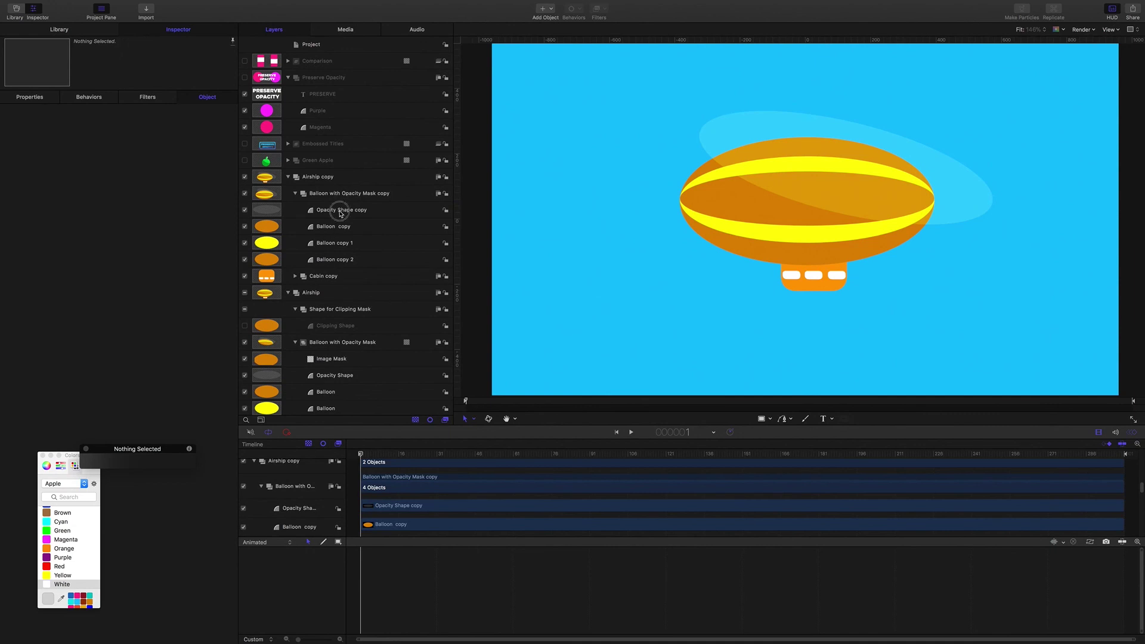
Turn on Preserve Opacity for the Opacity Shape copy sheen layer
{"action": "left_click", "coordinate": [341, 211]}
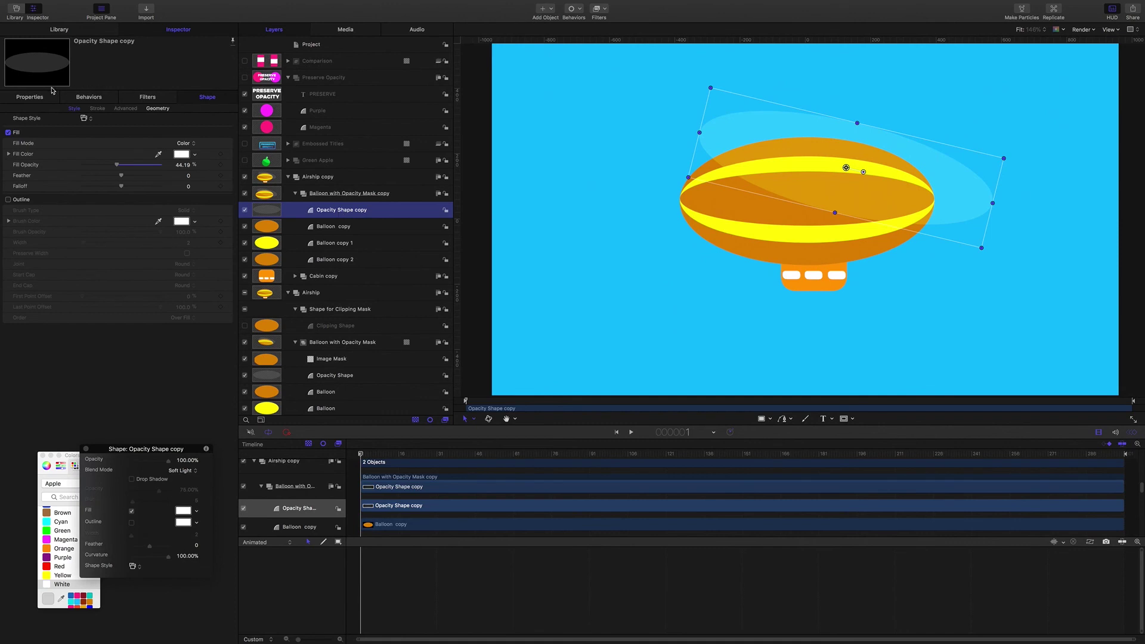
{"action": "left_click", "coordinate": [35, 97]}
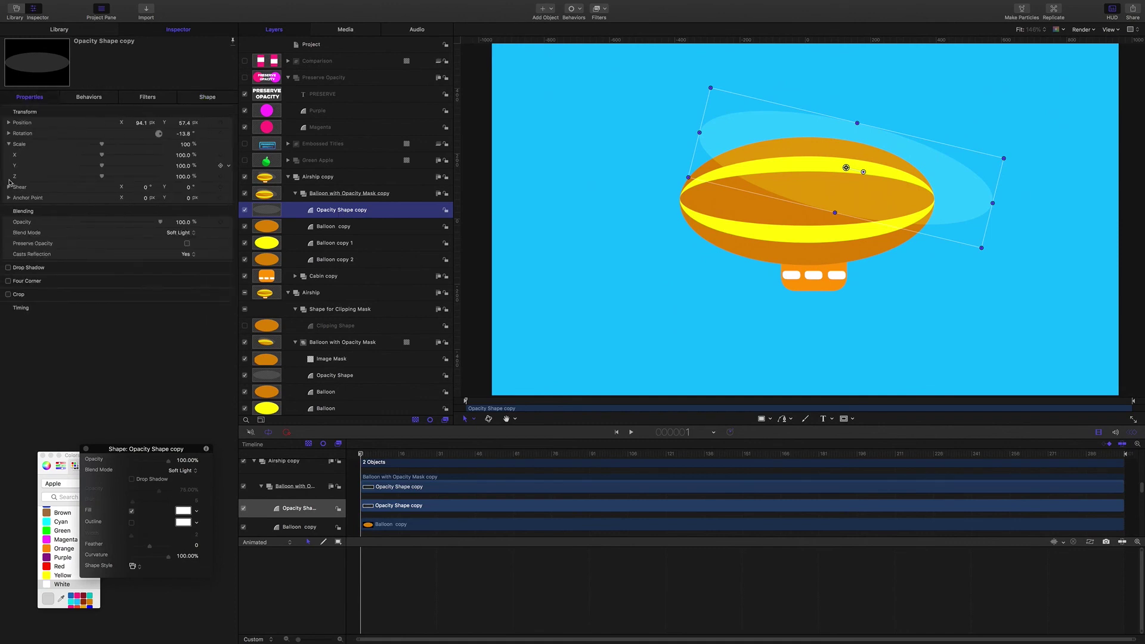
{"action": "left_click", "coordinate": [187, 243]}
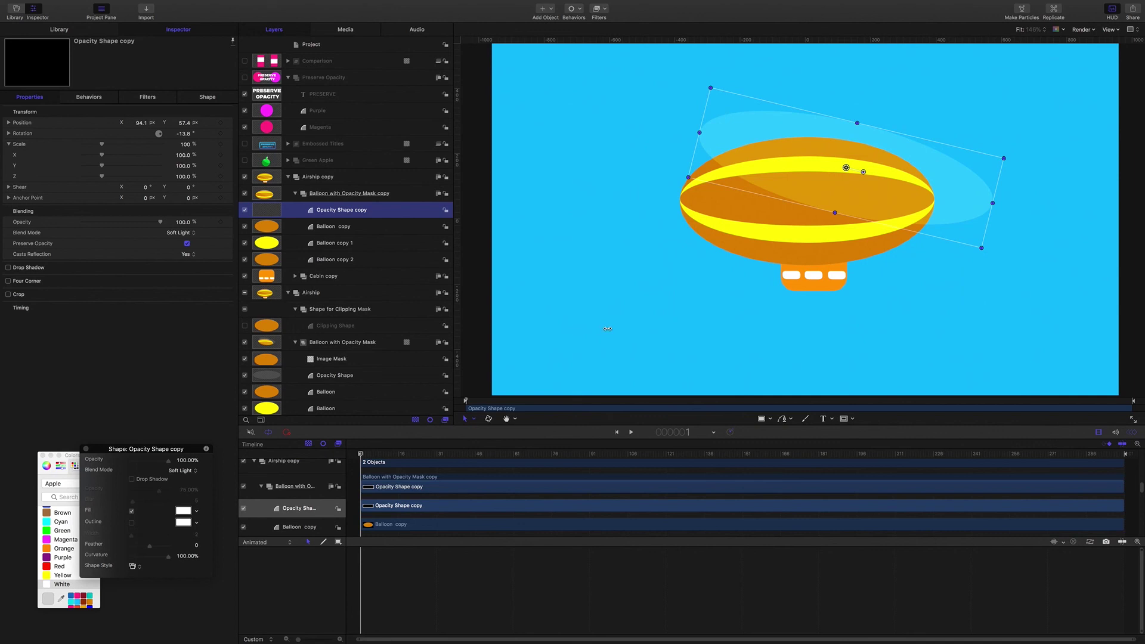
Add an image mask to the Airship copy group
{"action": "left_click", "coordinate": [319, 179]}
{"action": "right_click", "coordinate": [318, 177]}
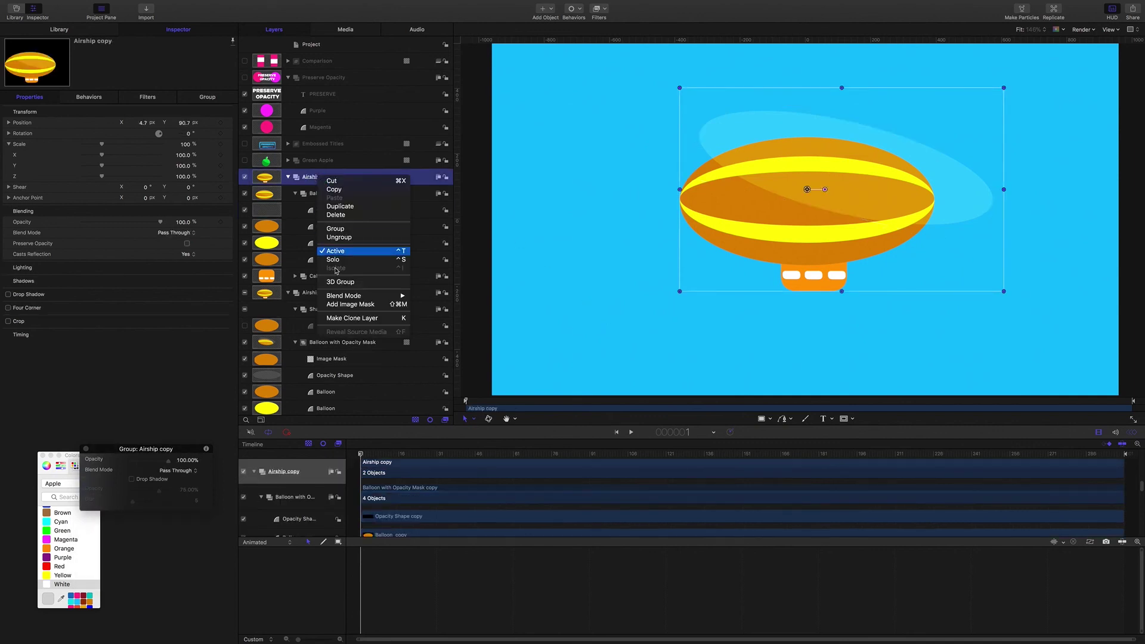
{"action": "left_click", "coordinate": [359, 305]}
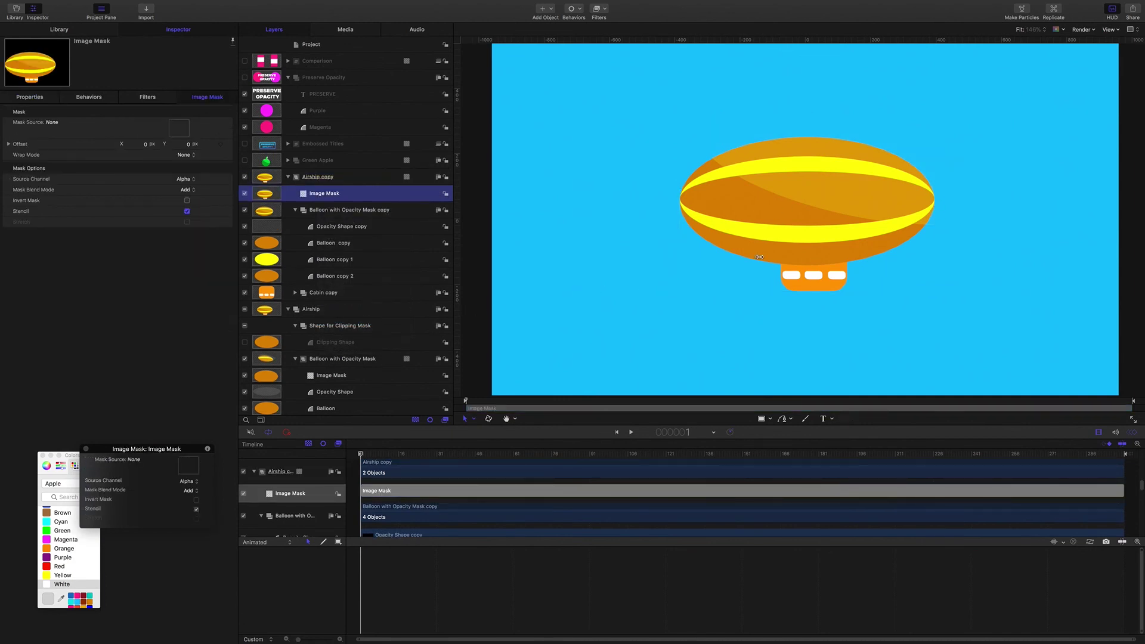
{"action": "scroll", "coordinate": [482, 332], "scroll_direction": "left", "scroll_amount": 1}
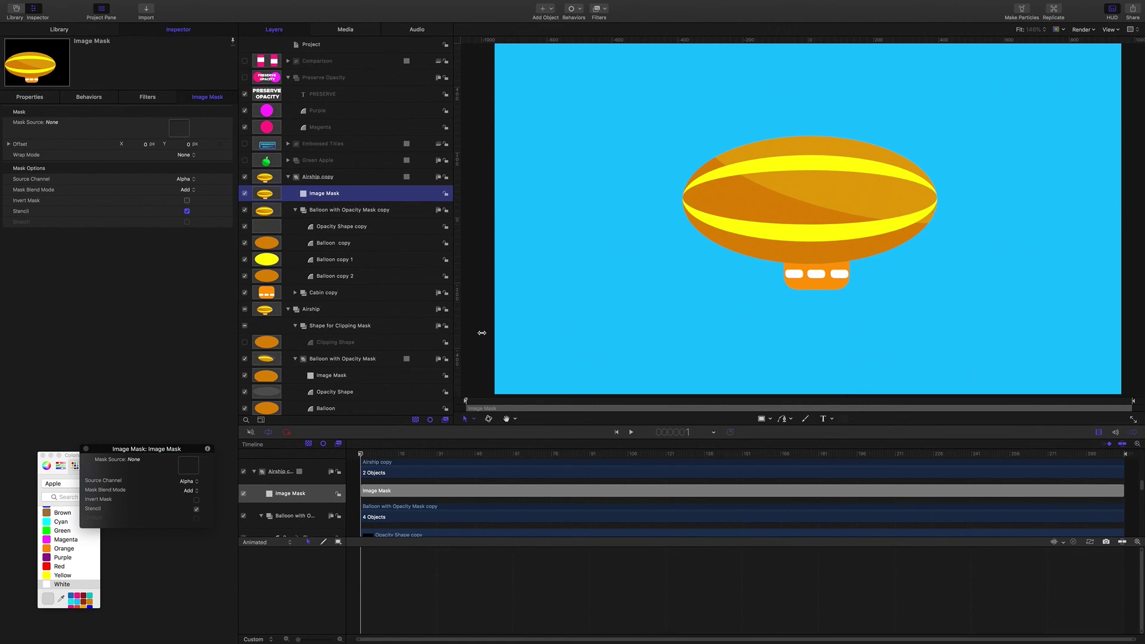
Hide both airships and the Background, and show the Preserve Opacity group on black
{"action": "left_click", "coordinate": [295, 210]}
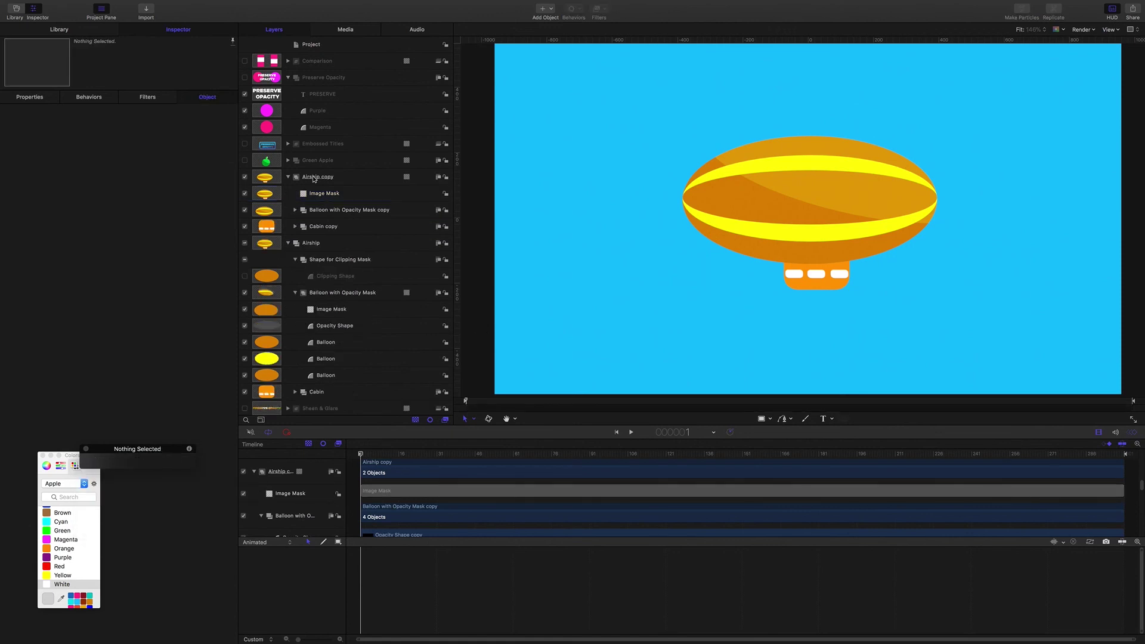
{"action": "left_click", "coordinate": [244, 177]}
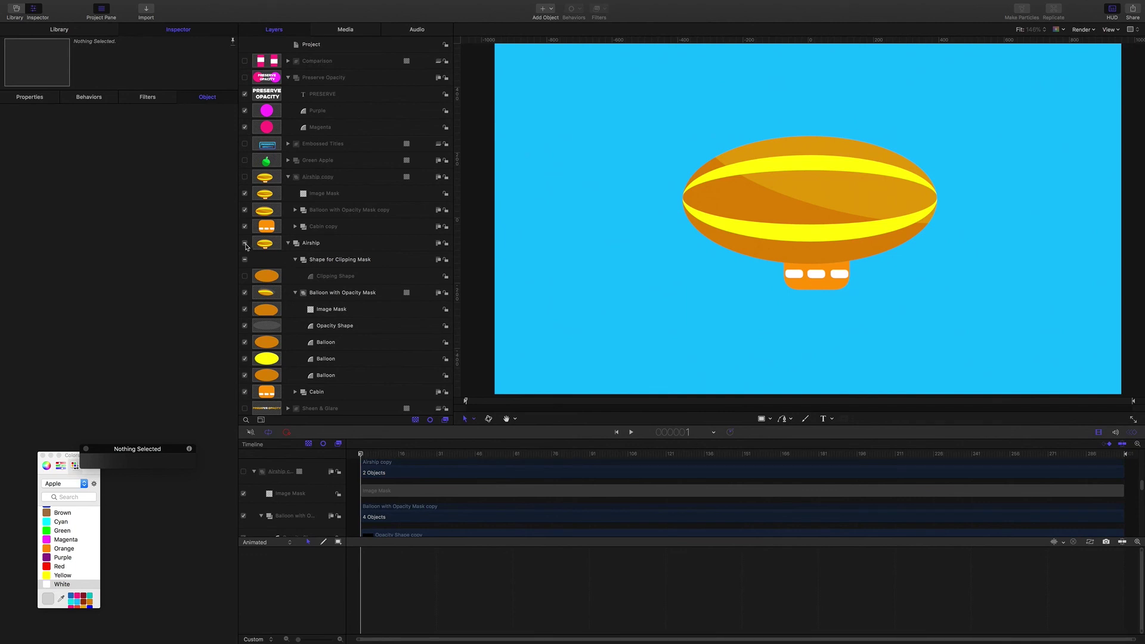
{"action": "left_click", "coordinate": [244, 243]}
{"action": "left_click", "coordinate": [245, 77]}
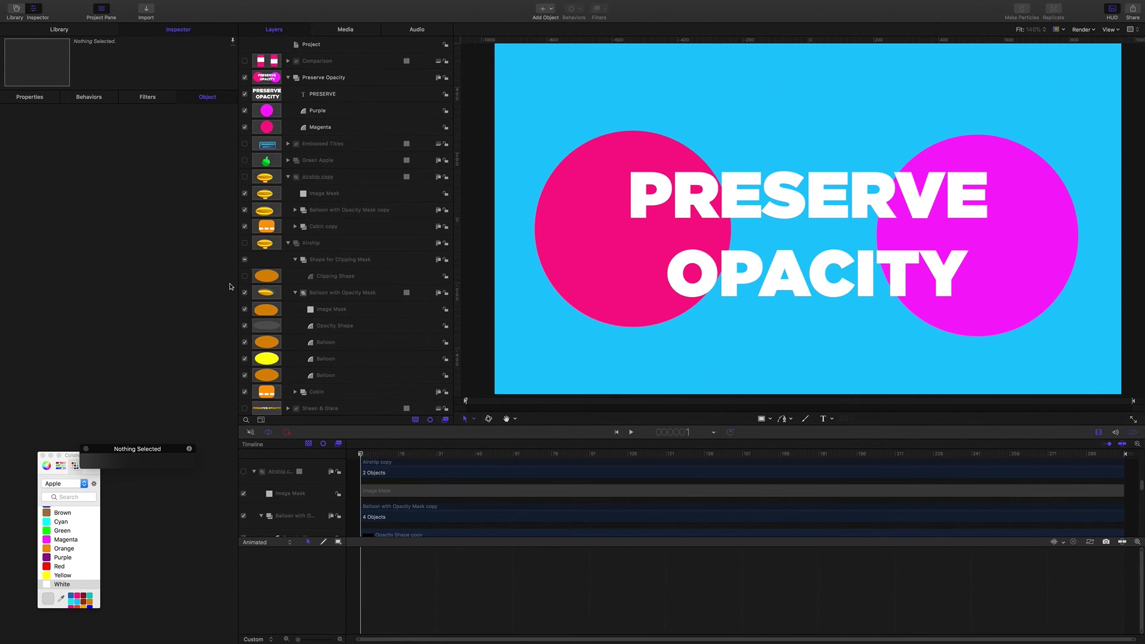
{"action": "scroll", "coordinate": [254, 334], "scroll_direction": "down", "scroll_amount": 2}
{"action": "scroll", "coordinate": [253, 334], "scroll_direction": "up", "scroll_amount": 1}
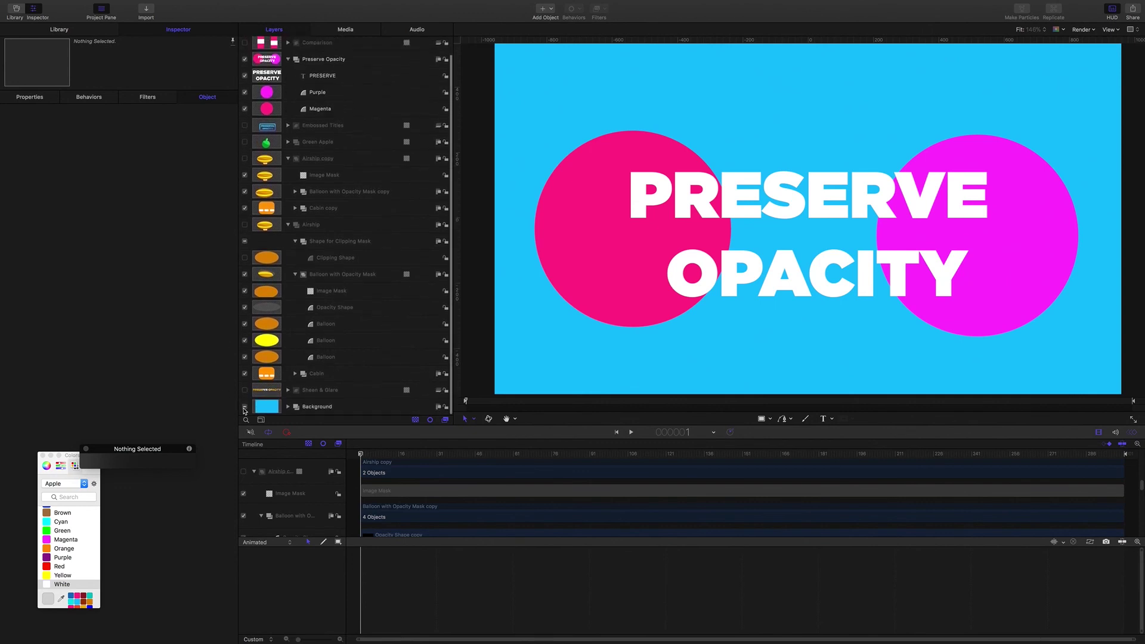
{"action": "left_click", "coordinate": [245, 406]}
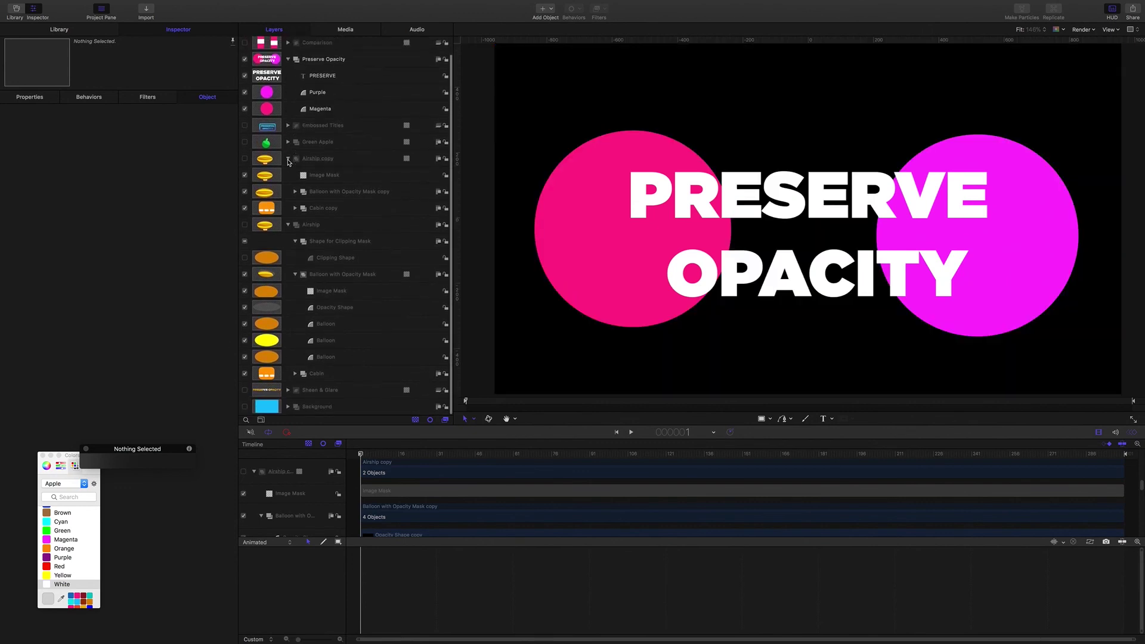
{"action": "left_click", "coordinate": [286, 158]}
Move the PRESERVE text layer down two levels, beneath the Purple and Magenta circles
{"action": "left_click", "coordinate": [323, 78]}
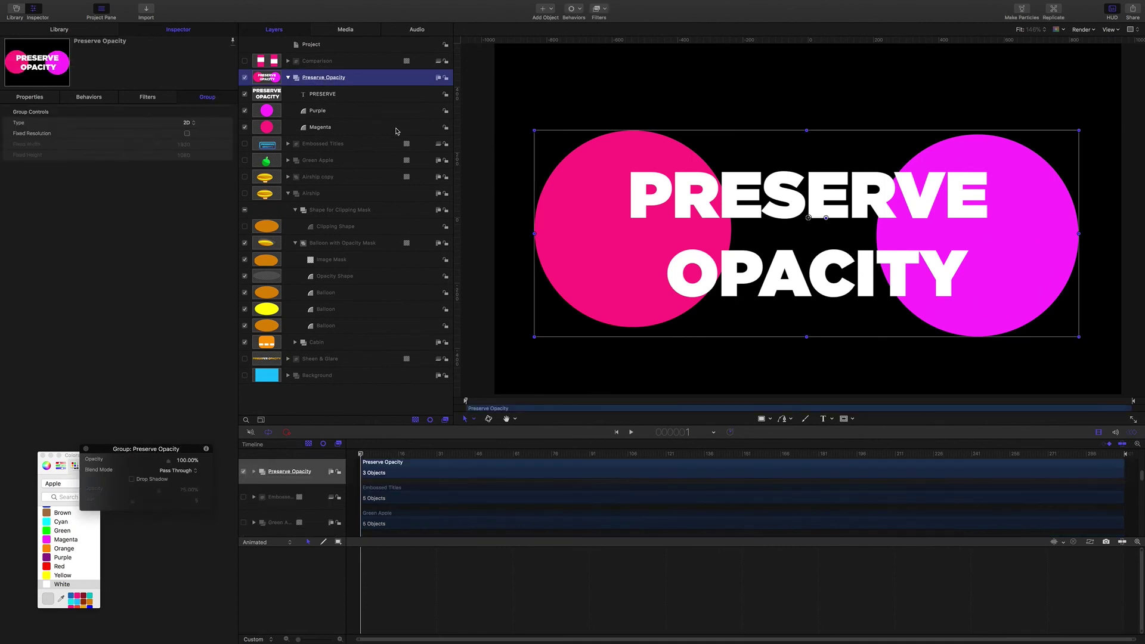
{"action": "left_click", "coordinate": [302, 97]}
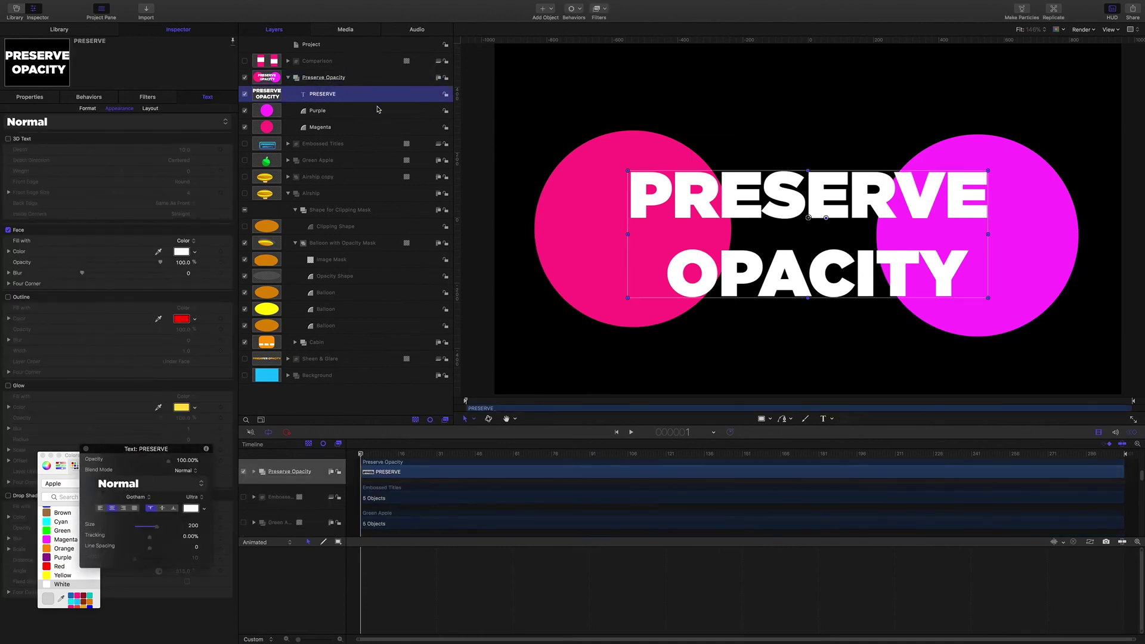
{"action": "key", "text": "super+bracketleft"}
{"action": "key", "text": "F7"}
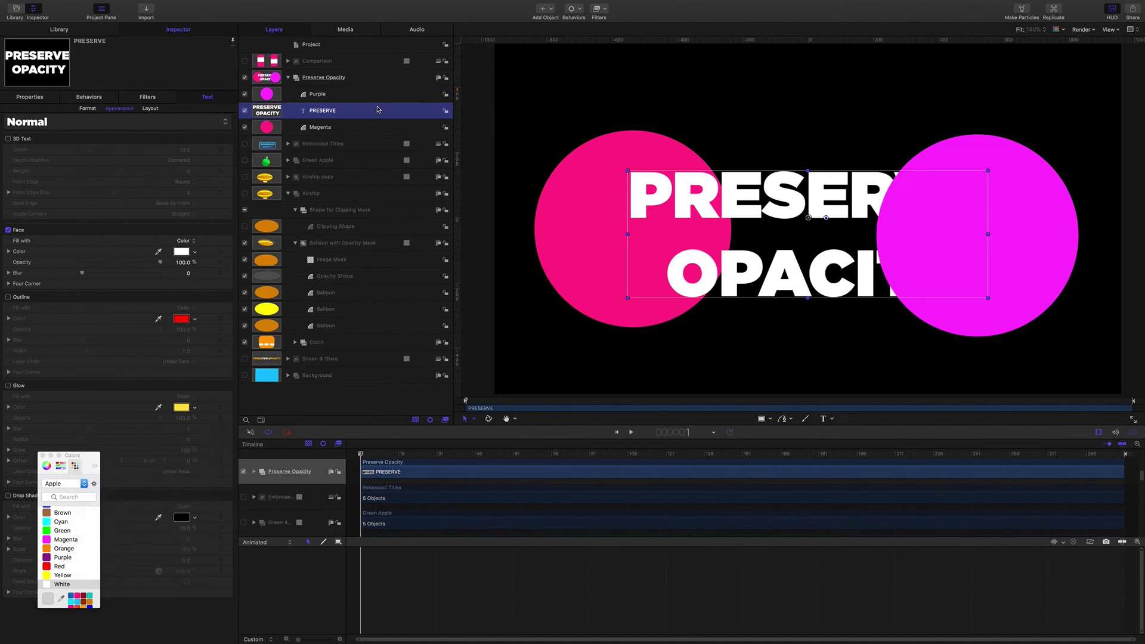
{"action": "key", "text": "super+bracketleft"}
{"action": "key", "text": "F7"}
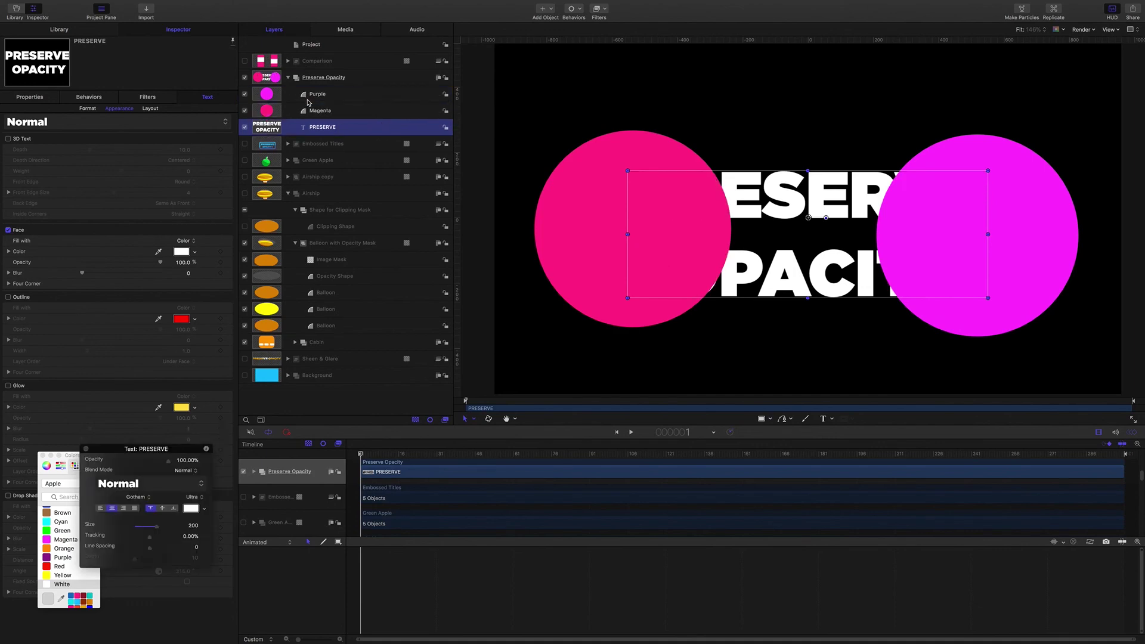
{"action": "left_click", "coordinate": [289, 195]}
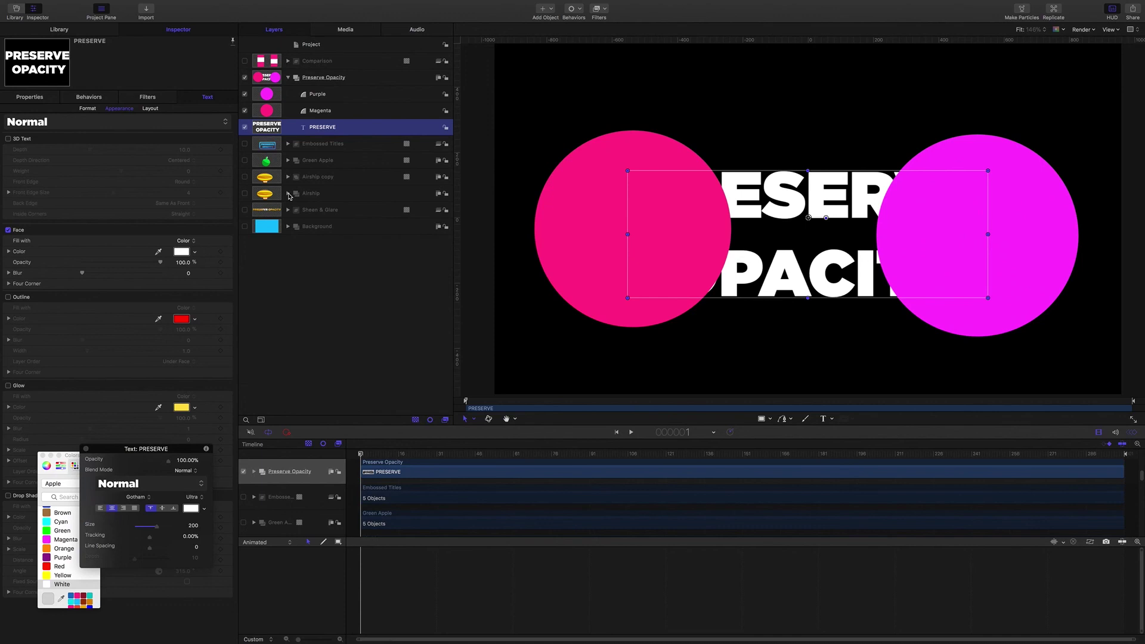
{"action": "left_click", "coordinate": [320, 95]}
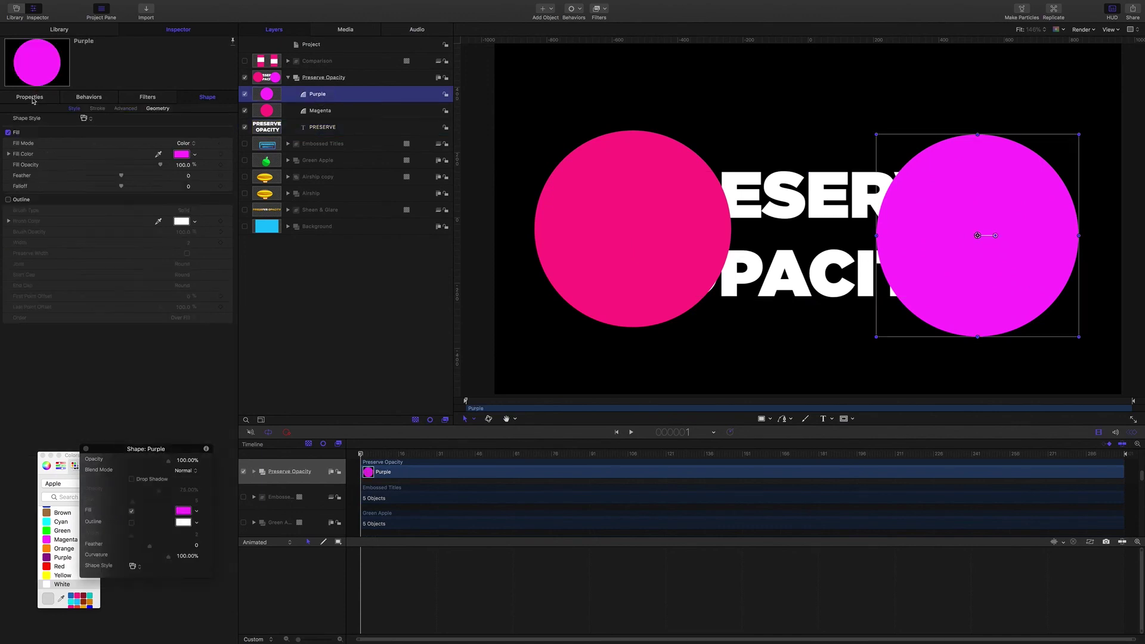
{"action": "left_click", "coordinate": [30, 97]}
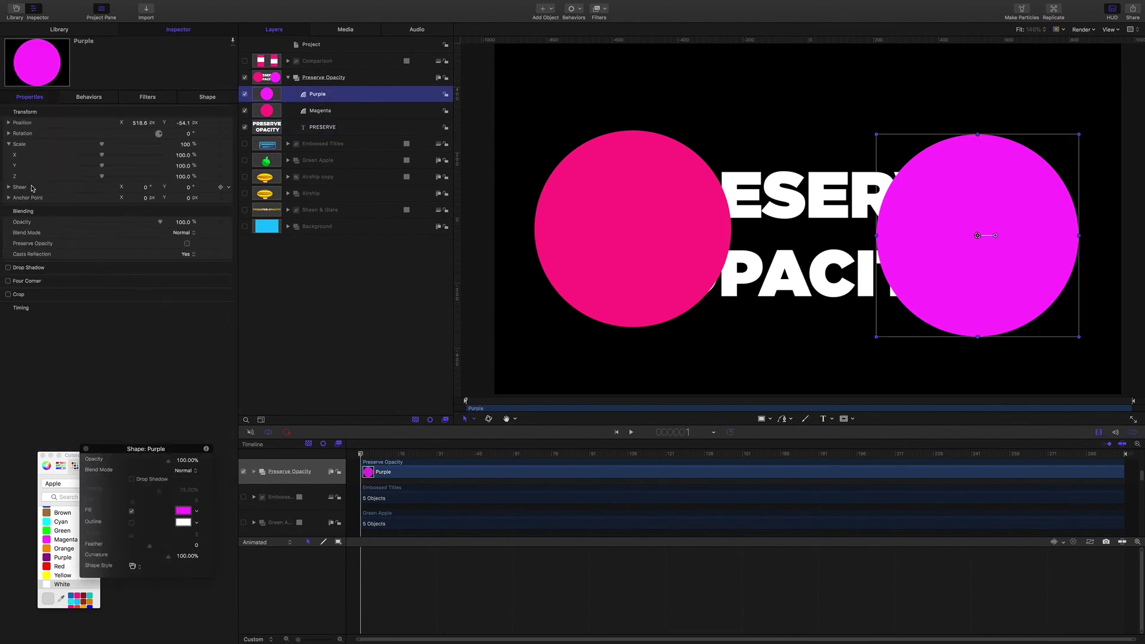
{"action": "left_click", "coordinate": [187, 244]}
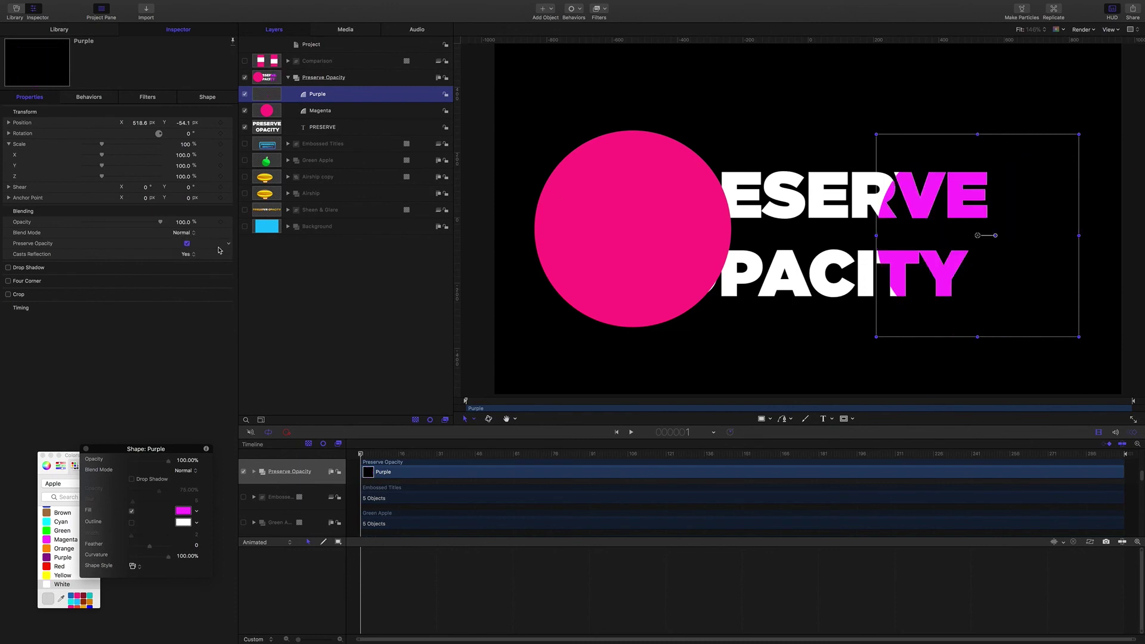
{"action": "left_click", "coordinate": [310, 112]}
{"action": "left_click", "coordinate": [187, 244]}
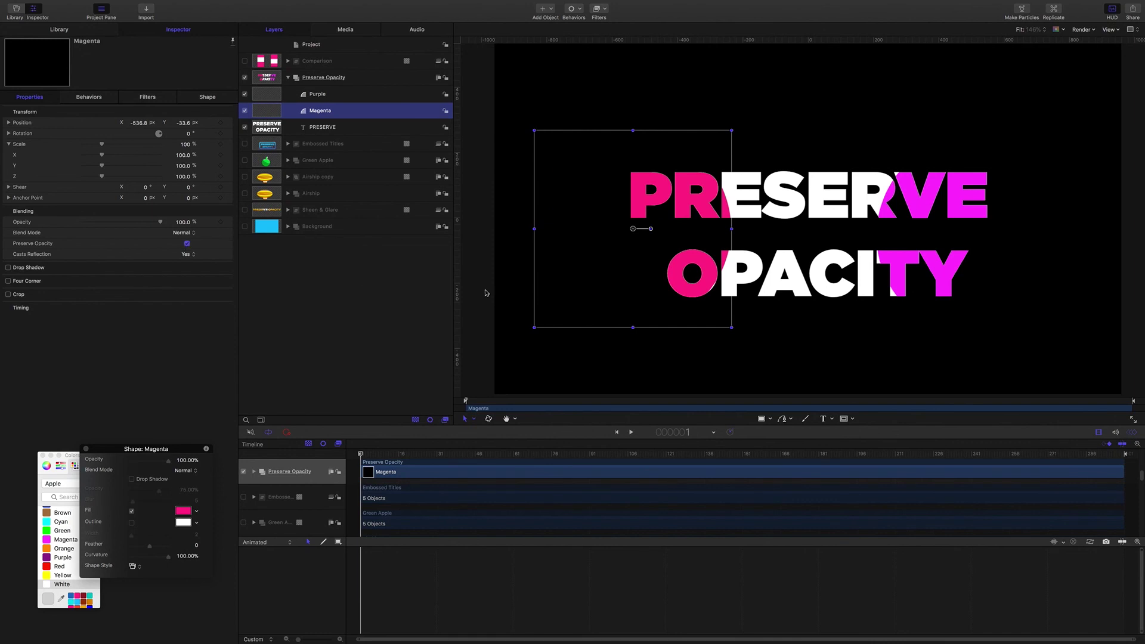
{"action": "left_click", "coordinate": [898, 125]}
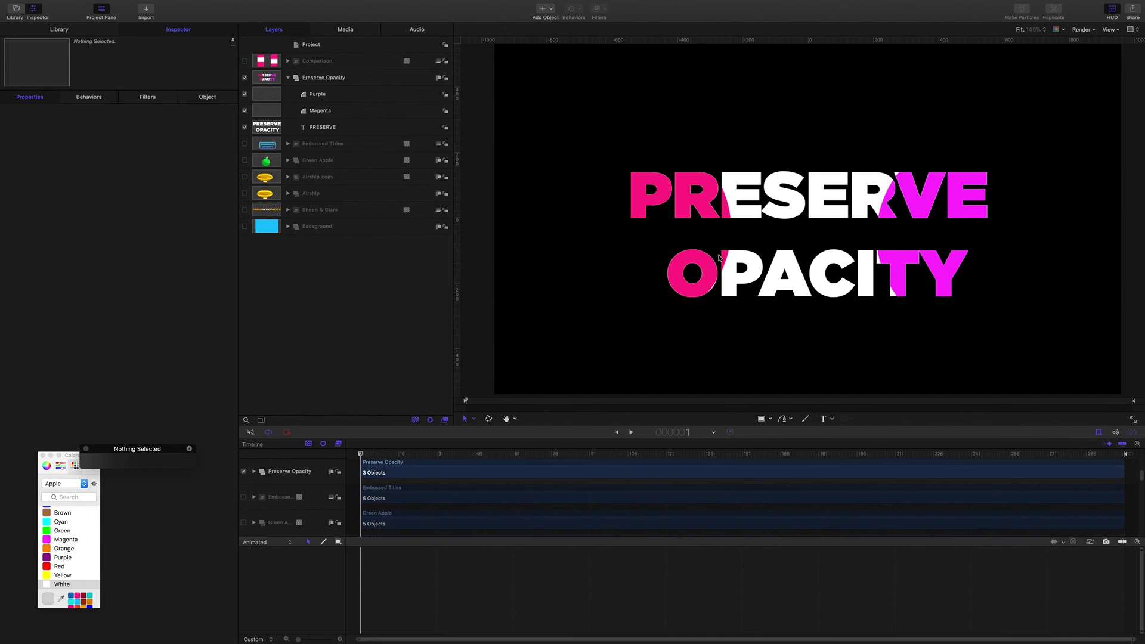
Turn on the blue Background and add an image mask to the Preserve Opacity group
{"action": "left_click", "coordinate": [244, 227]}
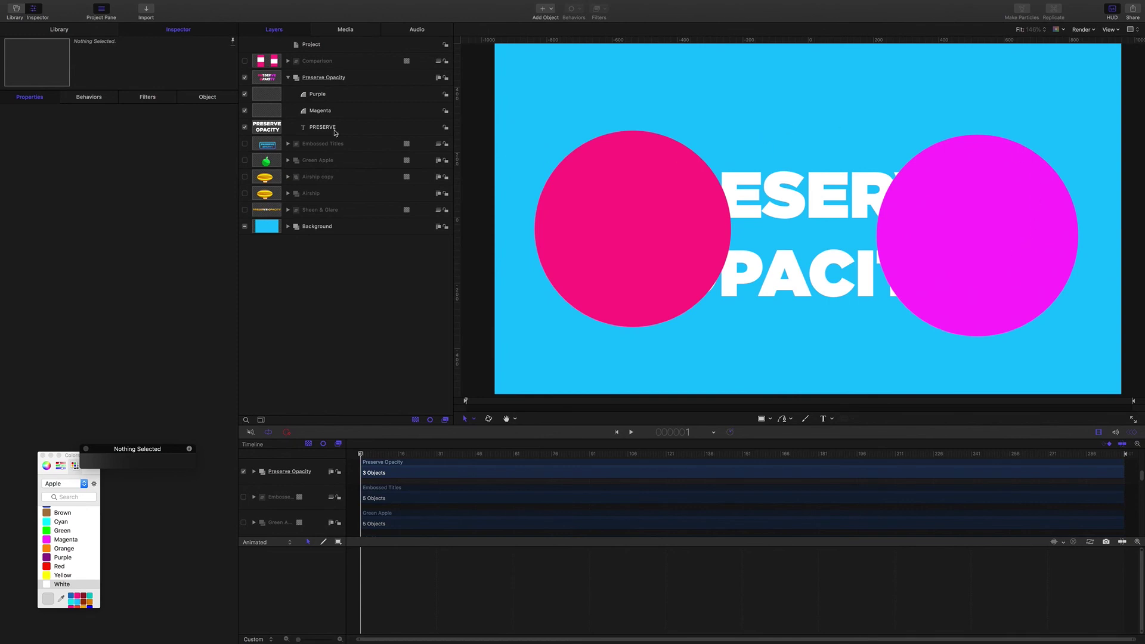
{"action": "left_click", "coordinate": [324, 81]}
{"action": "right_click", "coordinate": [324, 81]}
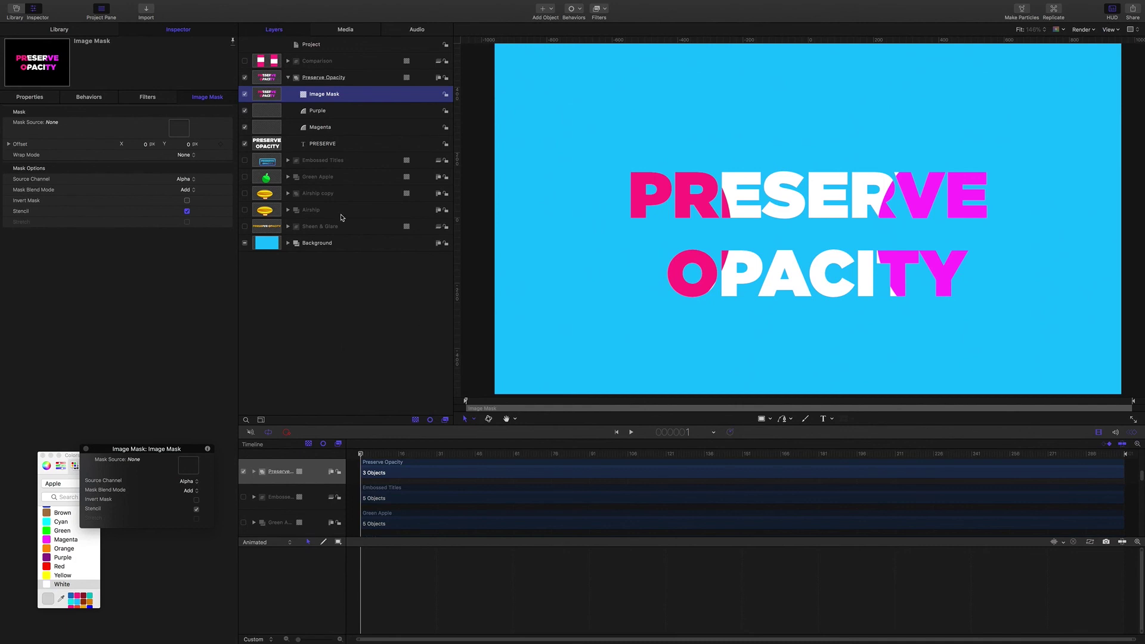
Drag the Purple circle slightly lower-left so it tints only the RVE and ITY letters
{"action": "left_click", "coordinate": [322, 112]}
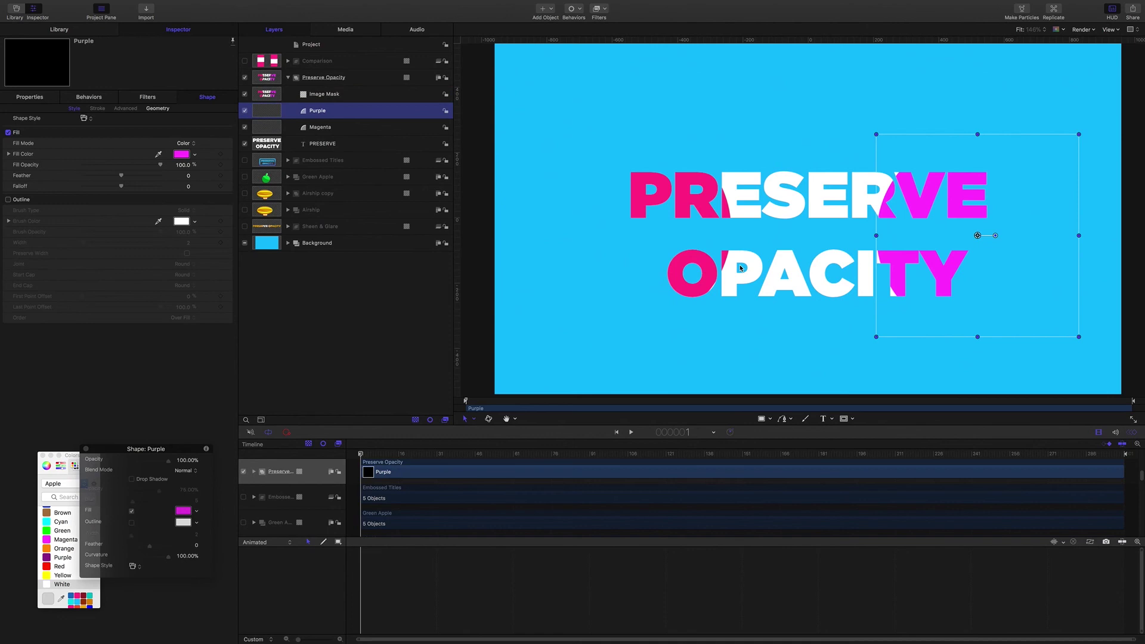
{"action": "left_click", "coordinate": [918, 155]}
{"action": "left_click_drag", "start_coordinate": [918, 156], "coordinate": [926, 202]}
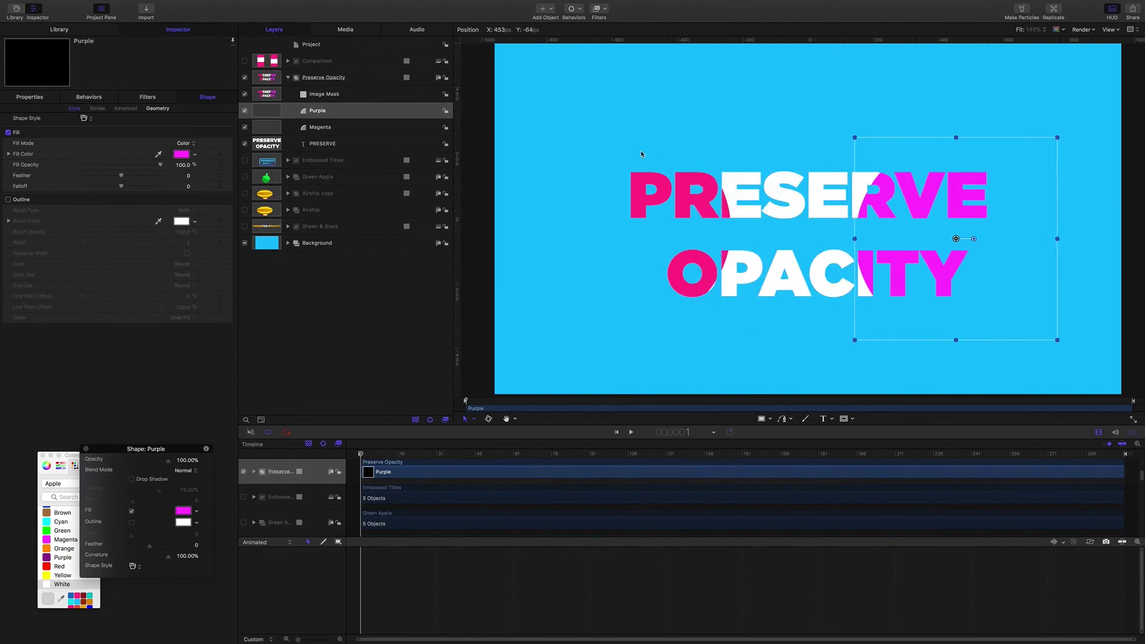
{"action": "left_click", "coordinate": [324, 78]}
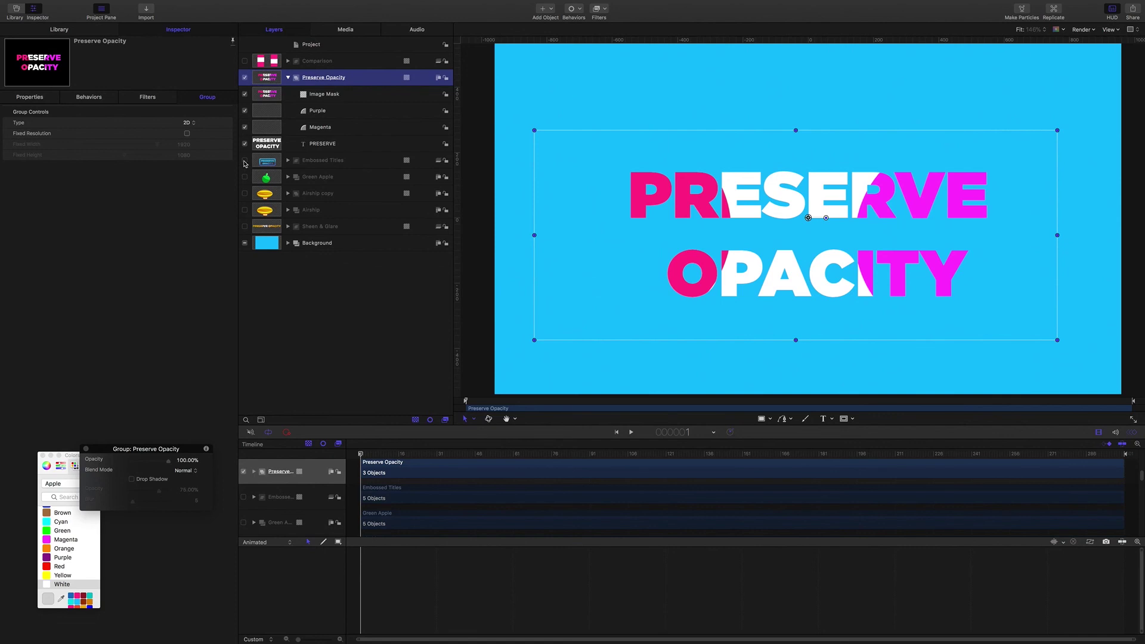
Hide Preserve Opacity and Background, show Embossed Titles and drag it down to frame centre
{"action": "left_click", "coordinate": [245, 78]}
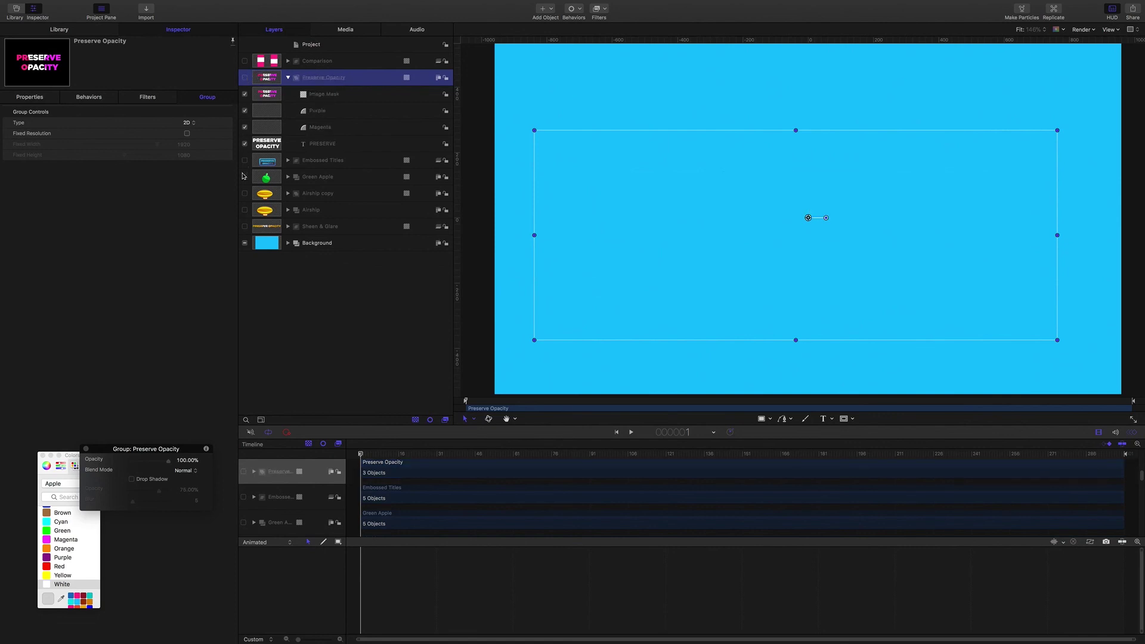
{"action": "left_click", "coordinate": [245, 244]}
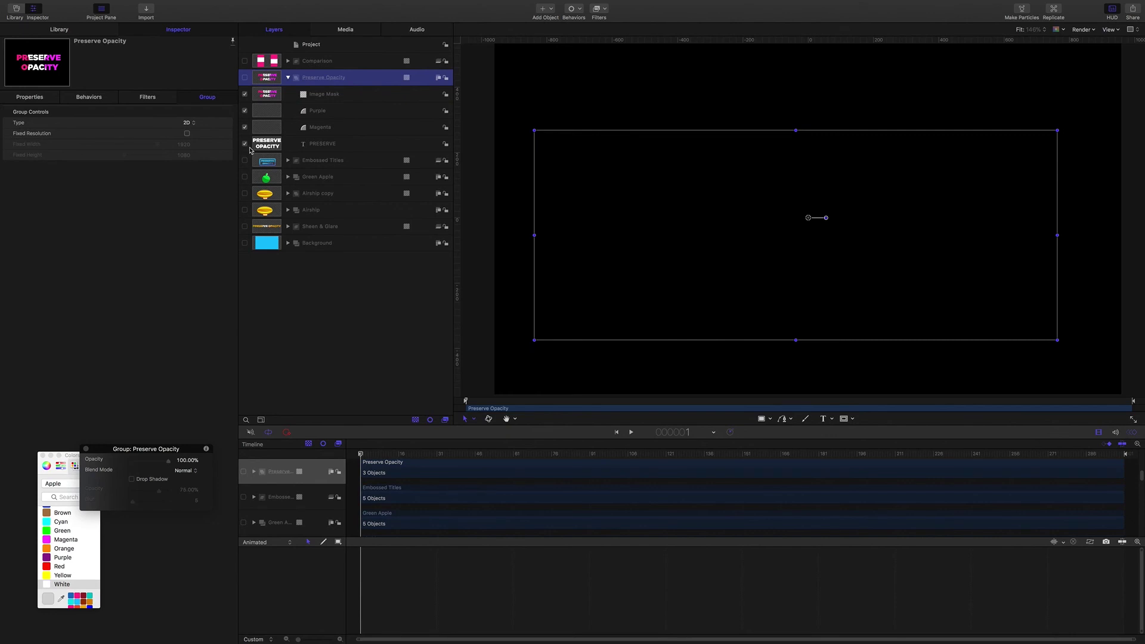
{"action": "left_click", "coordinate": [244, 161]}
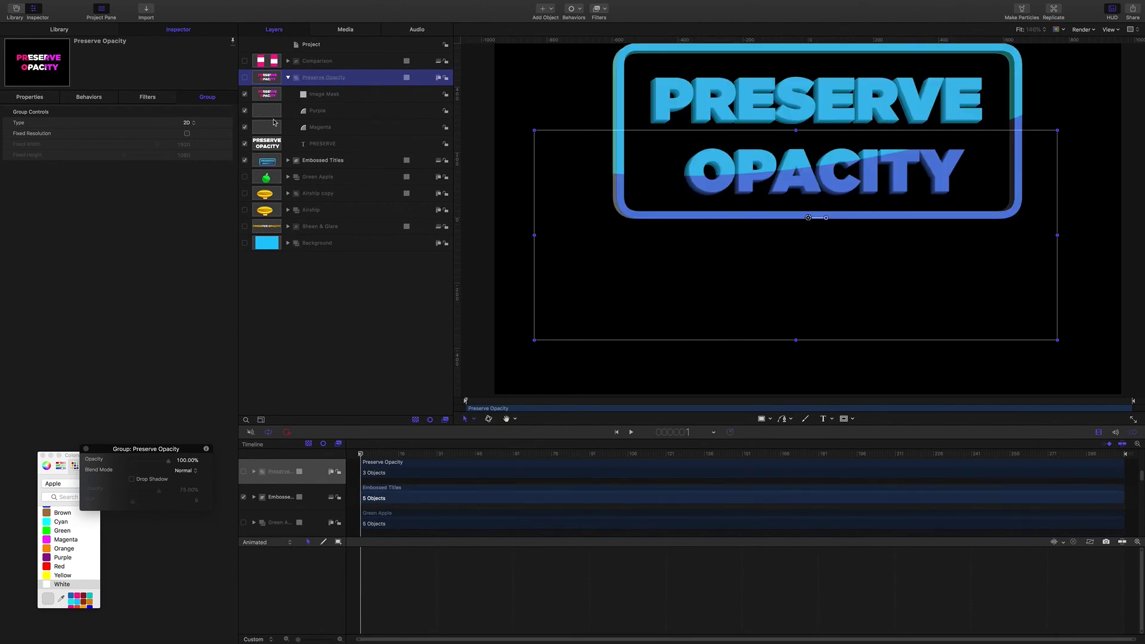
{"action": "left_click", "coordinate": [322, 160]}
{"action": "left_click_drag", "start_coordinate": [797, 103], "coordinate": [790, 186]}
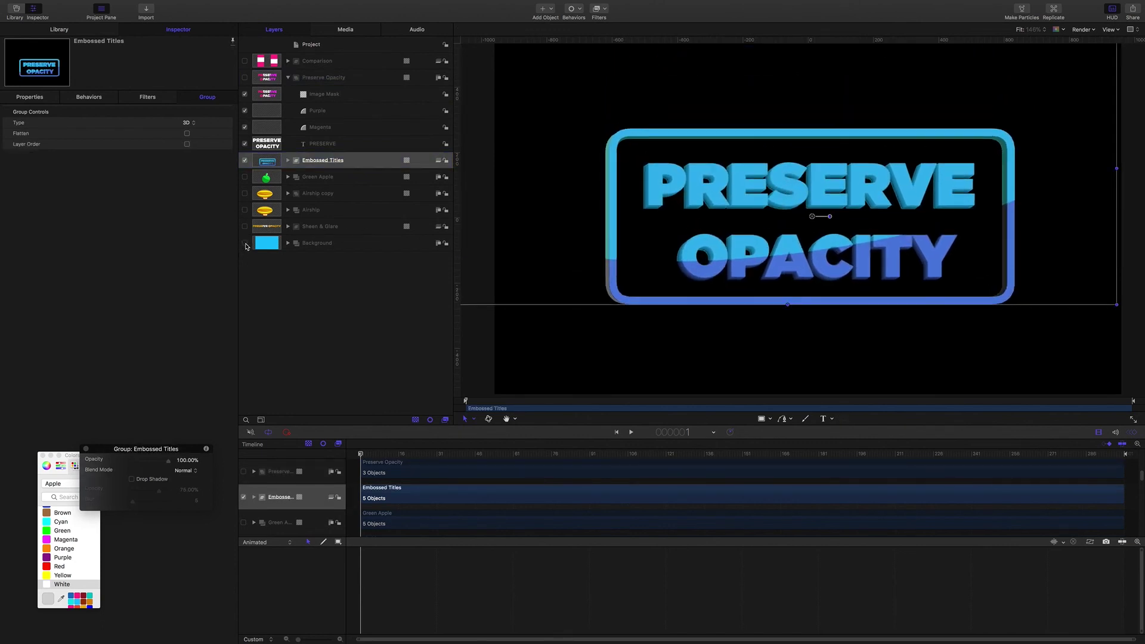
Re-enable the Background group with Blue hidden so only White shows
{"action": "left_click", "coordinate": [289, 243]}
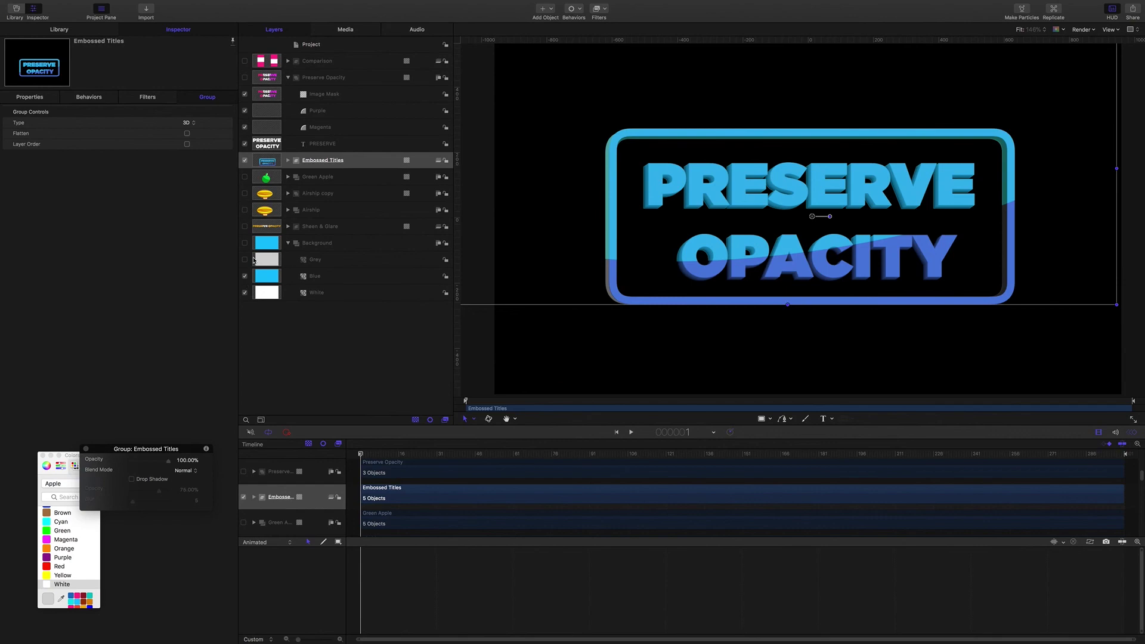
{"action": "left_click", "coordinate": [244, 292]}
{"action": "left_click", "coordinate": [244, 243]}
{"action": "left_click", "coordinate": [244, 276]}
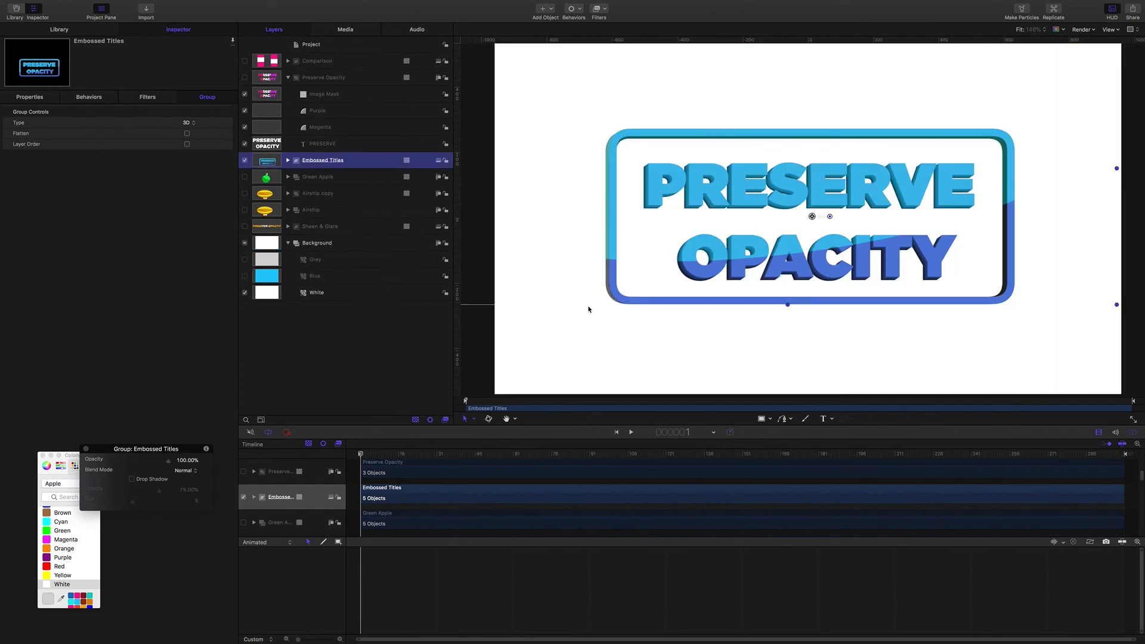
{"action": "left_click", "coordinate": [428, 334]}
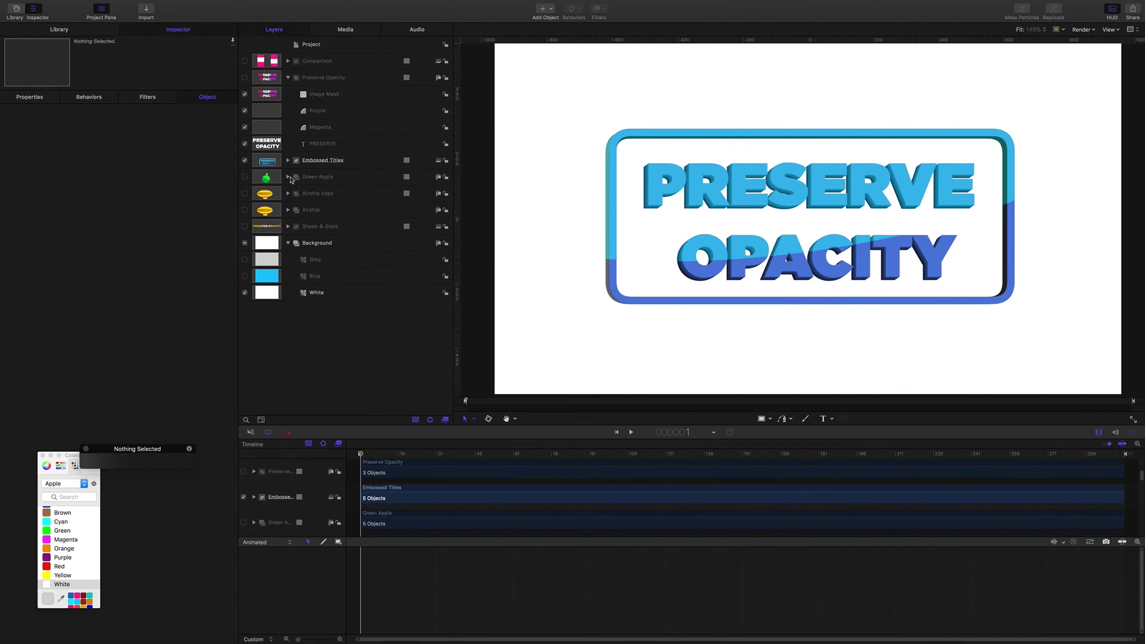
{"action": "left_click", "coordinate": [288, 160]}
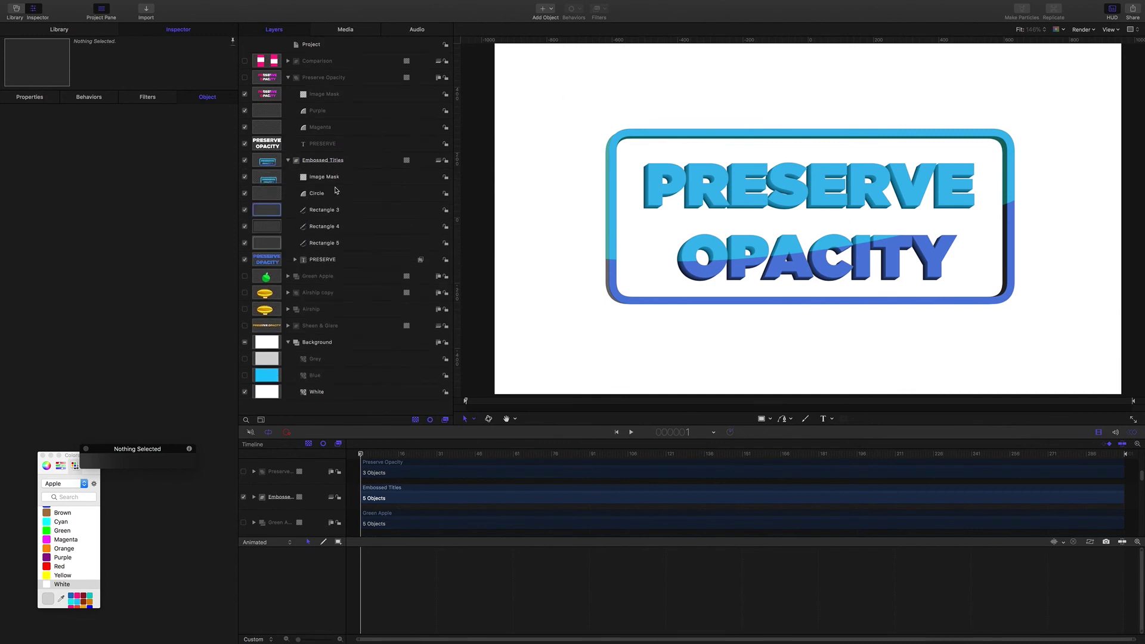
{"action": "left_click", "coordinate": [296, 262]}
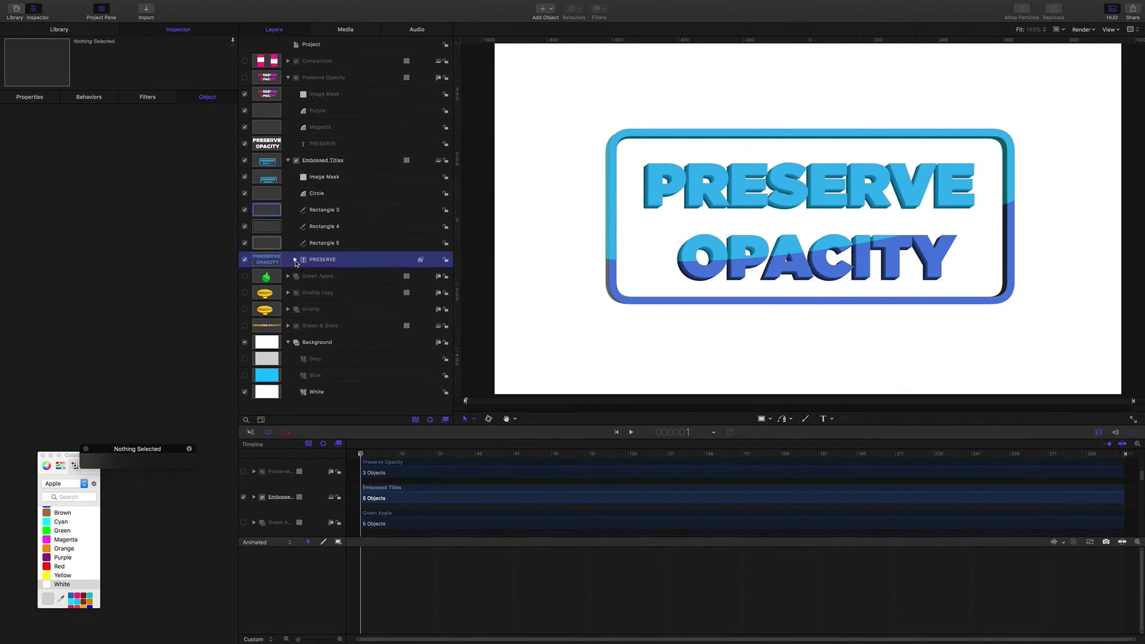
{"action": "left_click", "coordinate": [295, 259]}
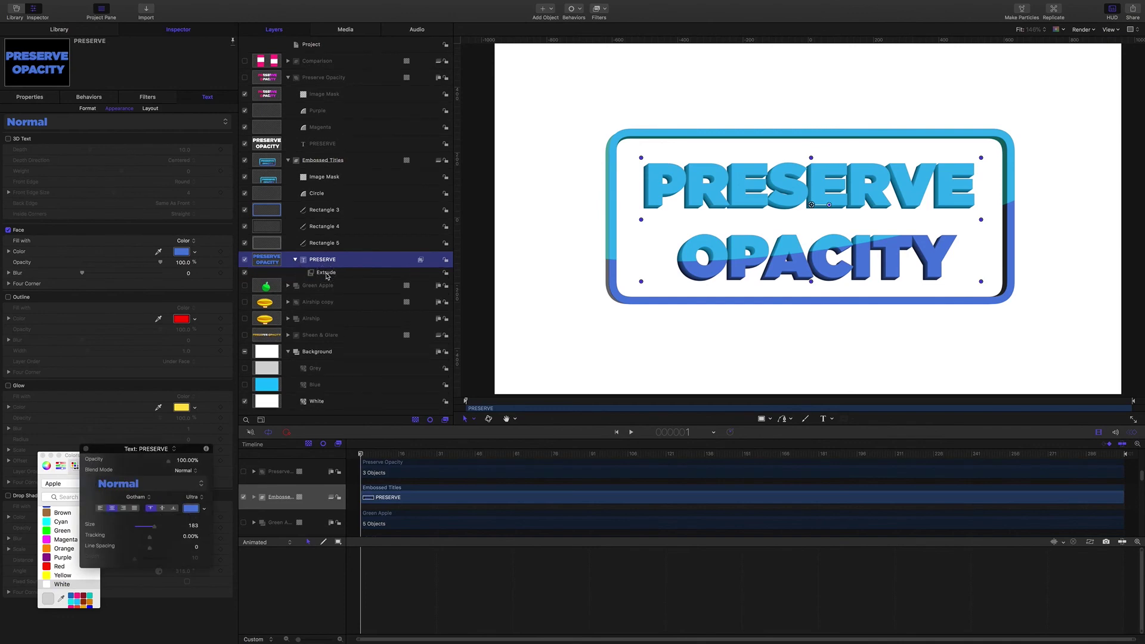
{"action": "left_click", "coordinate": [326, 273]}
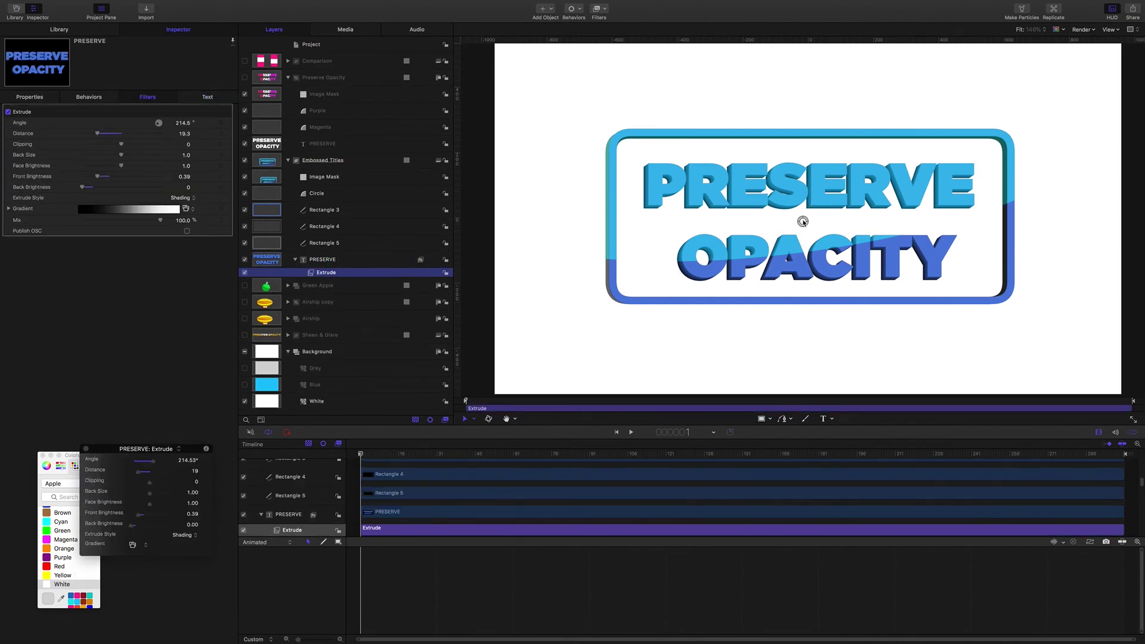
{"action": "left_click_drag", "start_coordinate": [803, 221], "coordinate": [795, 232]}
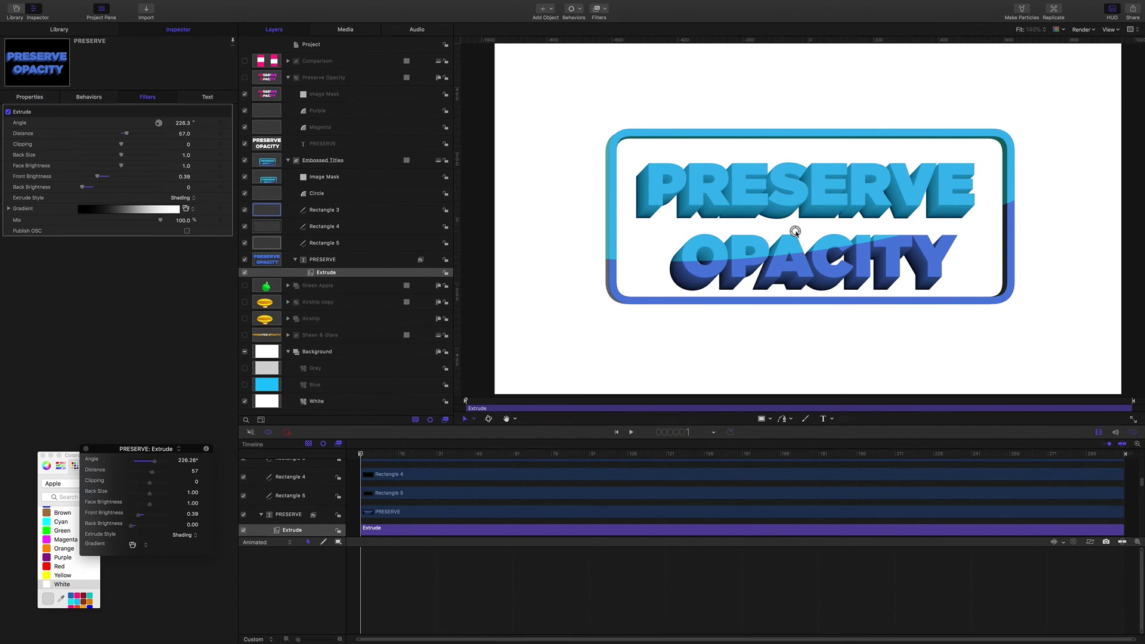
{"action": "key", "text": "super+z"}
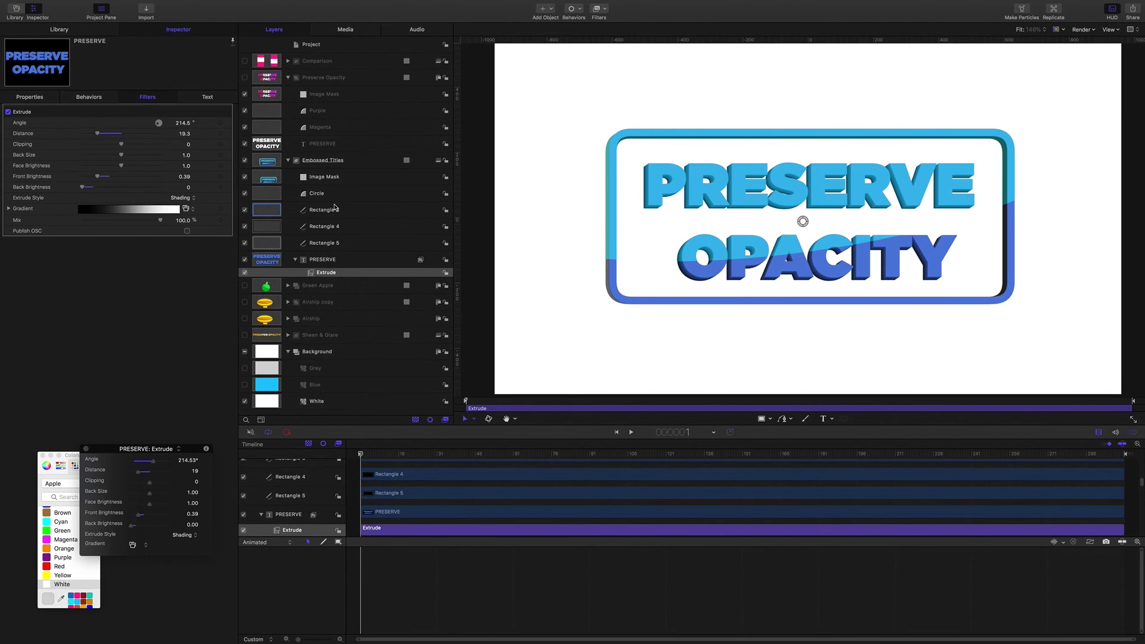
Drag the Circle highlight in Embossed Titles so it shades the lower OPACITY letters
{"action": "left_click", "coordinate": [317, 194]}
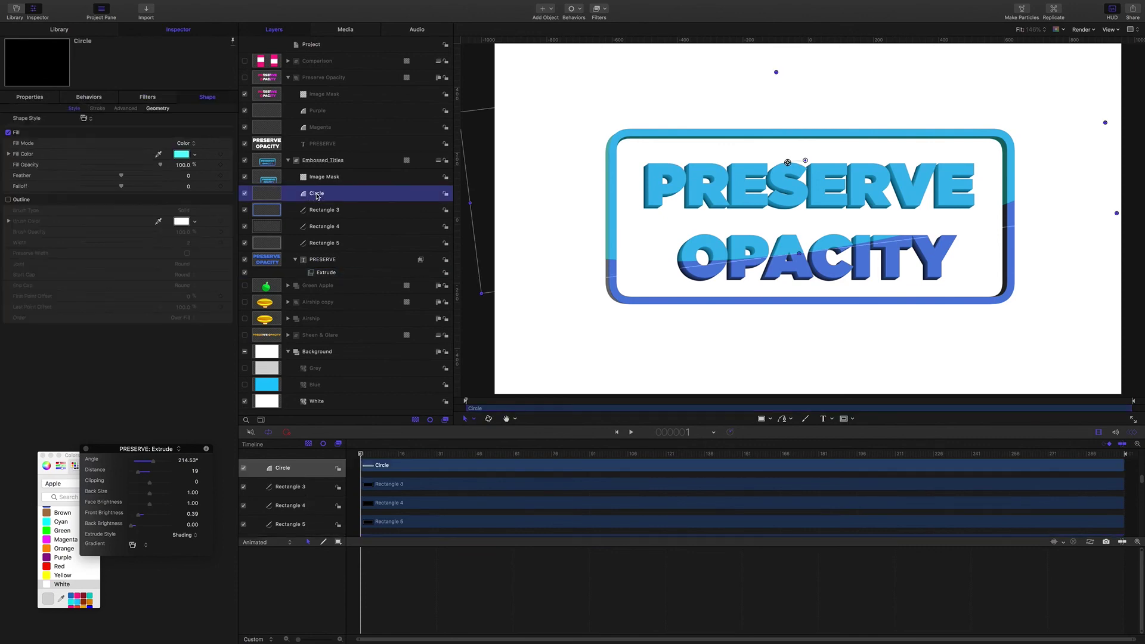
{"action": "left_click_drag", "start_coordinate": [701, 187], "coordinate": [770, 201]}
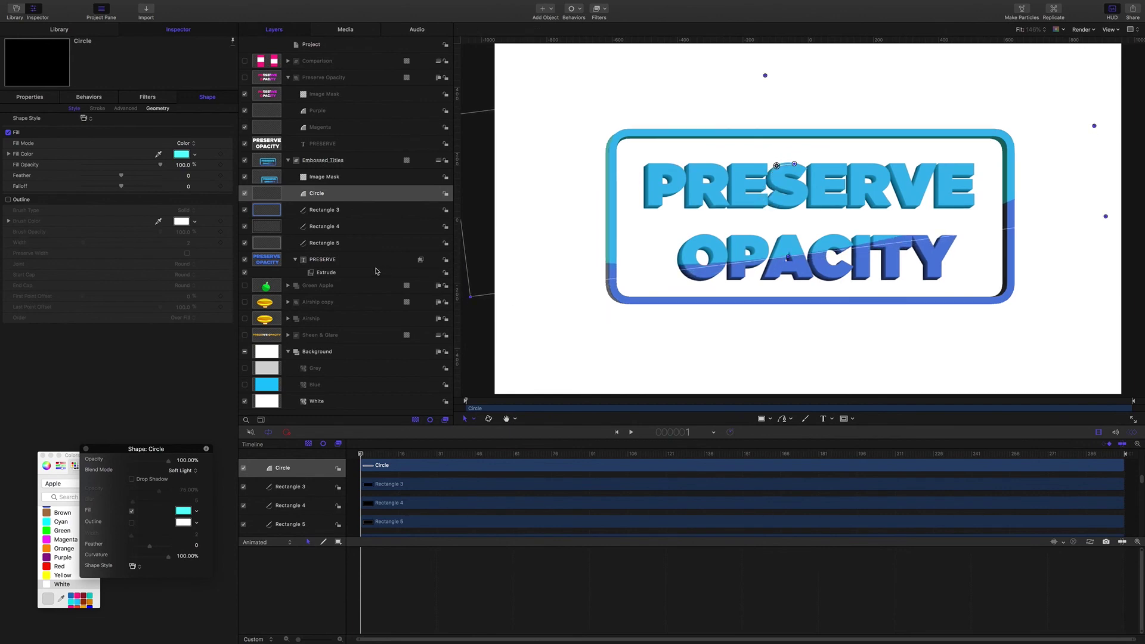
Inspect the Rectangle 3, 4 and 5 outlines and nudge Rectangle 5 slightly left
{"action": "left_click", "coordinate": [316, 211]}
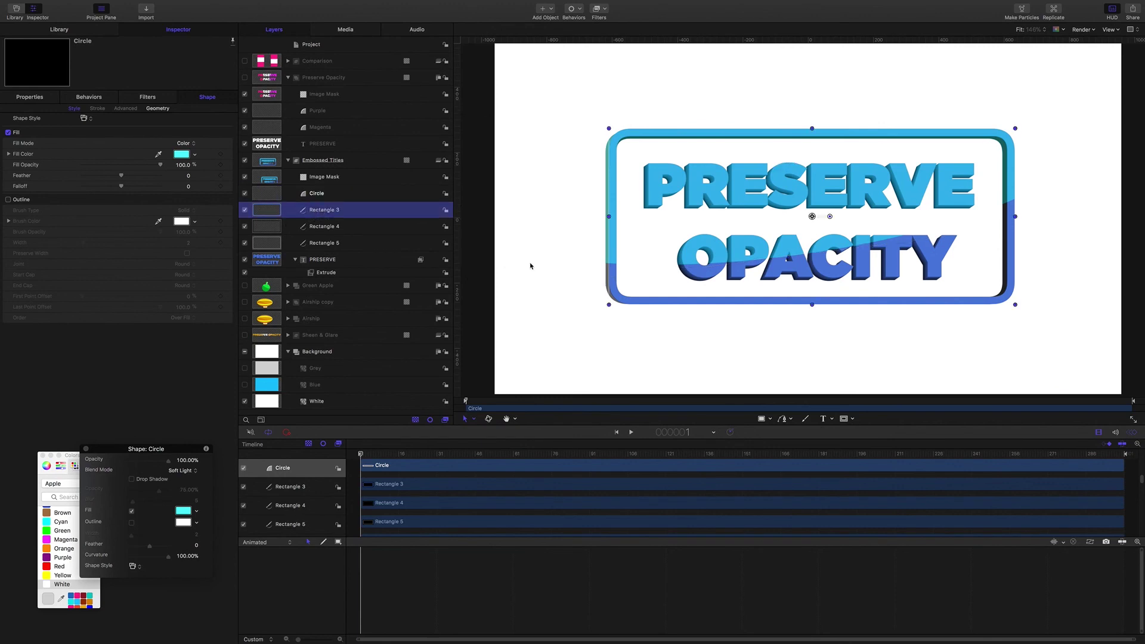
{"action": "left_click", "coordinate": [642, 183]}
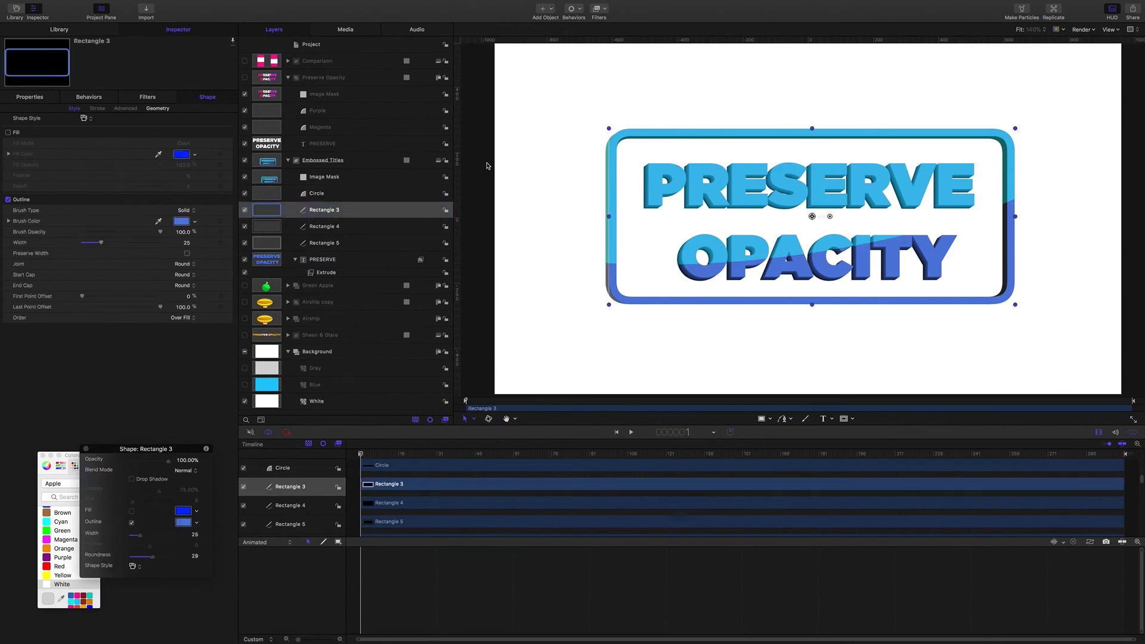
{"action": "left_click", "coordinate": [322, 246]}
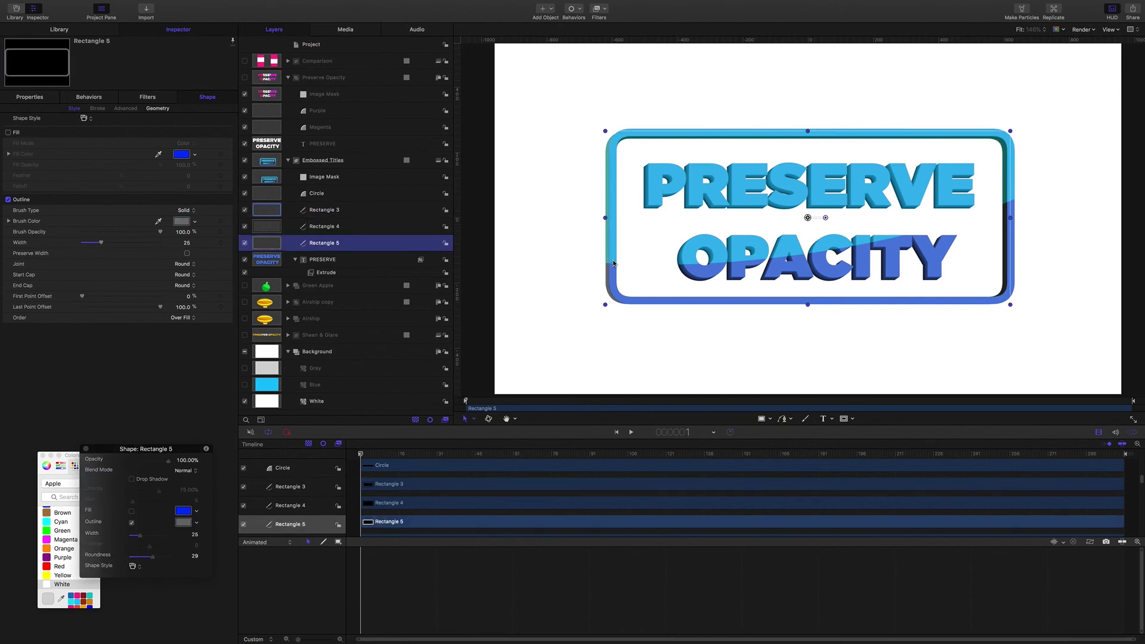
{"action": "left_click", "coordinate": [25, 97]}
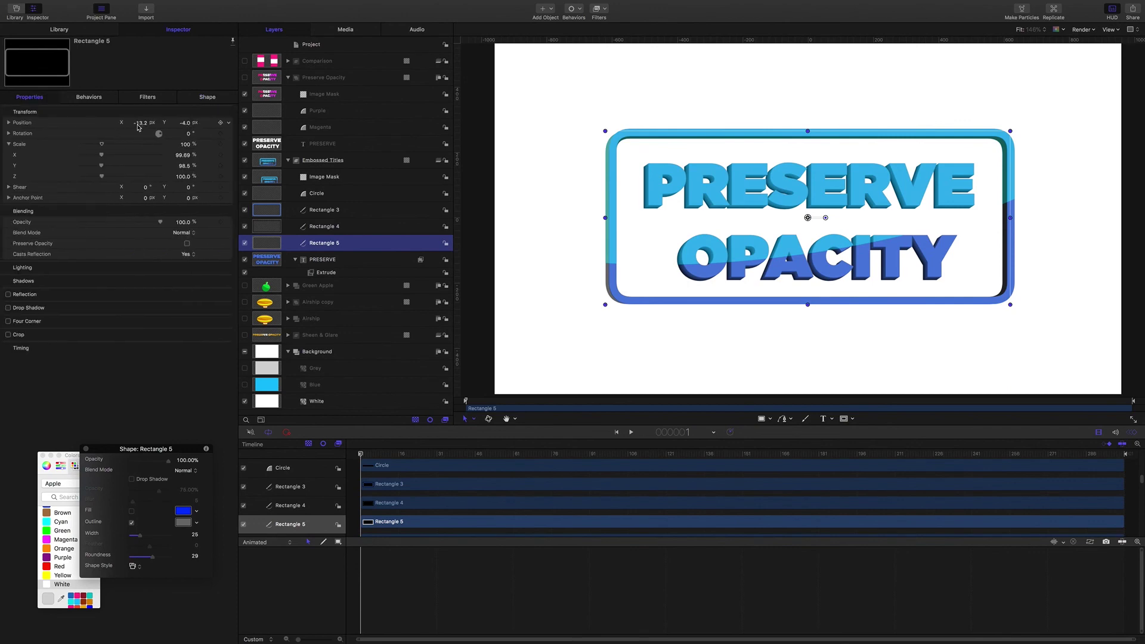
{"action": "mouse_move", "coordinate": [139, 127]}
{"action": "left_mouse_down"}
{"action": "mouse_move", "coordinate": [128, 127]}
{"action": "mouse_move", "coordinate": [144, 126]}
{"action": "left_mouse_up"}
{"action": "left_click", "coordinate": [331, 228]}
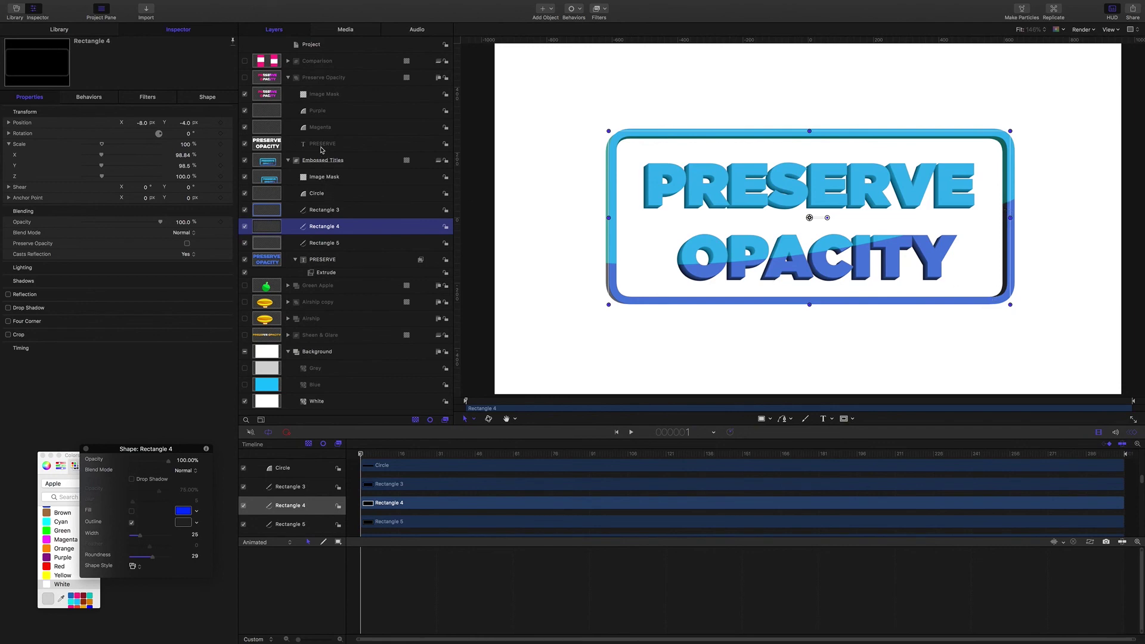
Move and shrink the sheen Circle across the title, then swap Embossed Titles for Green Apple
{"action": "left_click", "coordinate": [317, 195]}
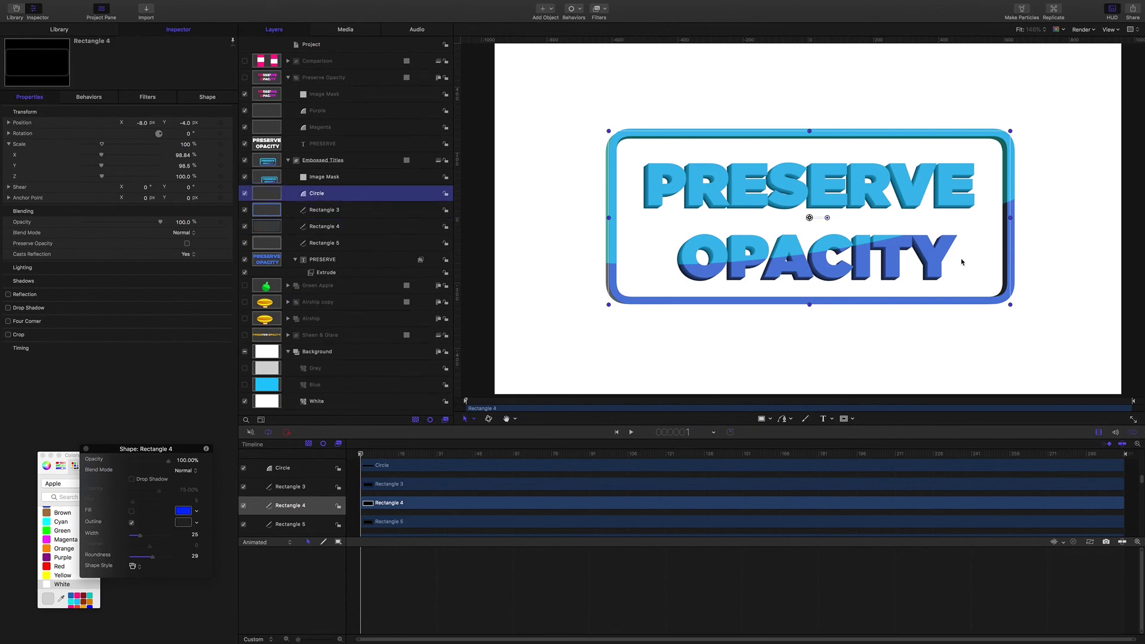
{"action": "mouse_move", "coordinate": [892, 185]}
{"action": "left_mouse_down"}
{"action": "mouse_move", "coordinate": [856, 248]}
{"action": "mouse_move", "coordinate": [864, 264]}
{"action": "mouse_move", "coordinate": [877, 214]}
{"action": "mouse_move", "coordinate": [905, 199]}
{"action": "left_mouse_up"}
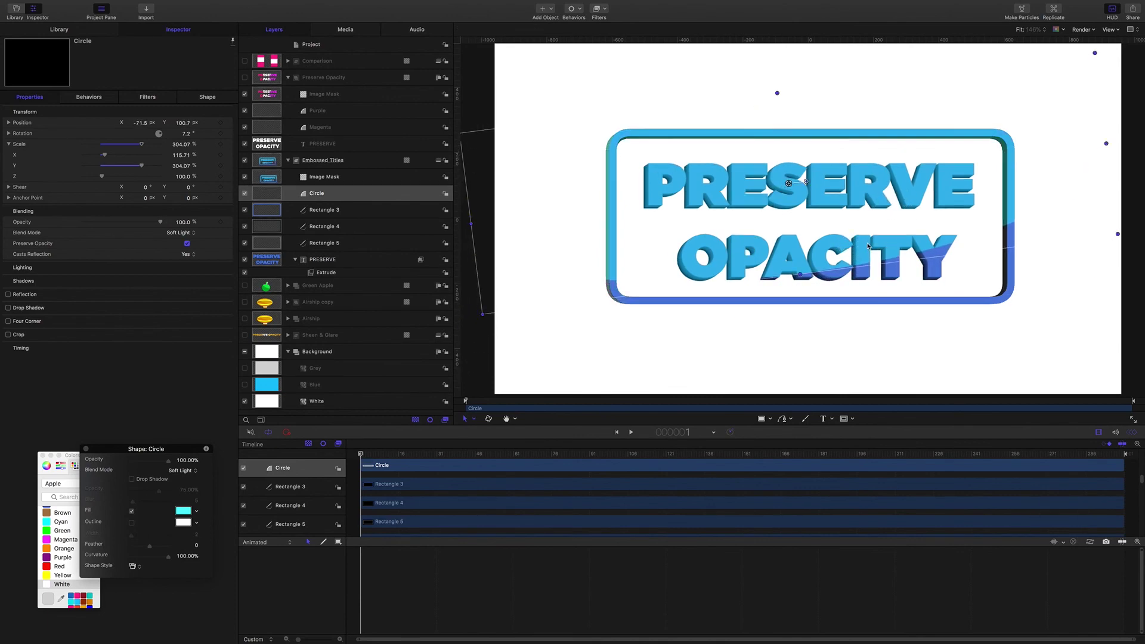
{"action": "left_click_drag", "start_coordinate": [800, 276], "coordinate": [805, 269]}
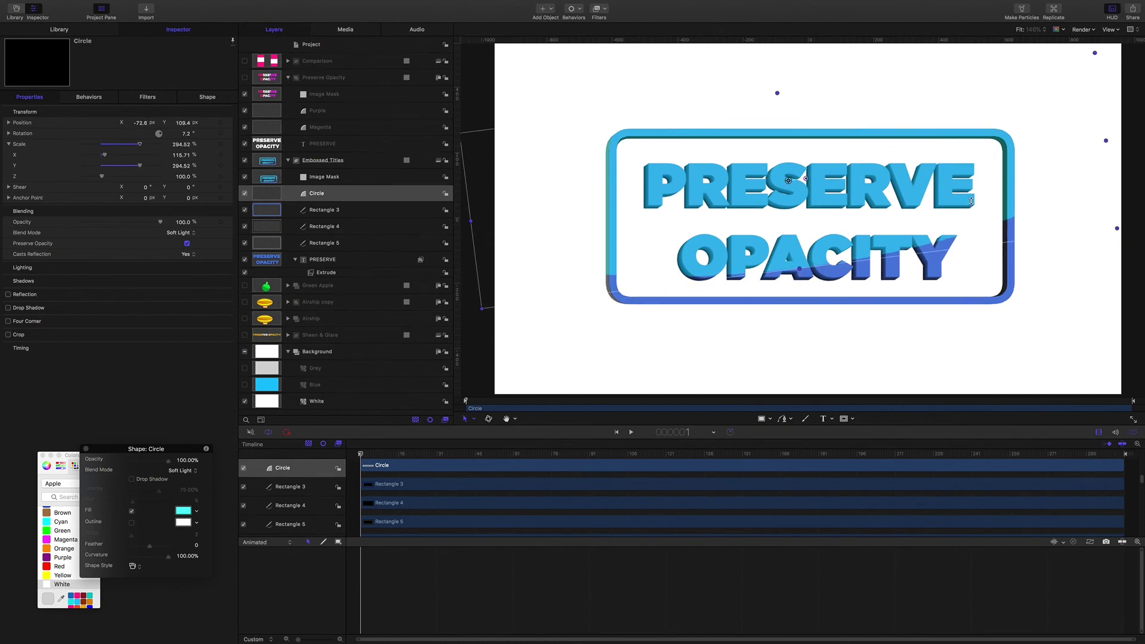
{"action": "left_click_drag", "start_coordinate": [911, 189], "coordinate": [917, 186]}
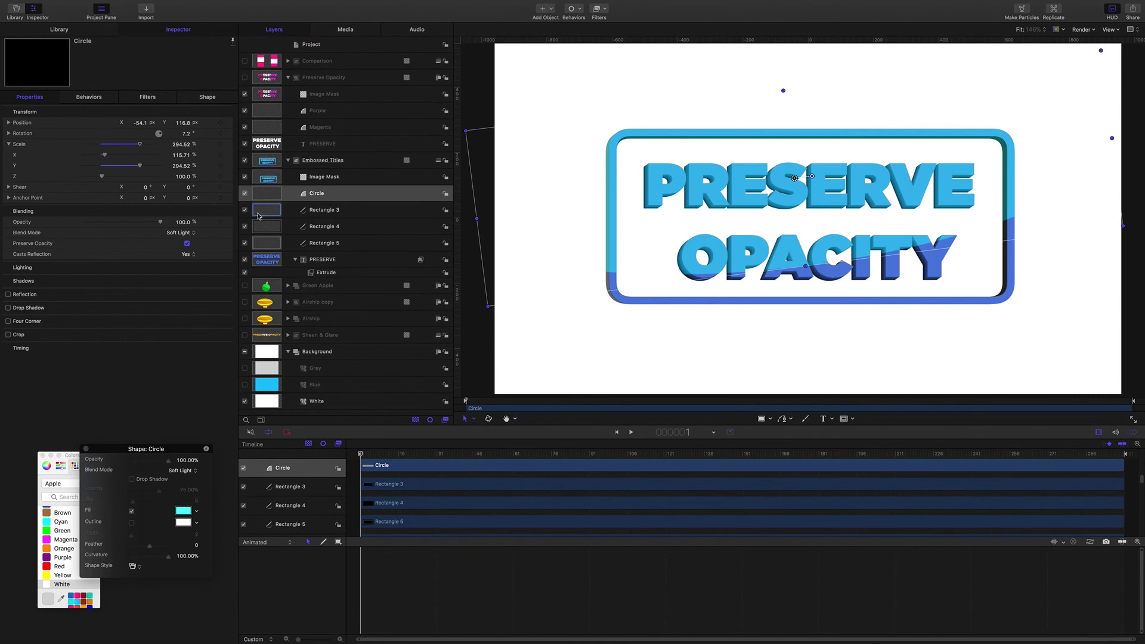
{"action": "left_click", "coordinate": [245, 161]}
{"action": "left_click", "coordinate": [244, 285]}
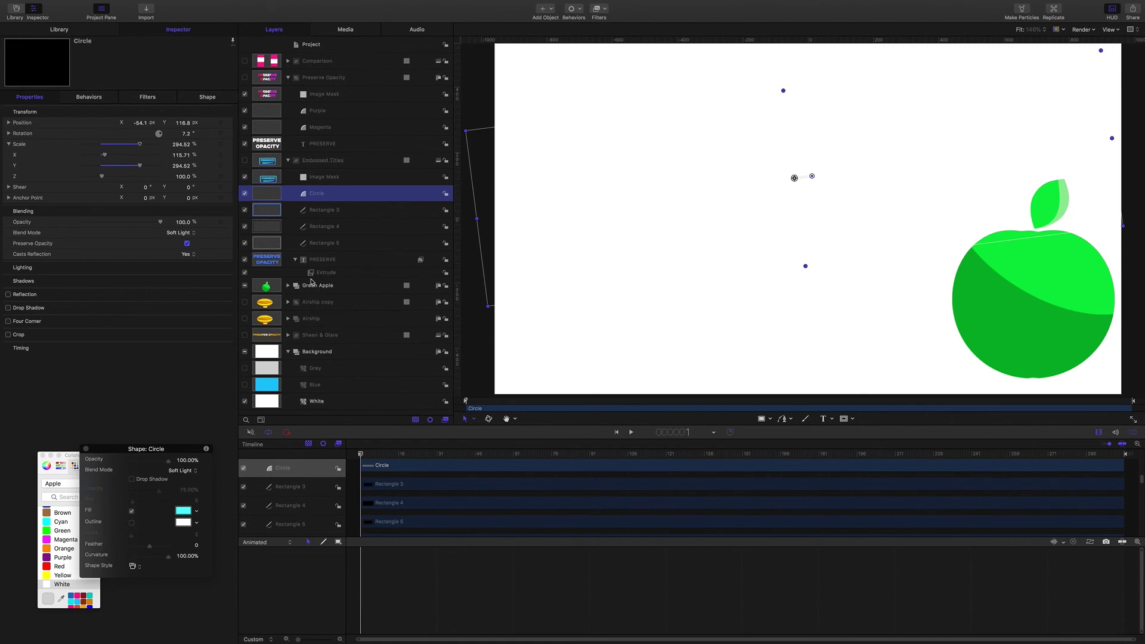
Centre the whole green apple on the canvas and hide the background
{"action": "left_click_drag", "start_coordinate": [1028, 298], "coordinate": [876, 259]}
{"action": "key", "text": "super+z"}
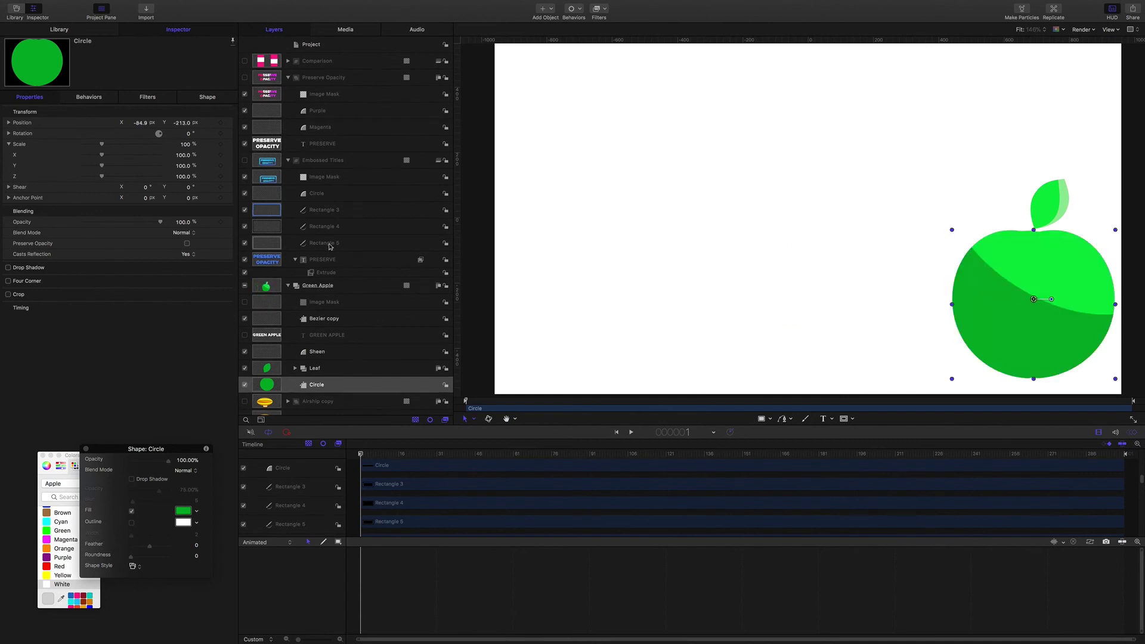
{"action": "left_click_drag", "start_coordinate": [1040, 296], "coordinate": [816, 274]}
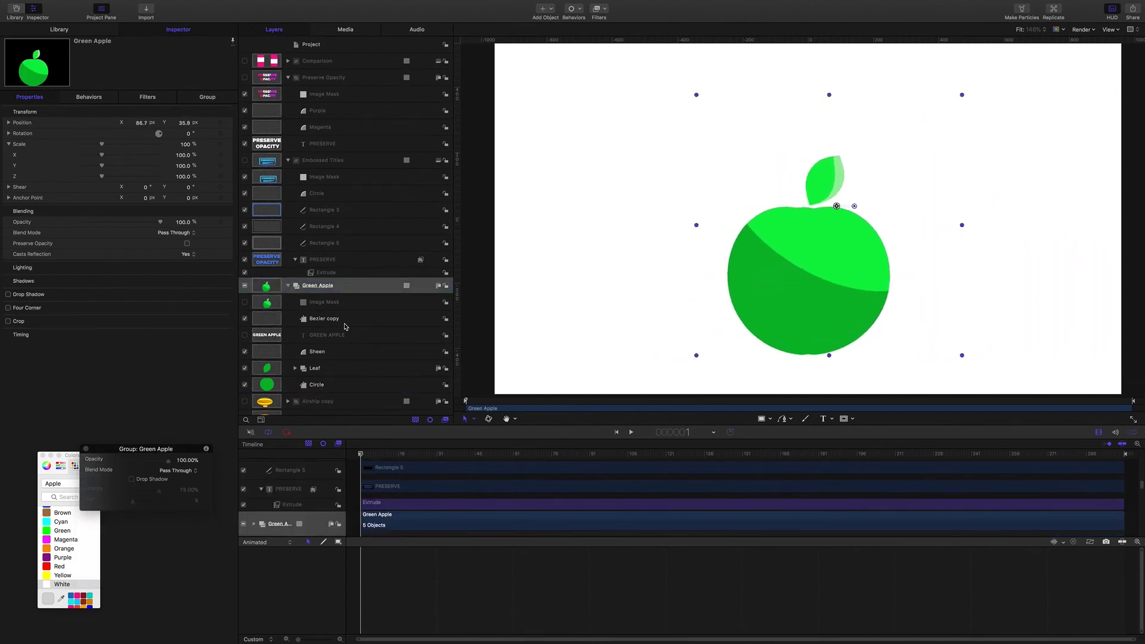
{"action": "scroll", "coordinate": [346, 325], "scroll_direction": "down", "scroll_amount": 3}
{"action": "scroll", "coordinate": [297, 350], "scroll_direction": "down", "scroll_amount": 3}
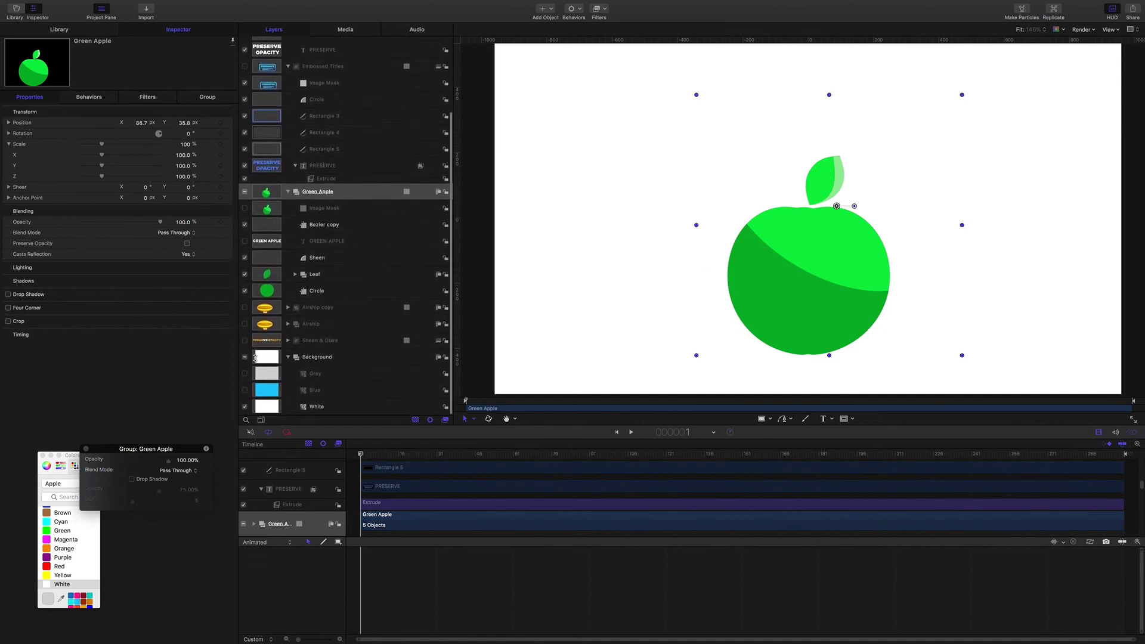
{"action": "left_click", "coordinate": [245, 357]}
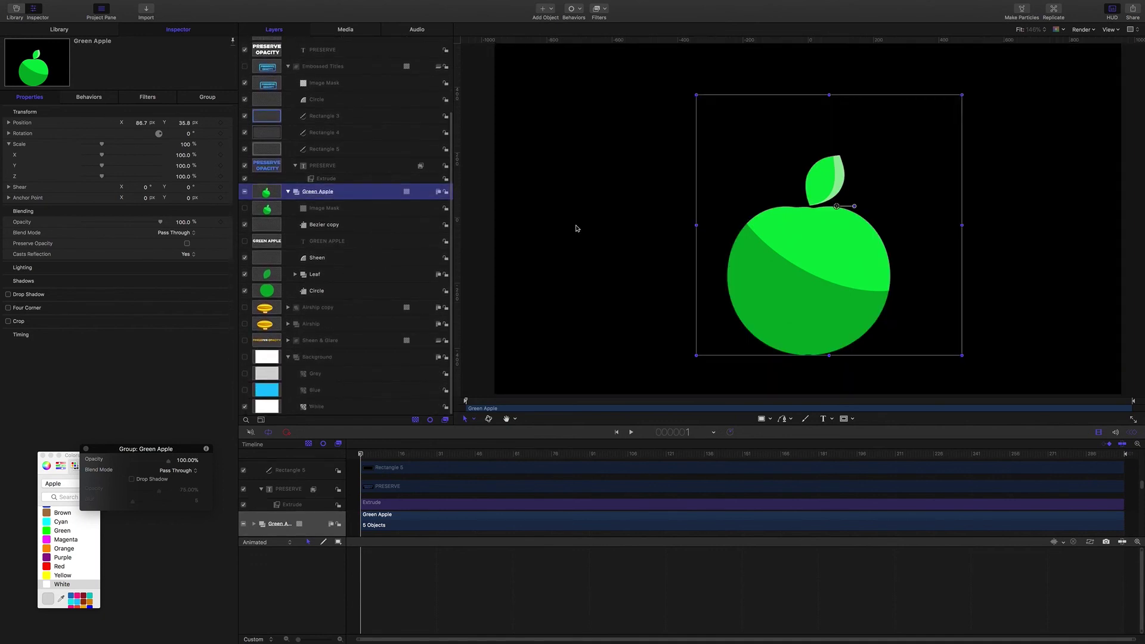
Add an image mask to Green Apple, restore the blue background, and clip the Sheen with the mask
{"action": "key", "text": "super+shift+m"}
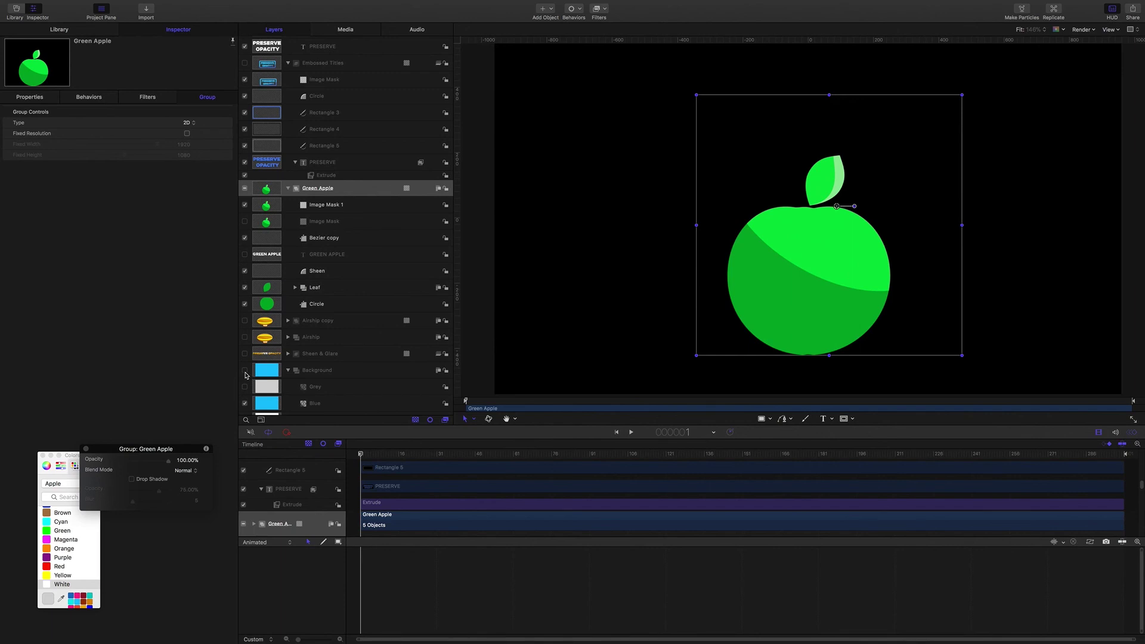
{"action": "left_click", "coordinate": [244, 370]}
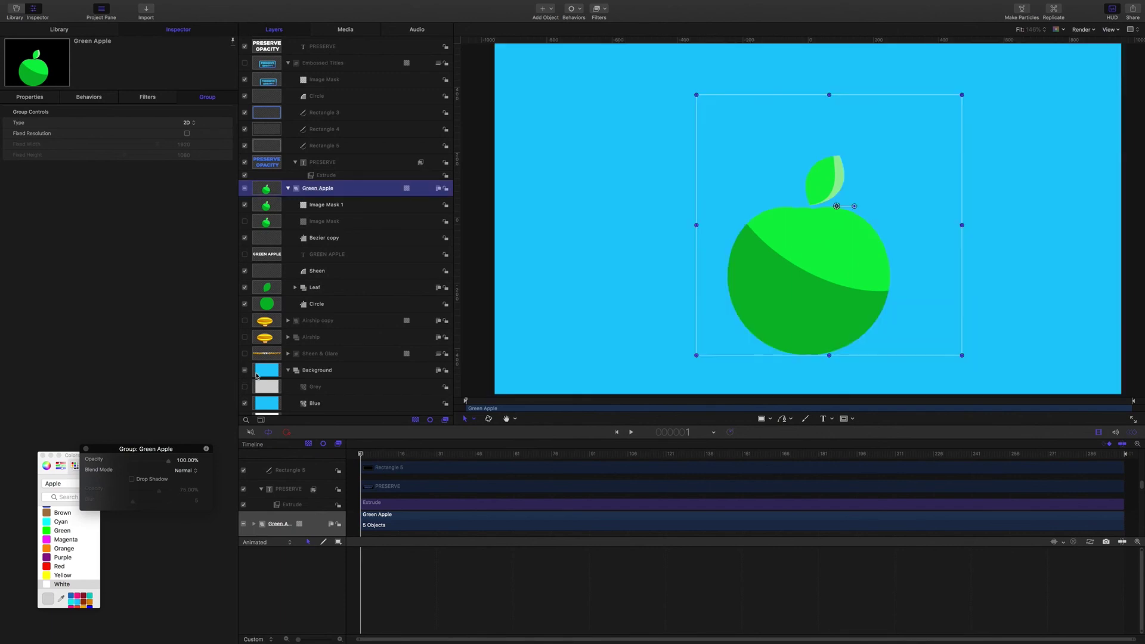
{"action": "left_click", "coordinate": [244, 205]}
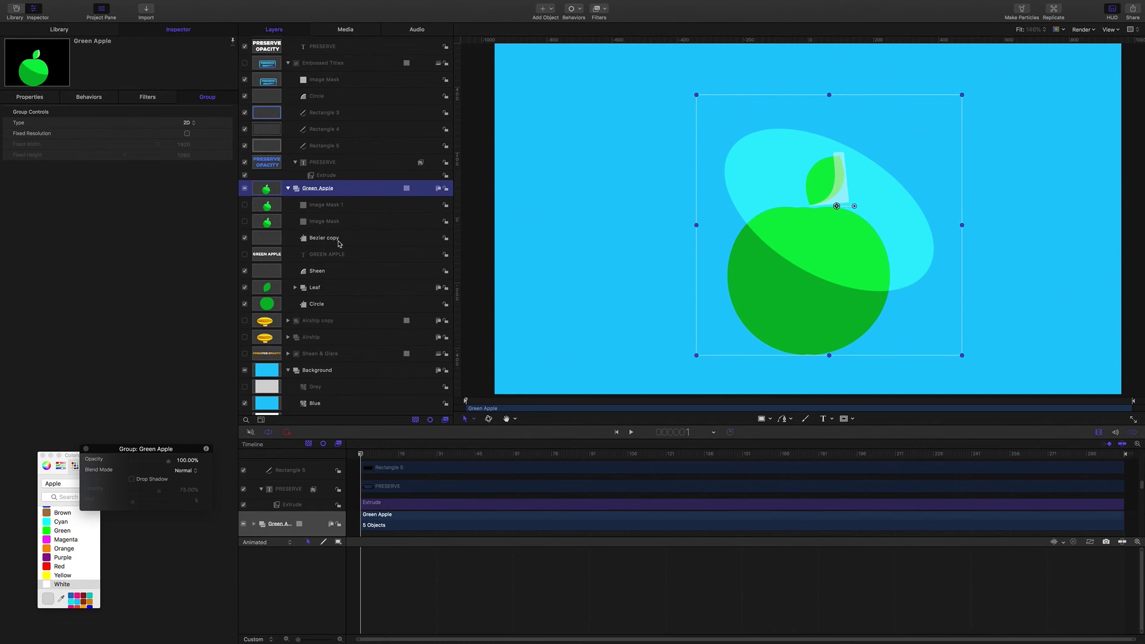
{"action": "left_click", "coordinate": [328, 239]}
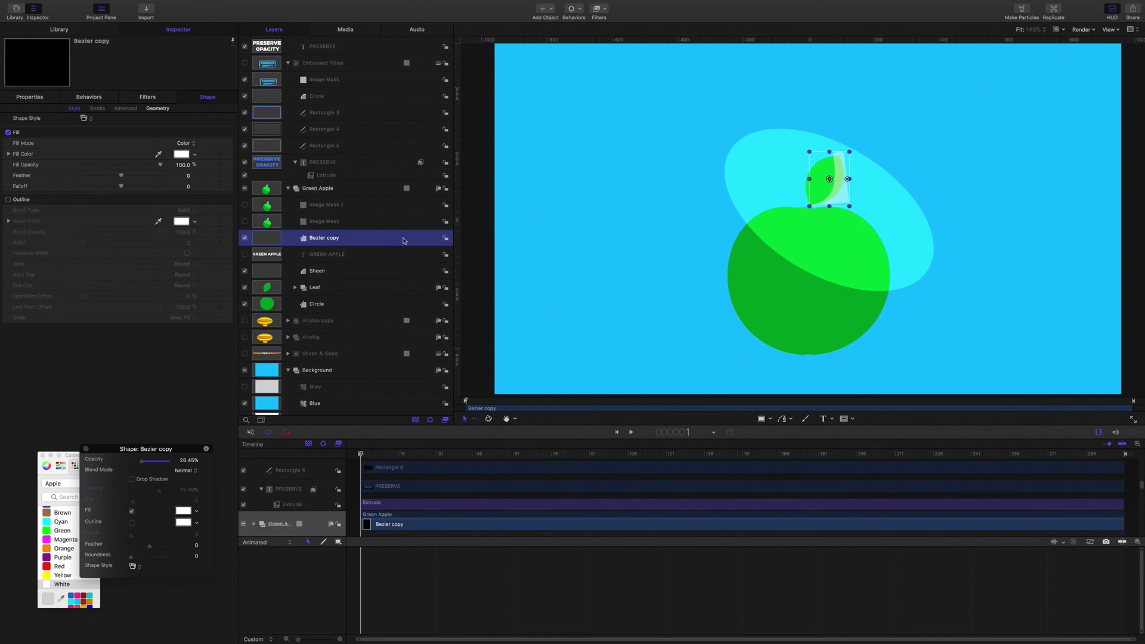
{"action": "left_click", "coordinate": [311, 271]}
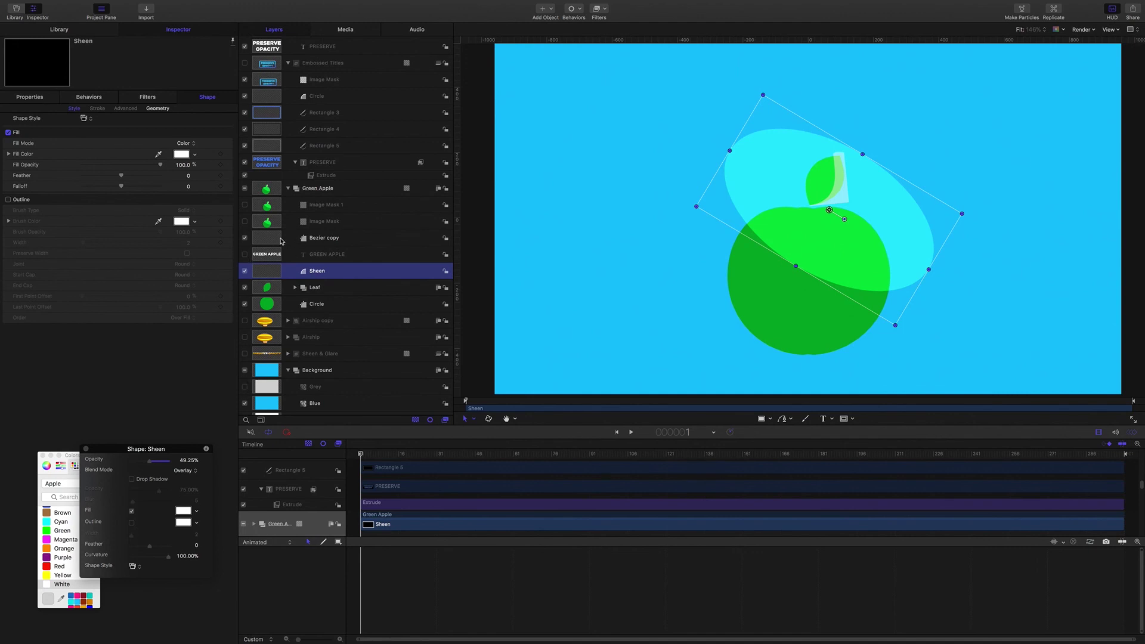
{"action": "left_click", "coordinate": [244, 205]}
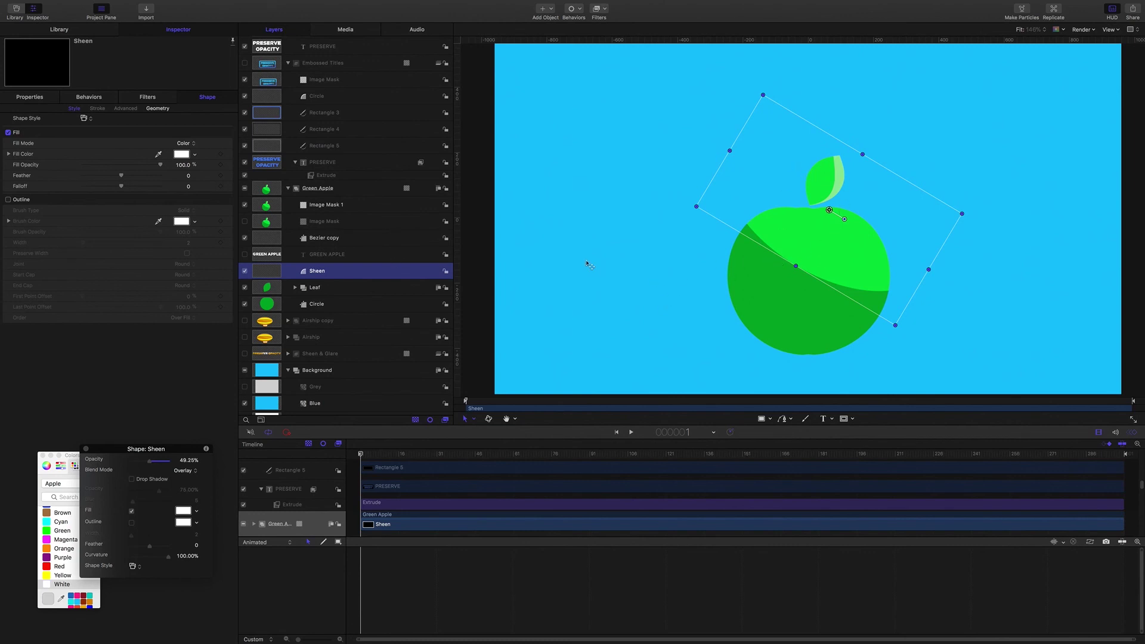
Duplicate Sheen twice, offsetting Sheen copy and Sheen copy 1 each up and right
{"action": "left_click", "coordinate": [322, 256]}
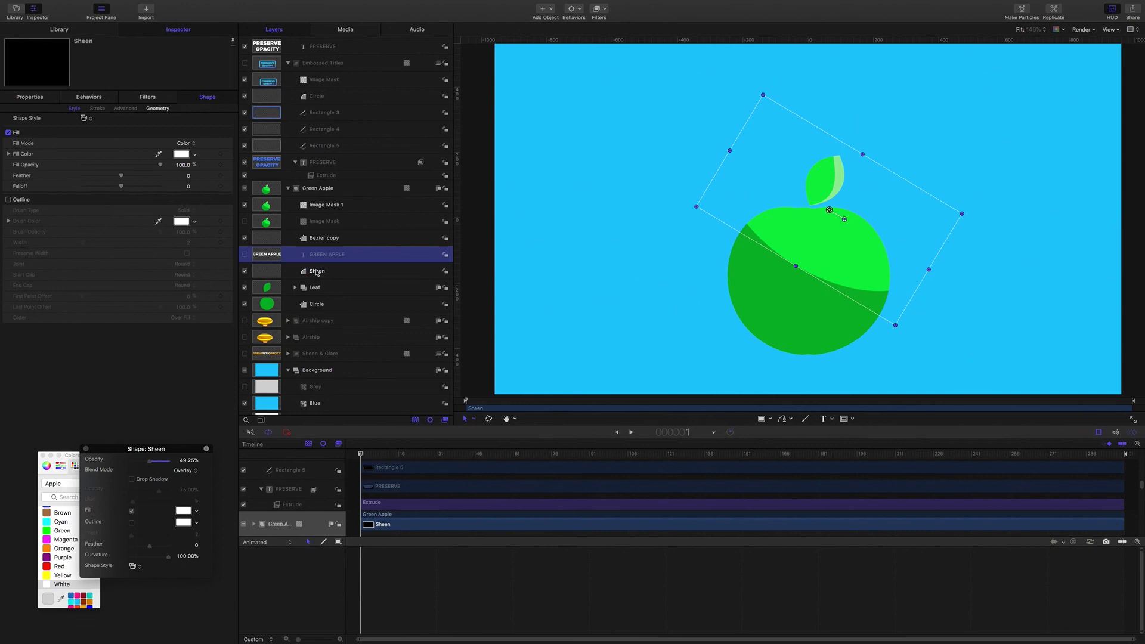
{"action": "left_click", "coordinate": [316, 271]}
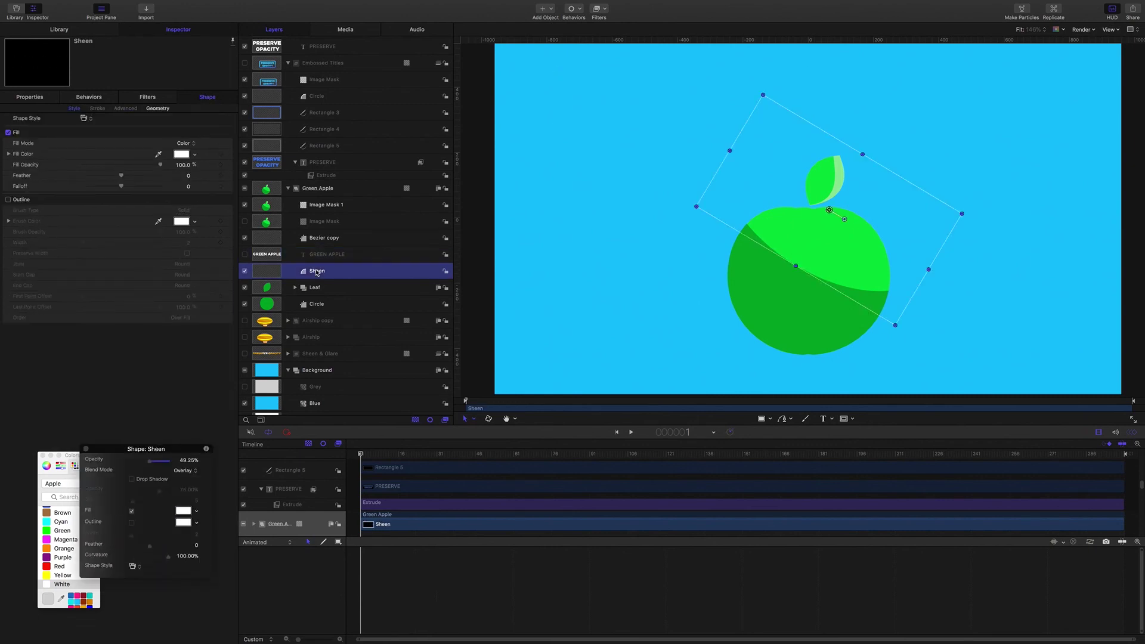
{"action": "key", "text": "super+d"}
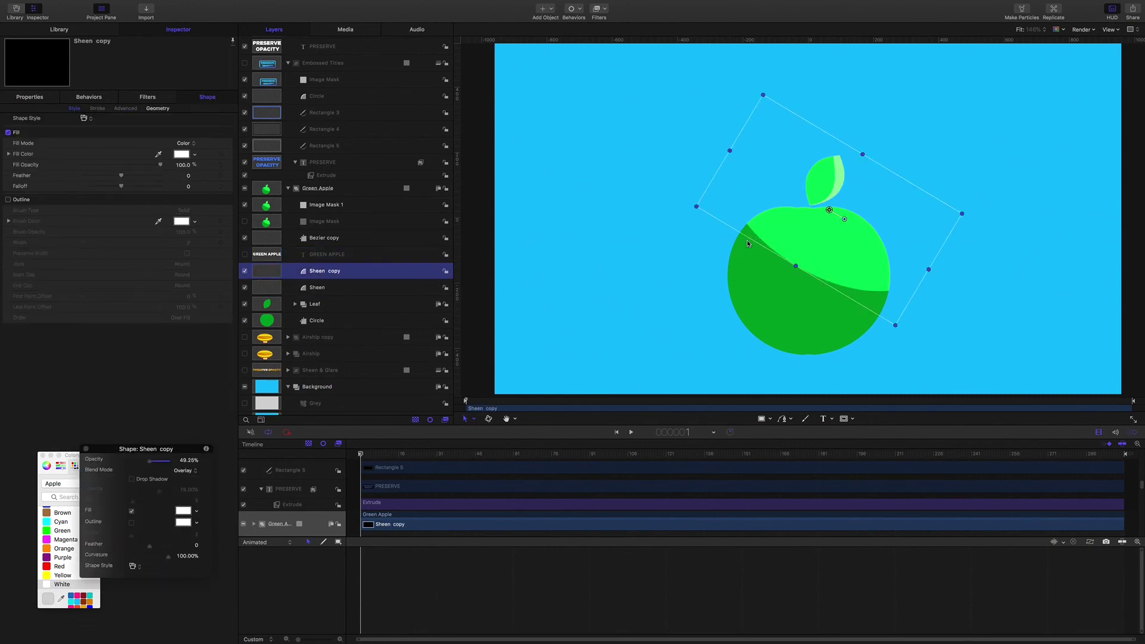
{"action": "left_click_drag", "start_coordinate": [831, 232], "coordinate": [853, 224]}
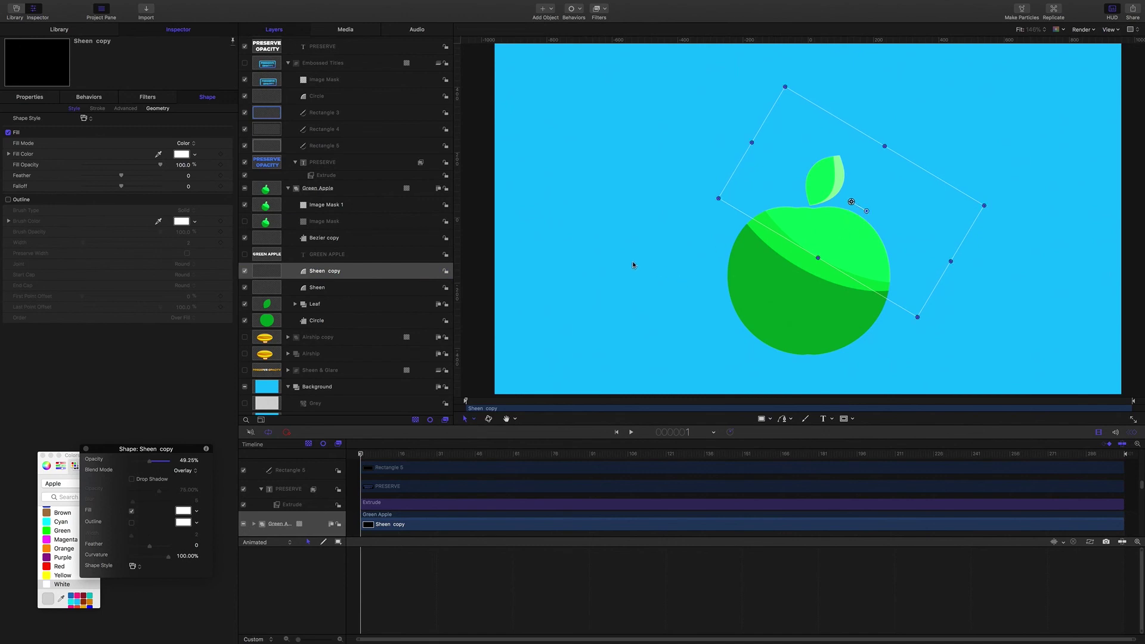
{"action": "key", "text": "super+d"}
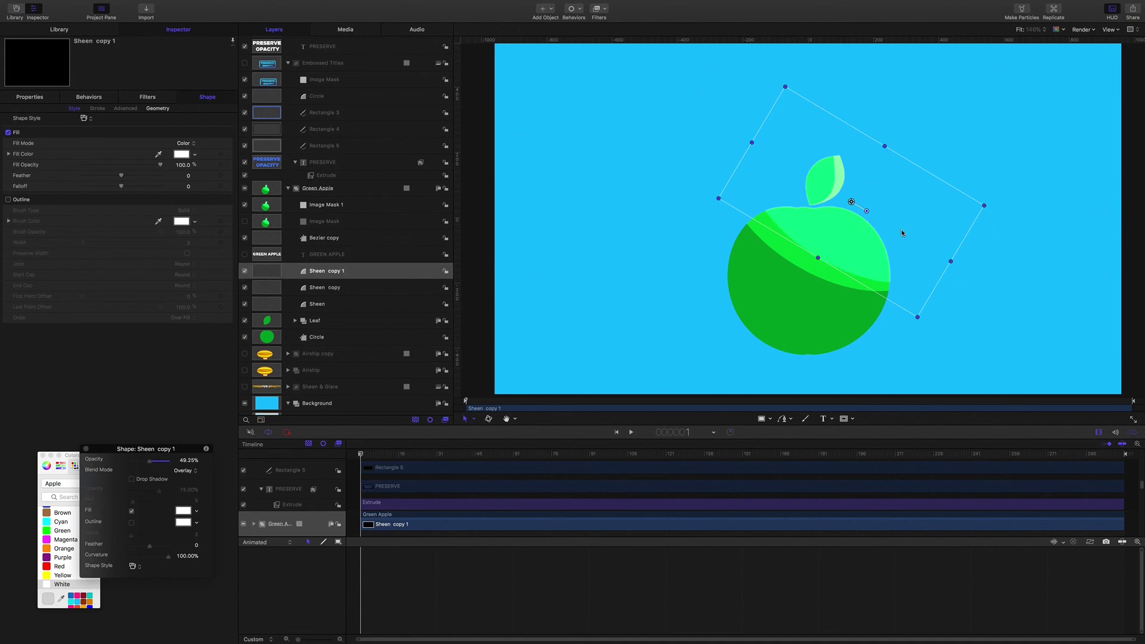
{"action": "left_click_drag", "start_coordinate": [838, 246], "coordinate": [850, 238]}
Move the Bezier copy highlight into the Leaf group
{"action": "left_click", "coordinate": [315, 322]}
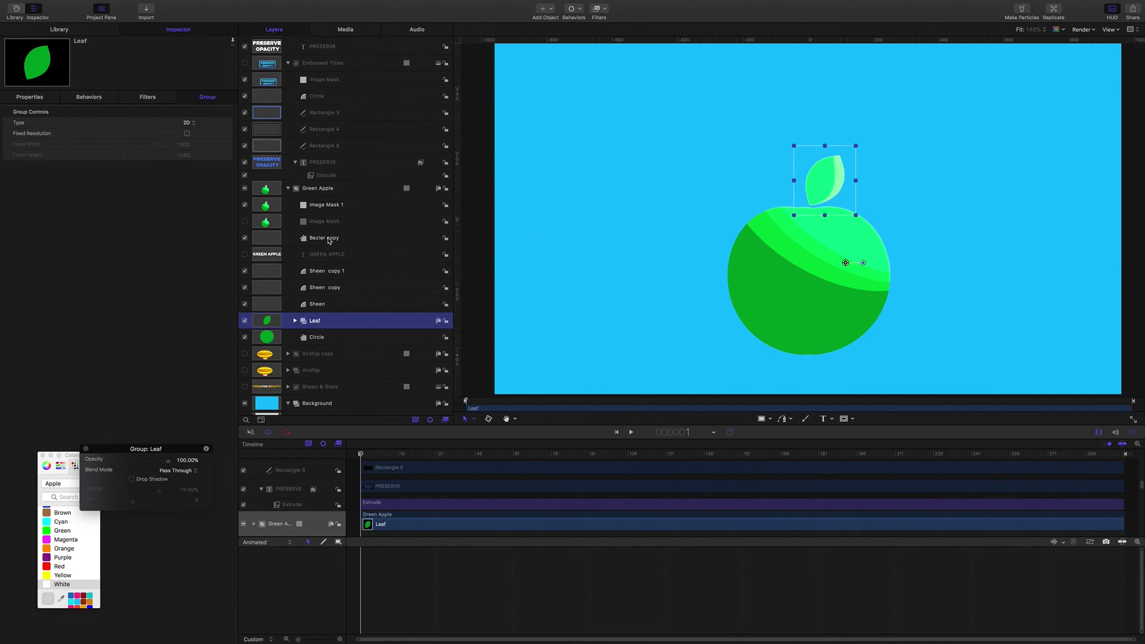
{"action": "left_click_drag", "start_coordinate": [325, 239], "coordinate": [316, 325]}
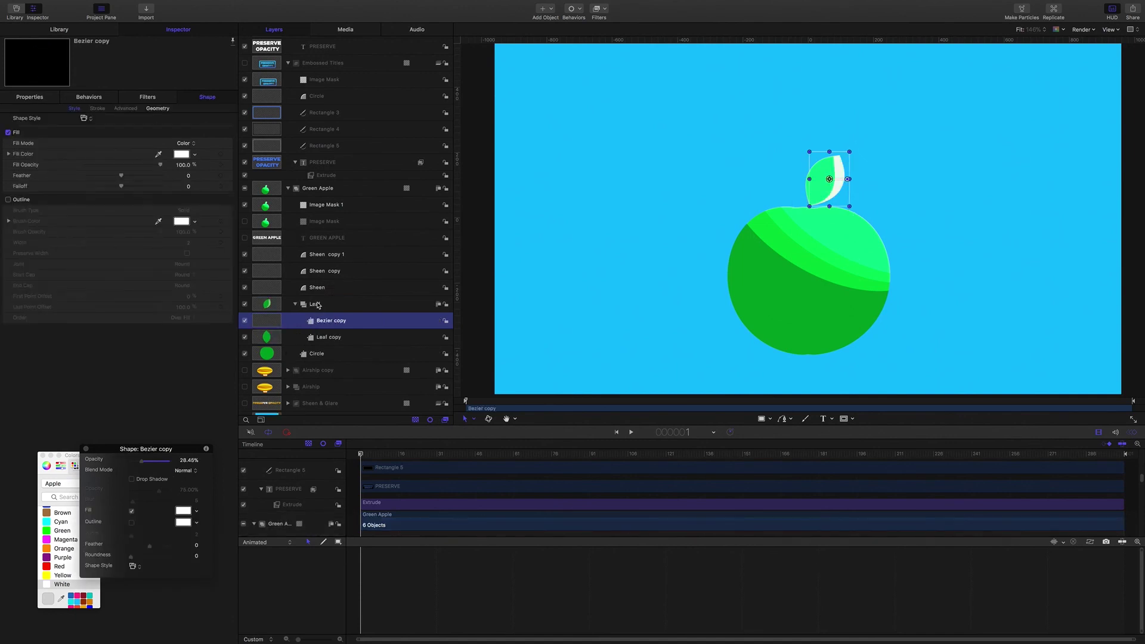
{"action": "left_click", "coordinate": [316, 305]}
Raise the Leaf group above all three sheen layers, including Sheen copy 1
{"action": "key", "text": "super+bracketright"}
{"action": "key", "text": "super+bracketright"}
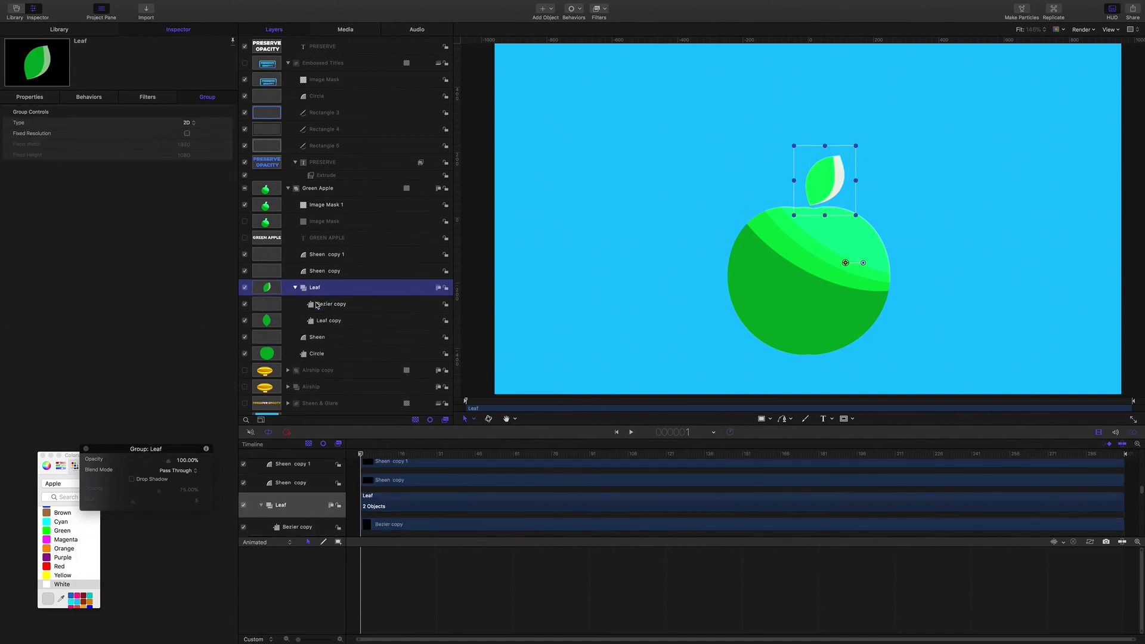
{"action": "key", "text": "super+bracketright"}
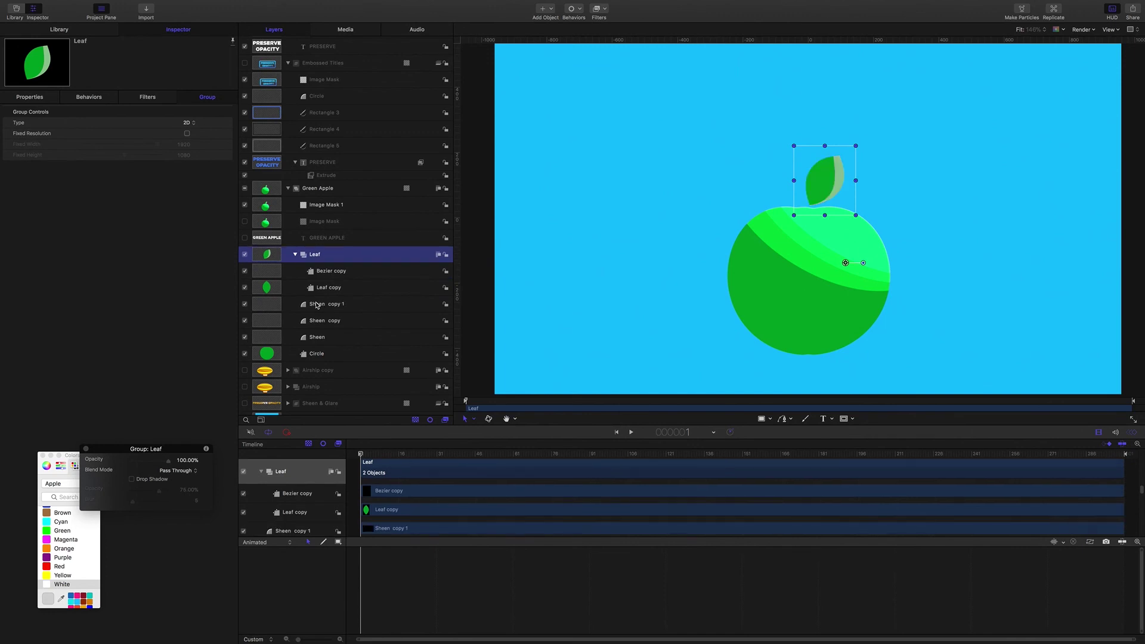
{"action": "key", "text": "super+bracketleft"}
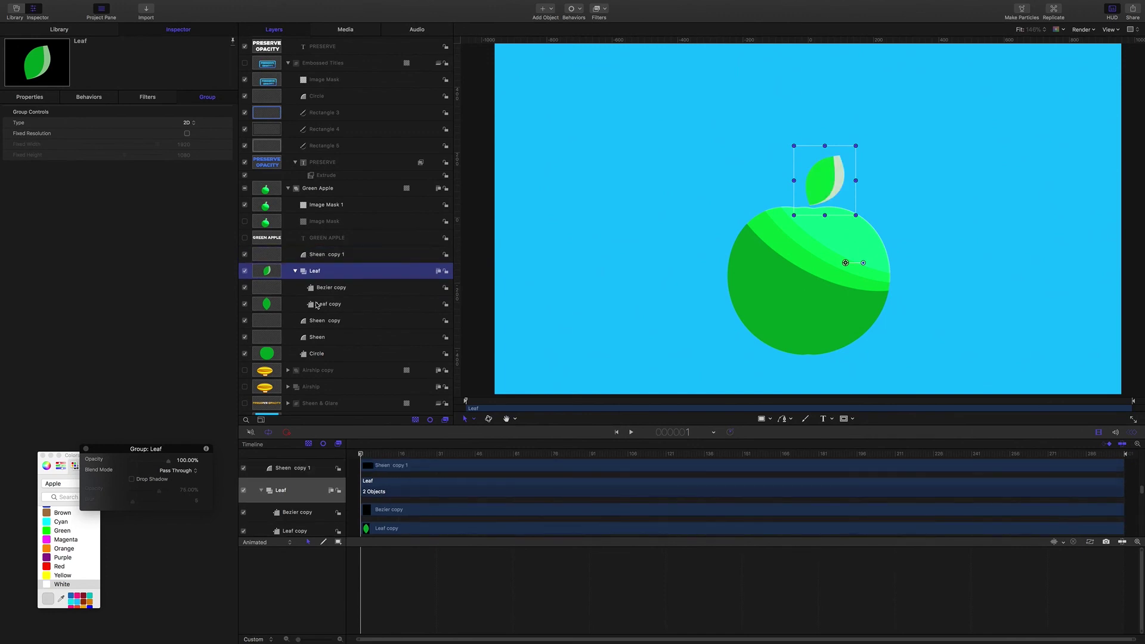
{"action": "key", "text": "super+bracketright"}
{"action": "key", "text": "super+bracketleft"}
{"action": "key", "text": "super+bracketright"}
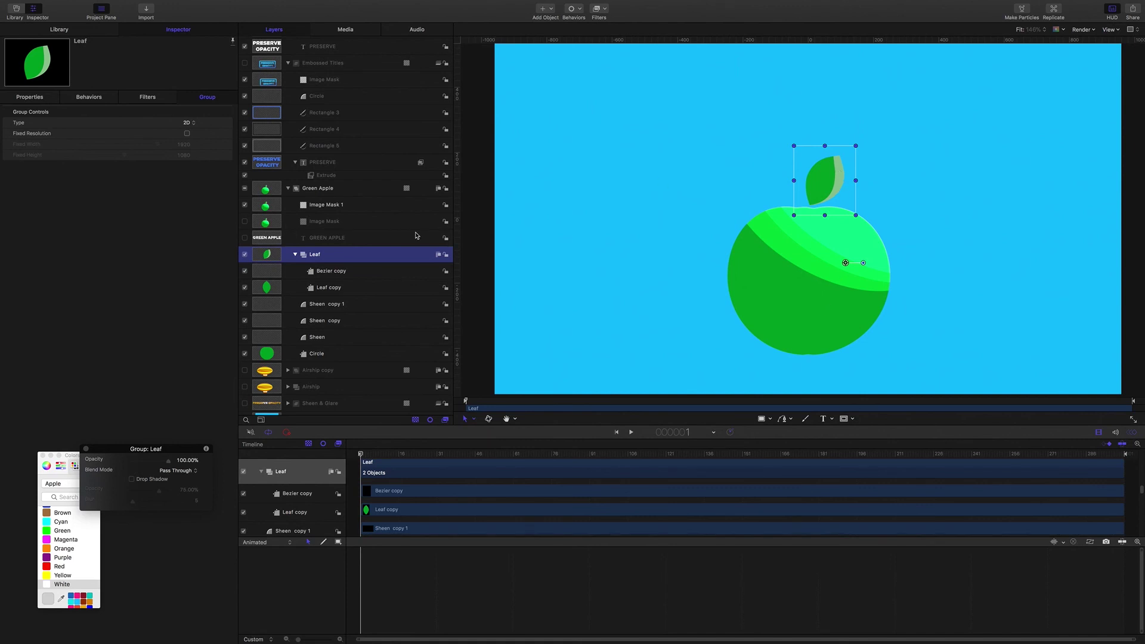
{"action": "left_click", "coordinate": [328, 287]}
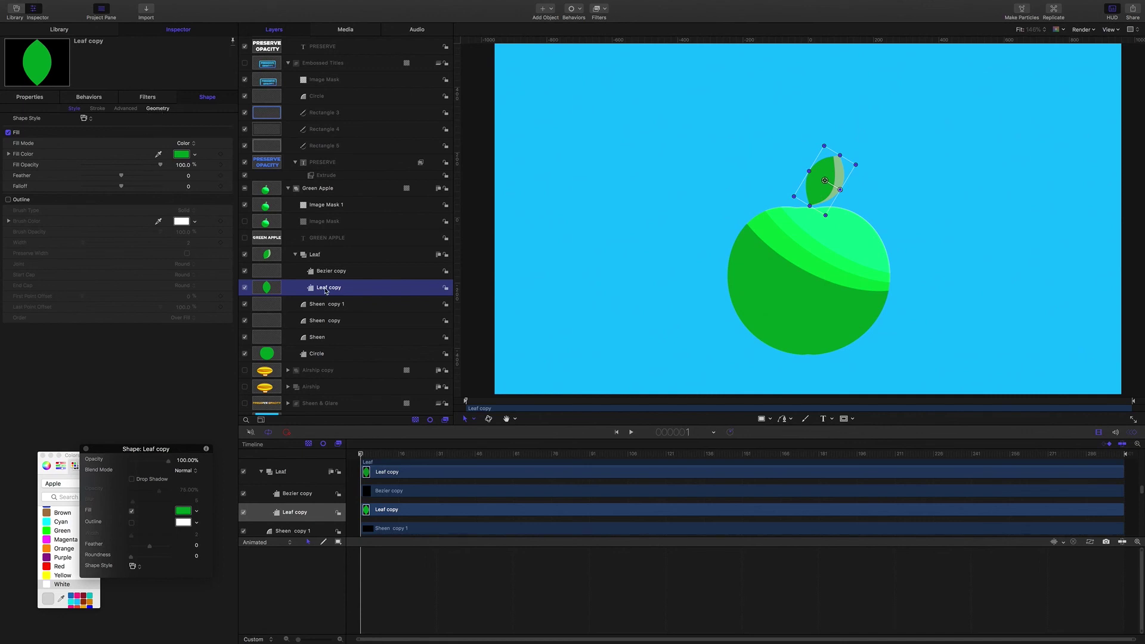
Give the Bezier copy leaf highlight about 40% opacity and Soft Light blend mode
{"action": "key", "text": "super+bracketright"}
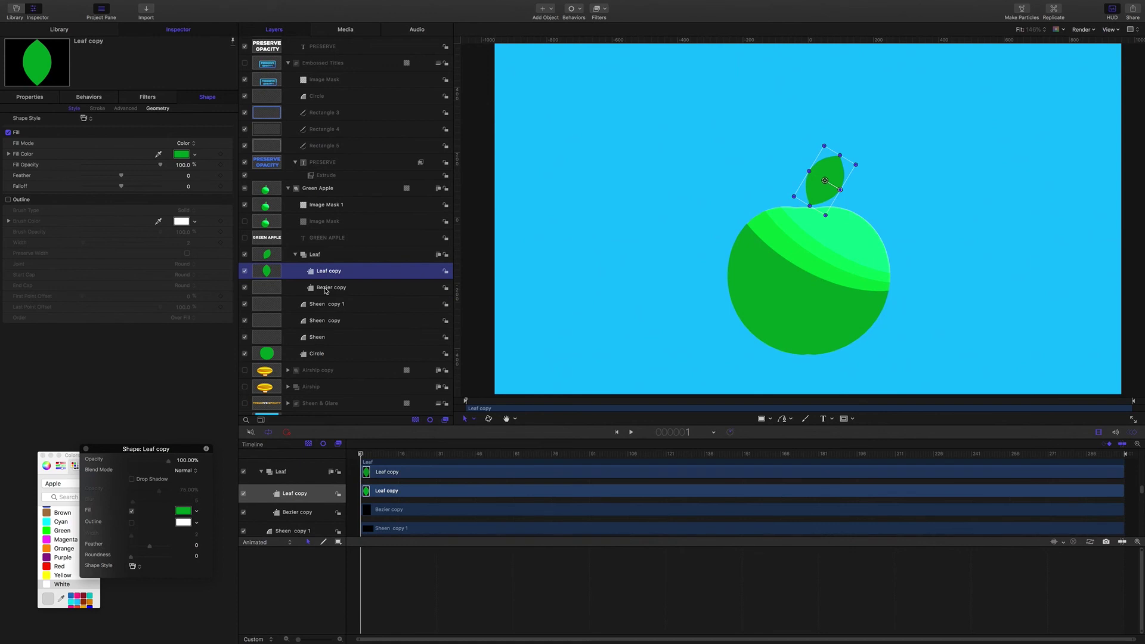
{"action": "key", "text": "super+bracketleft"}
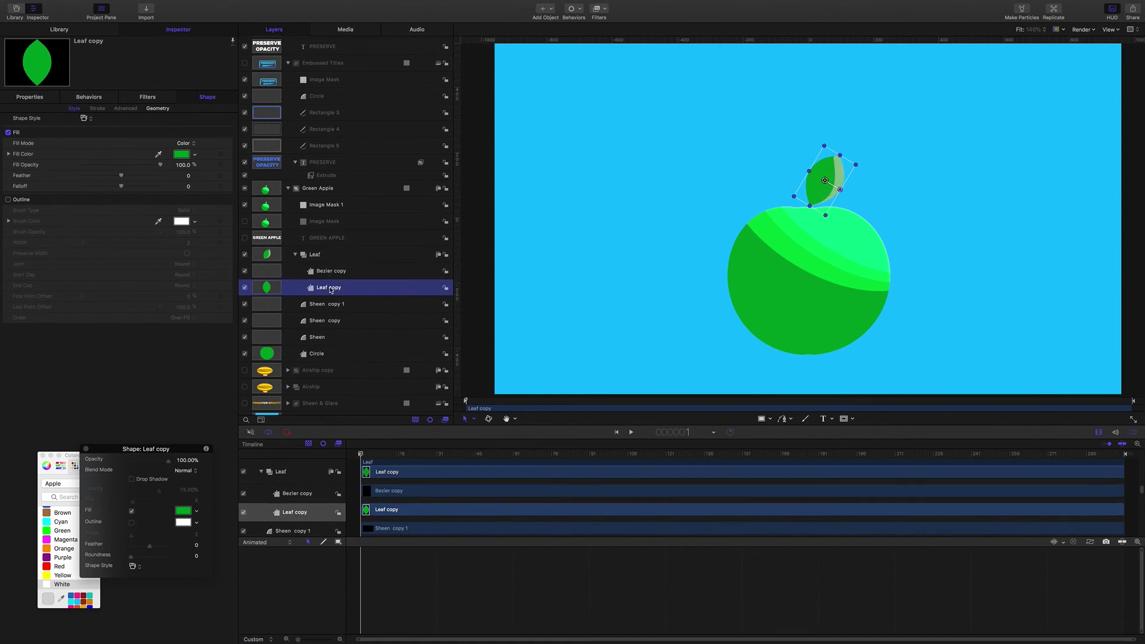
{"action": "left_click", "coordinate": [334, 272]}
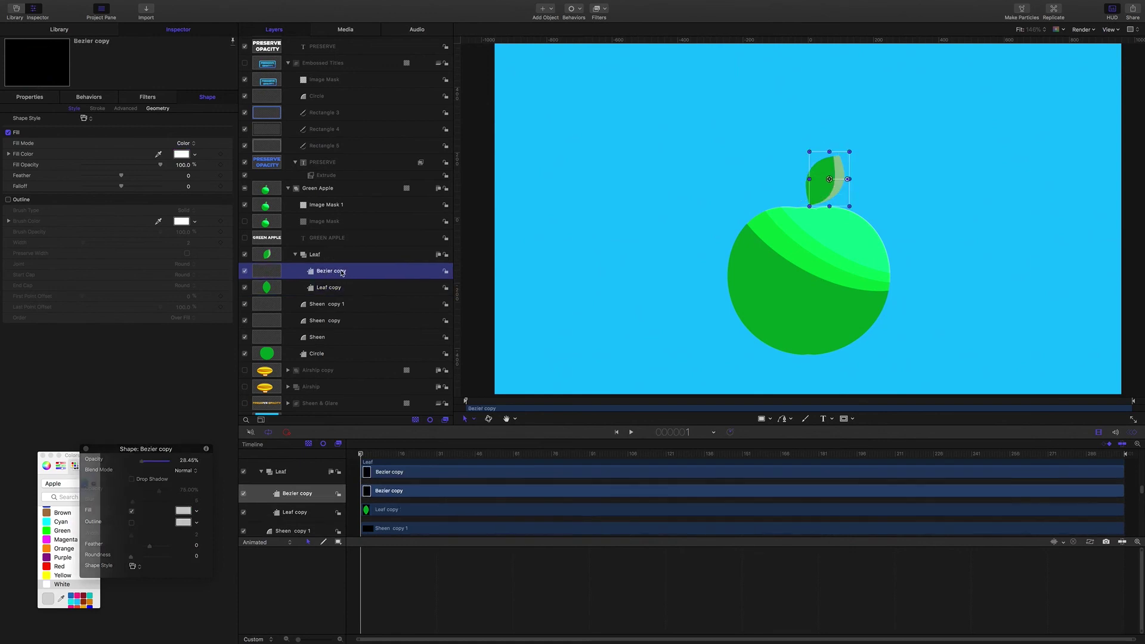
{"action": "left_click", "coordinate": [37, 97]}
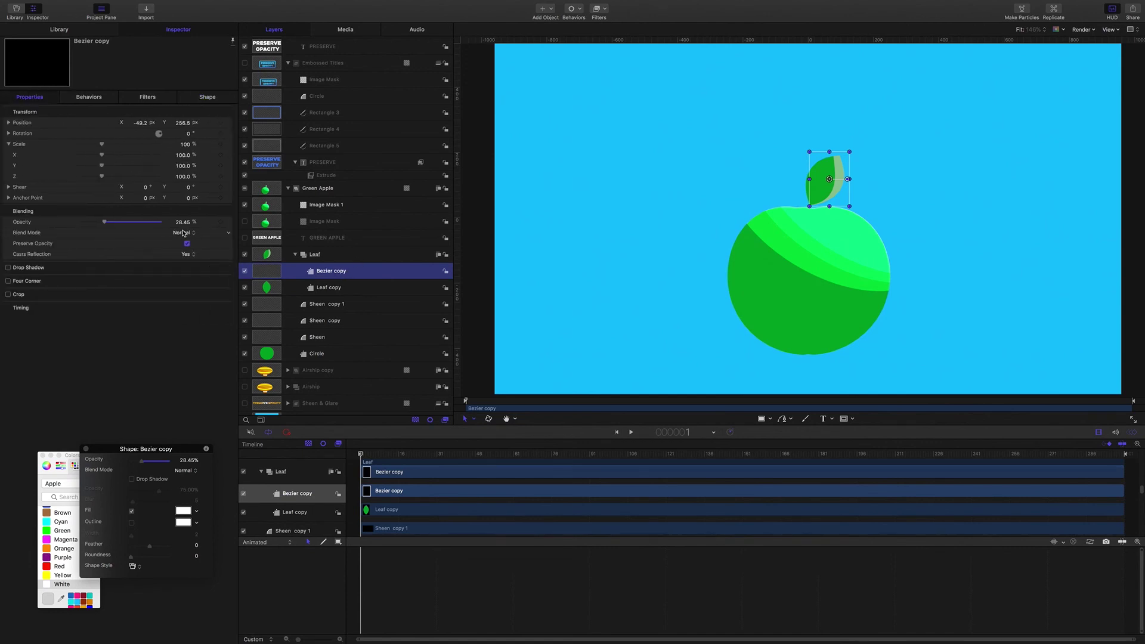
{"action": "mouse_move", "coordinate": [105, 223]}
{"action": "left_mouse_down"}
{"action": "mouse_move", "coordinate": [128, 225]}
{"action": "mouse_move", "coordinate": [113, 224]}
{"action": "left_mouse_up"}
{"action": "left_click", "coordinate": [186, 233]}
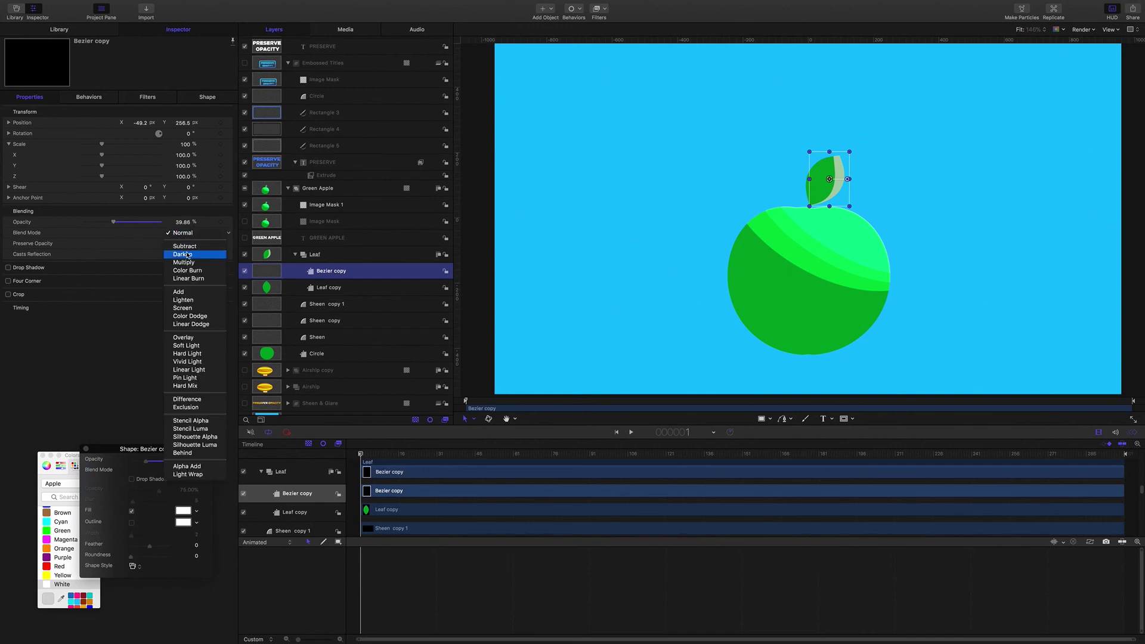
{"action": "left_click", "coordinate": [199, 346]}
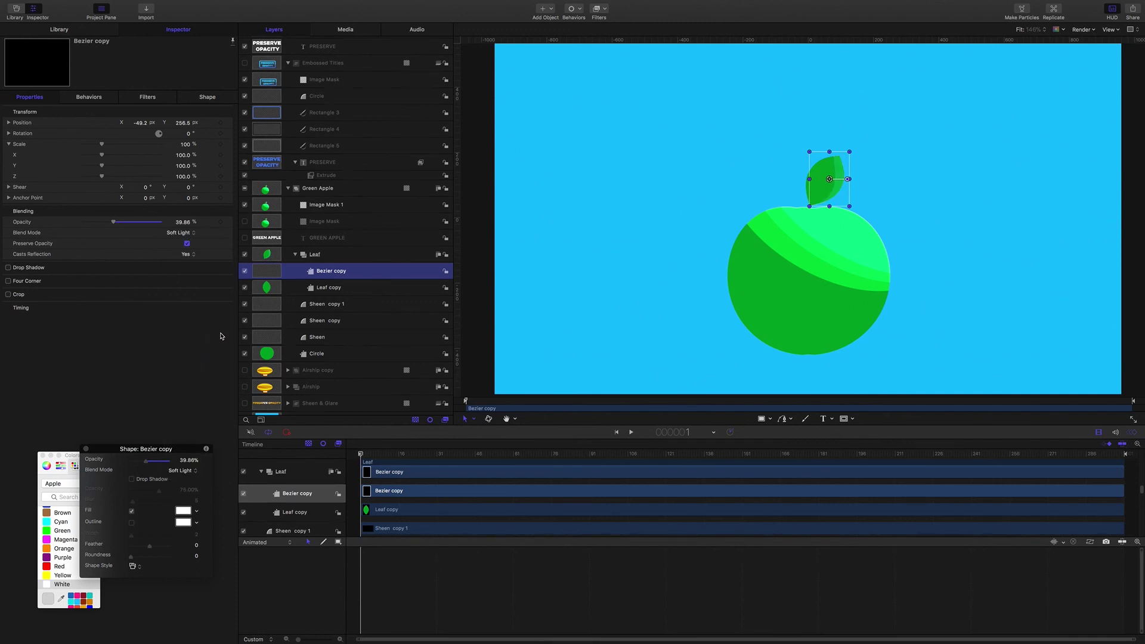
{"action": "left_click", "coordinate": [539, 297]}
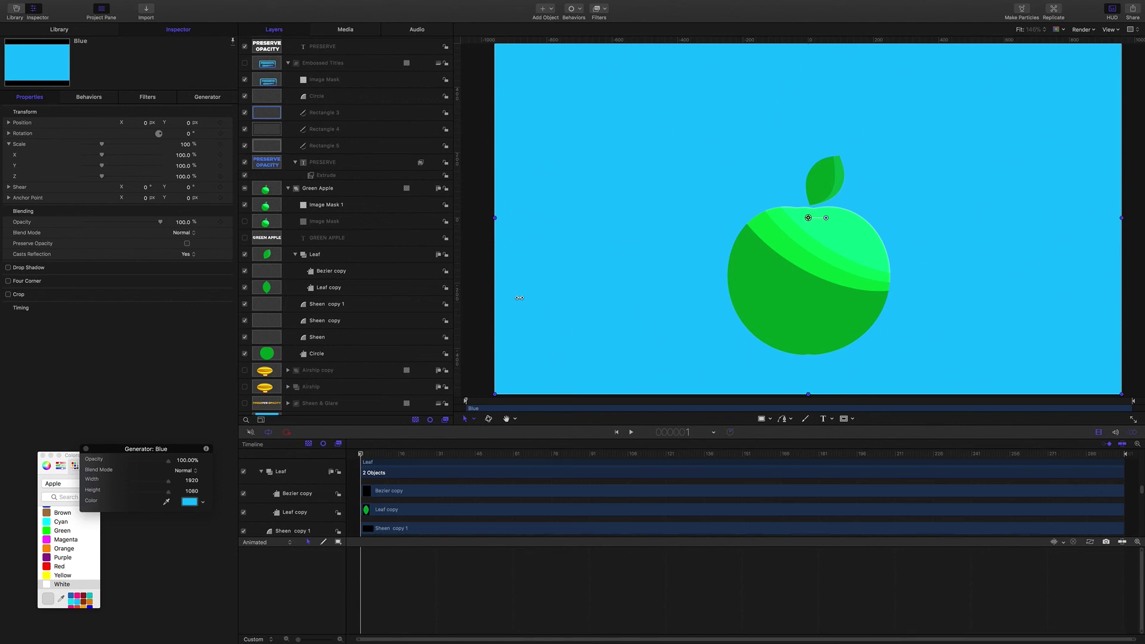
Collapse the Embossed Titles, Preserve Opacity and Green Apple groups, enable Grey background, hide Green Apple
{"action": "left_click", "coordinate": [288, 63]}
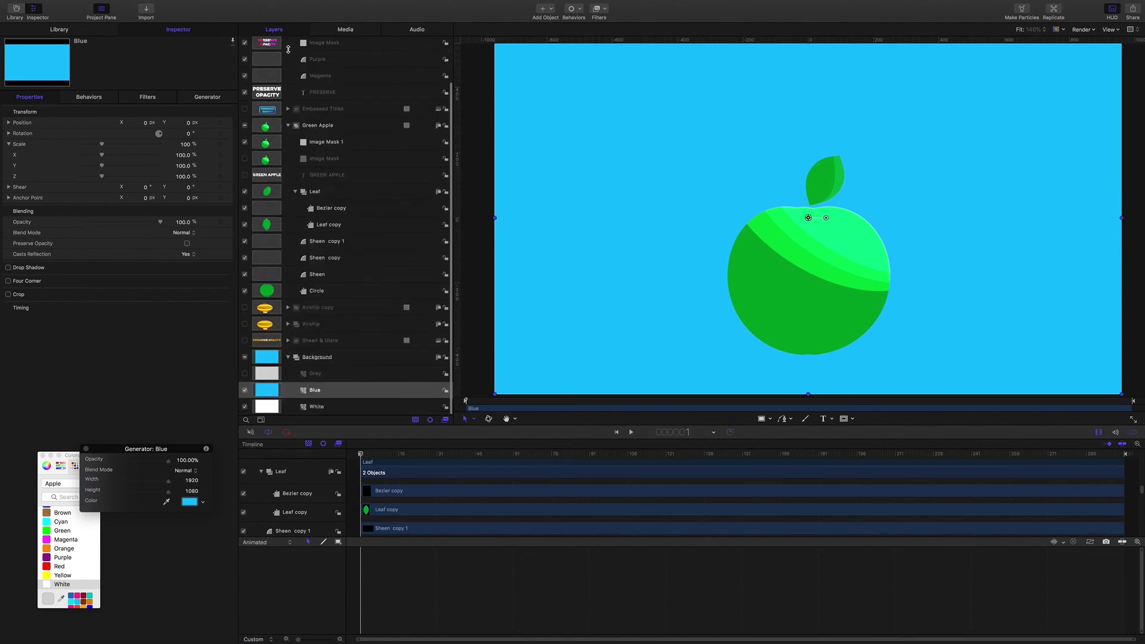
{"action": "scroll", "coordinate": [291, 58], "scroll_direction": "up", "scroll_amount": 2}
{"action": "left_click", "coordinate": [288, 57]}
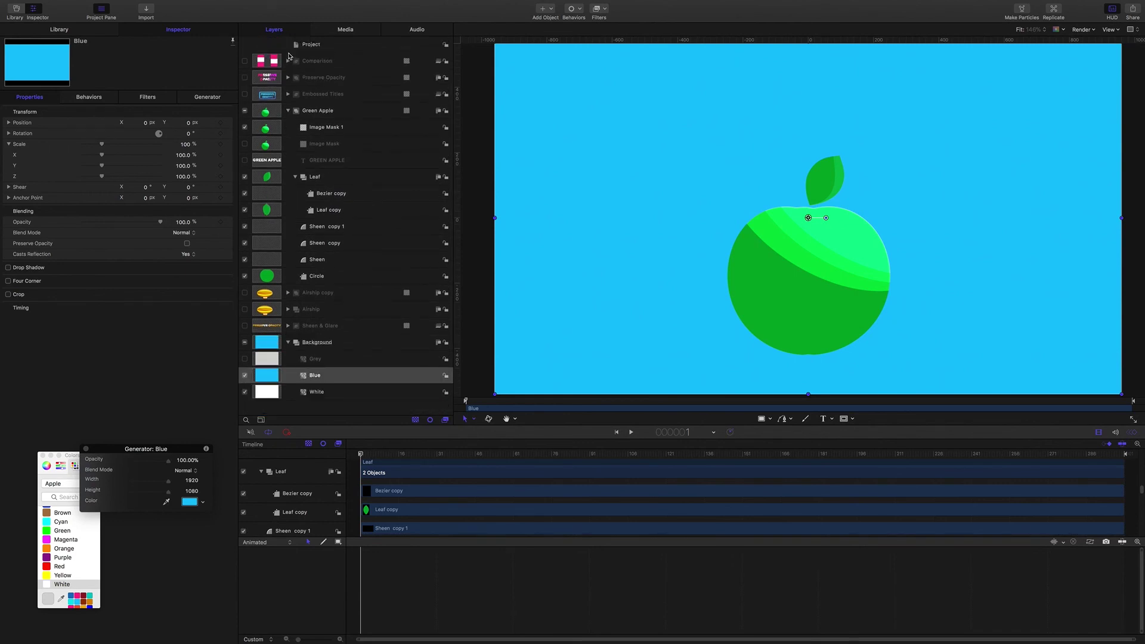
{"action": "left_click", "coordinate": [290, 111]}
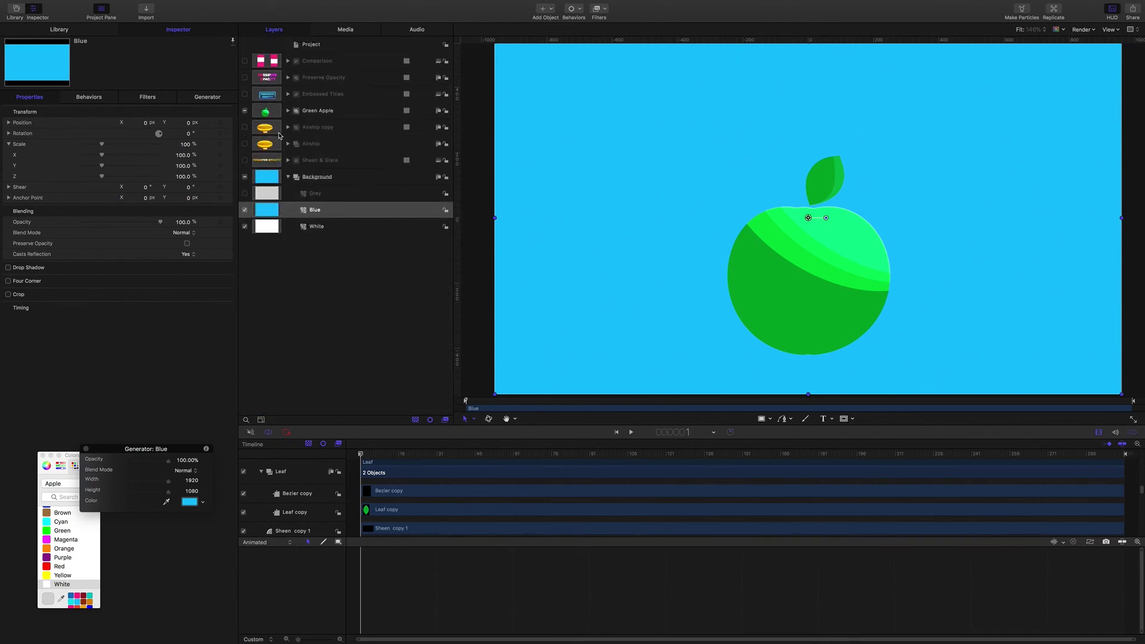
{"action": "left_click", "coordinate": [244, 193]}
{"action": "left_click", "coordinate": [245, 110]}
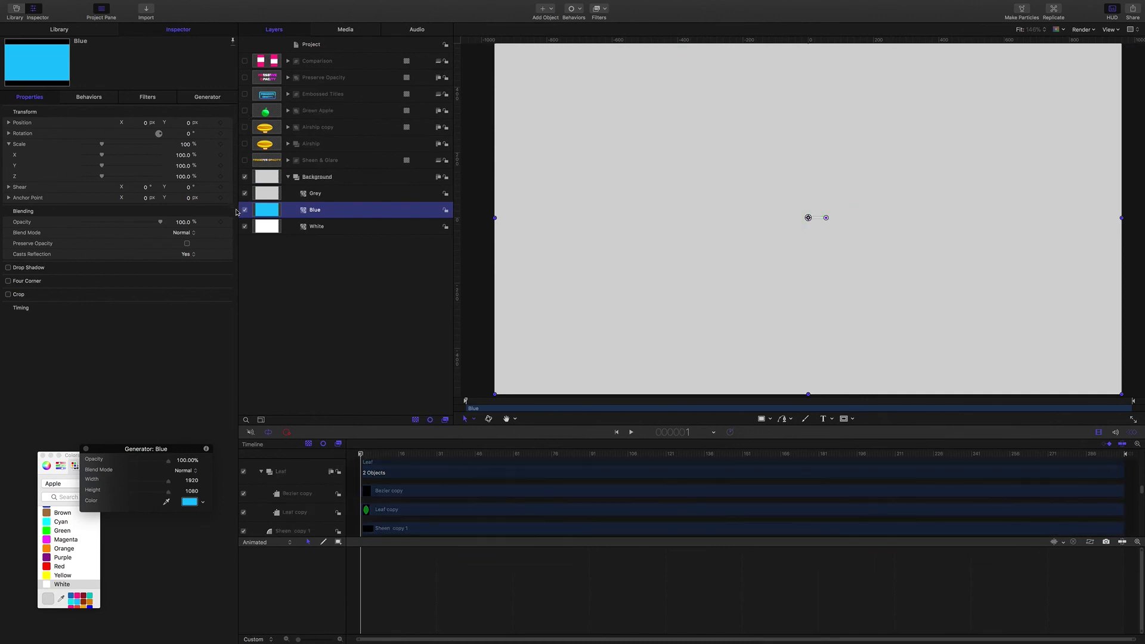
Show and expand the Sheen & Glare group, then reveal Light 1's filter
{"action": "left_click", "coordinate": [245, 159]}
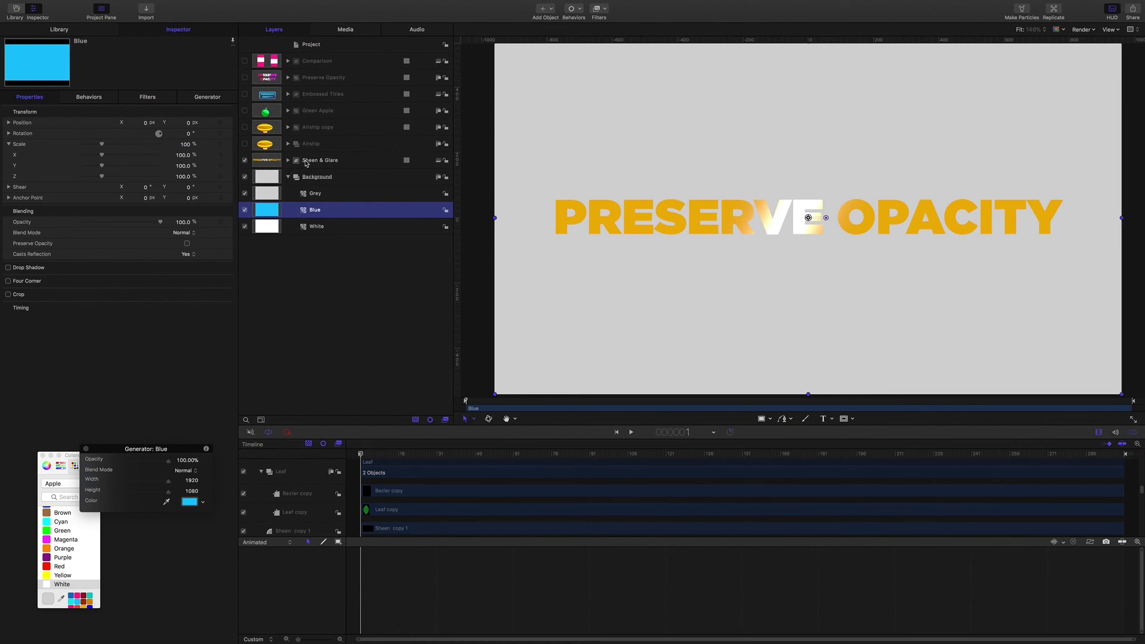
{"action": "left_click", "coordinate": [287, 160]}
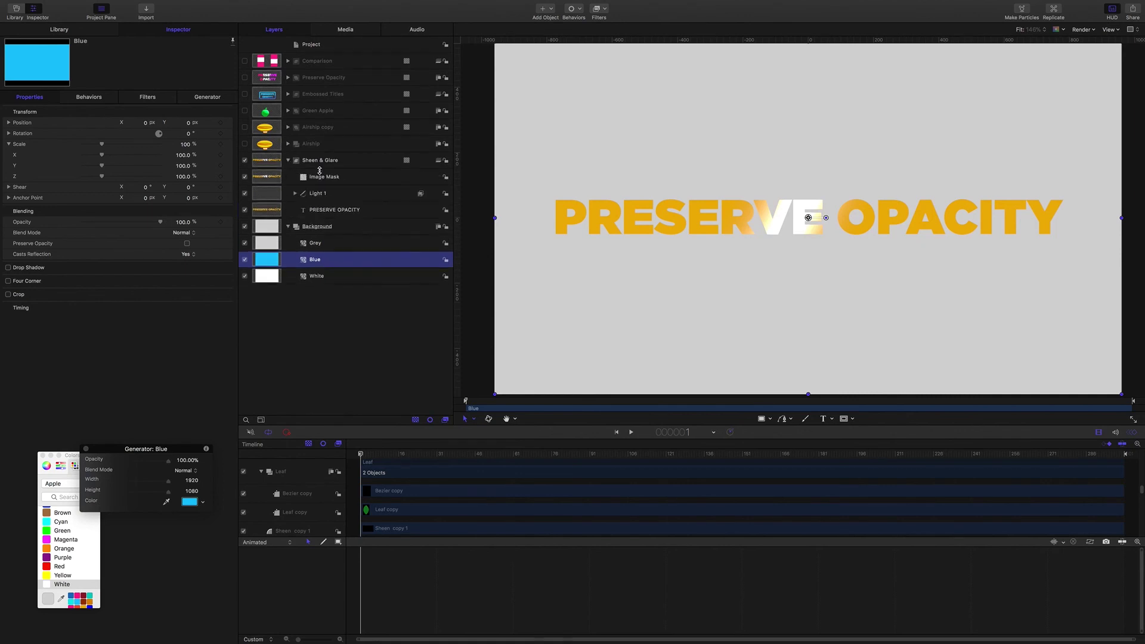
{"action": "left_click", "coordinate": [321, 160]}
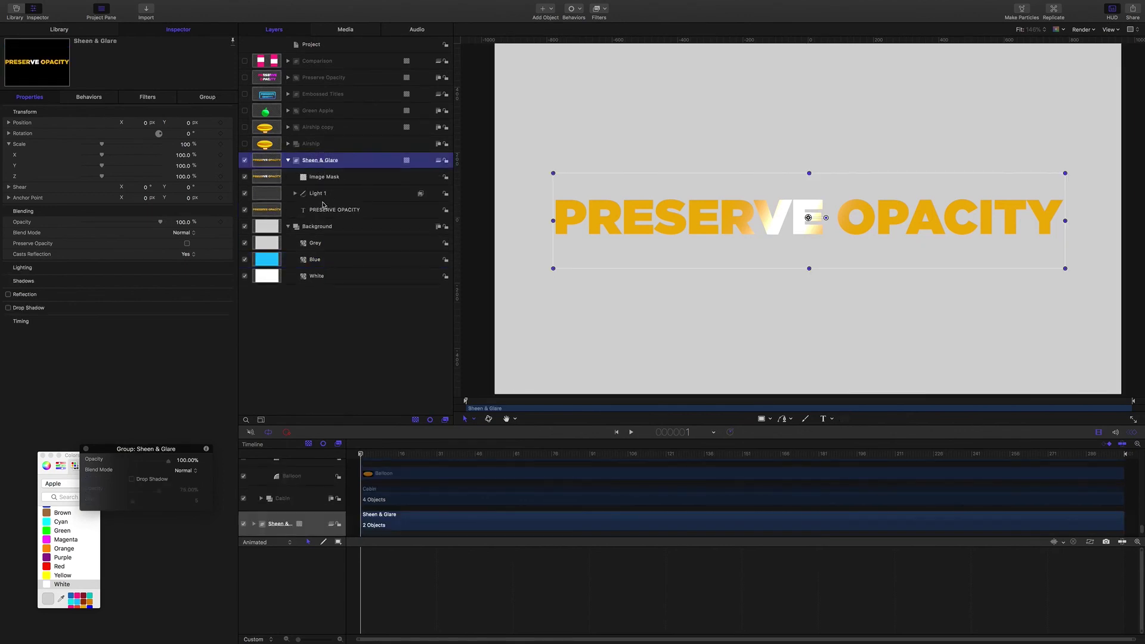
{"action": "left_click", "coordinate": [329, 210]}
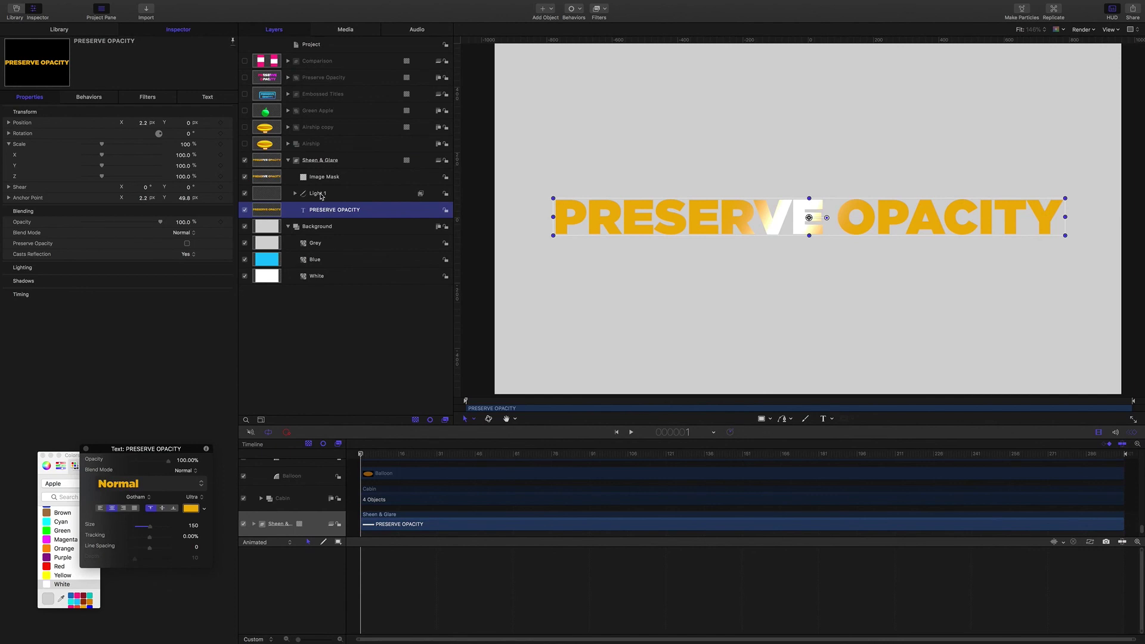
{"action": "left_click", "coordinate": [320, 194]}
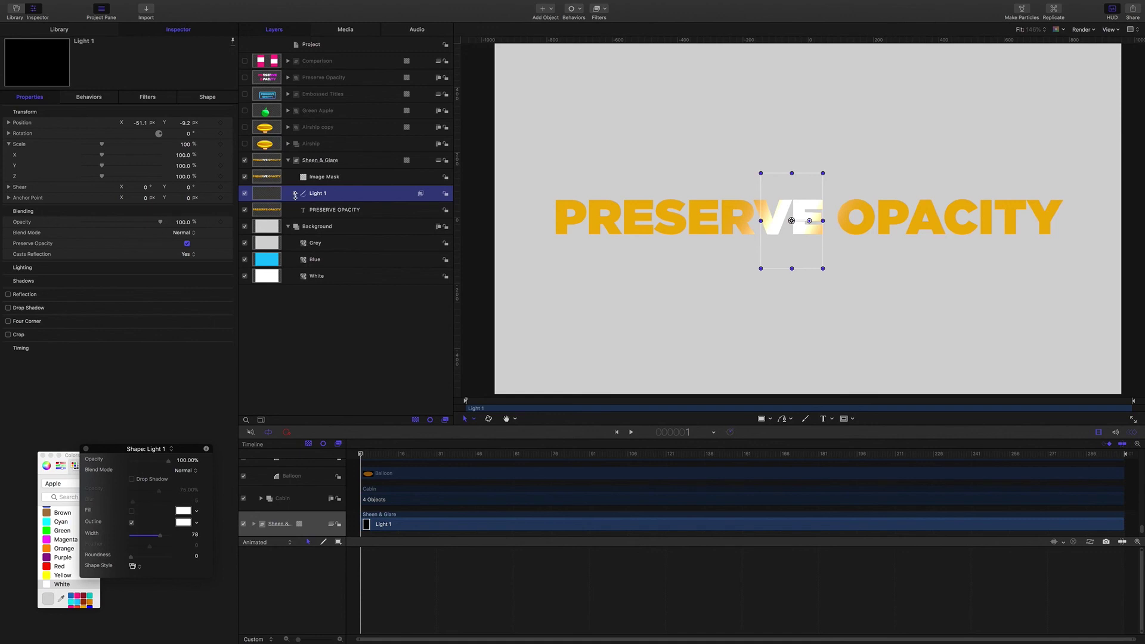
{"action": "left_click", "coordinate": [295, 195]}
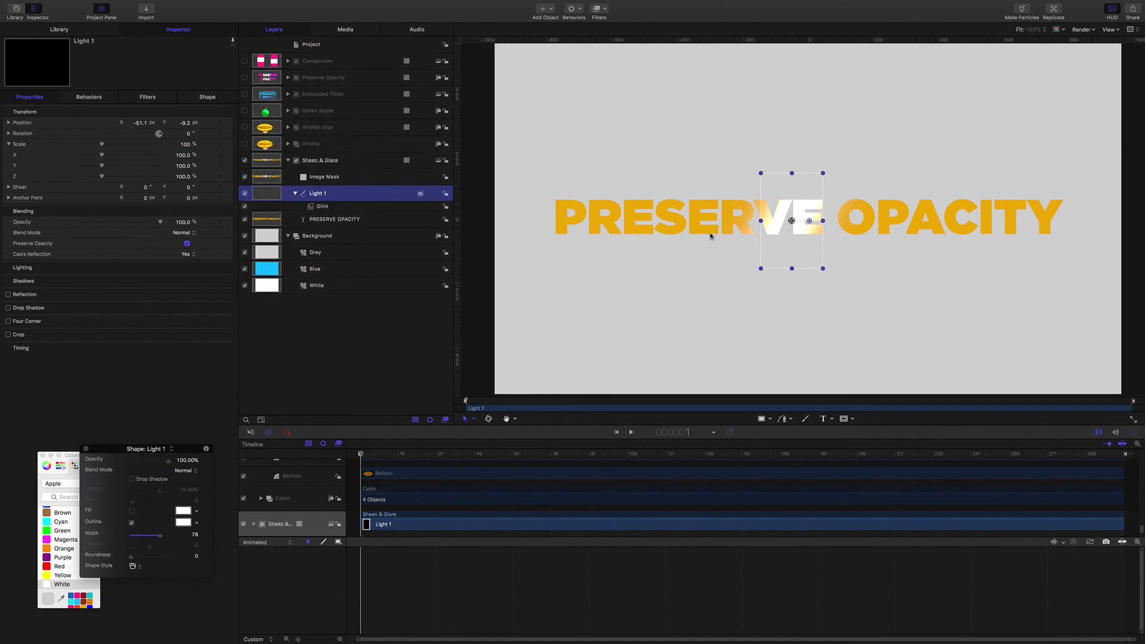
Toggle the Image Mask off and on to compare the Glint, then collapse Light 1
{"action": "left_click", "coordinate": [768, 419]}
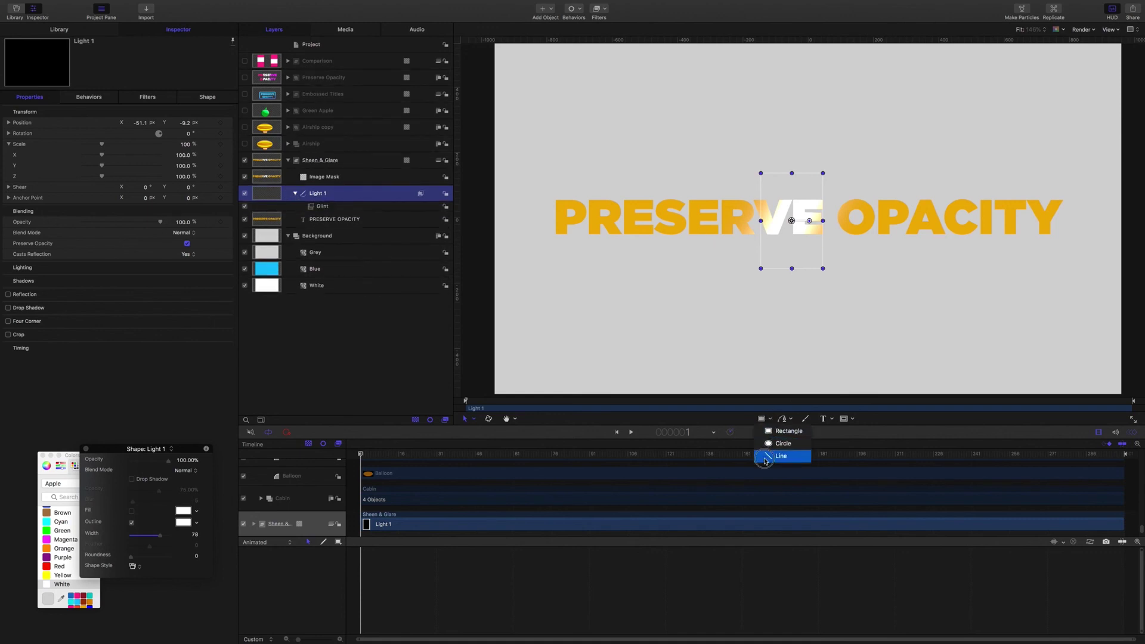
{"action": "left_click", "coordinate": [773, 277]}
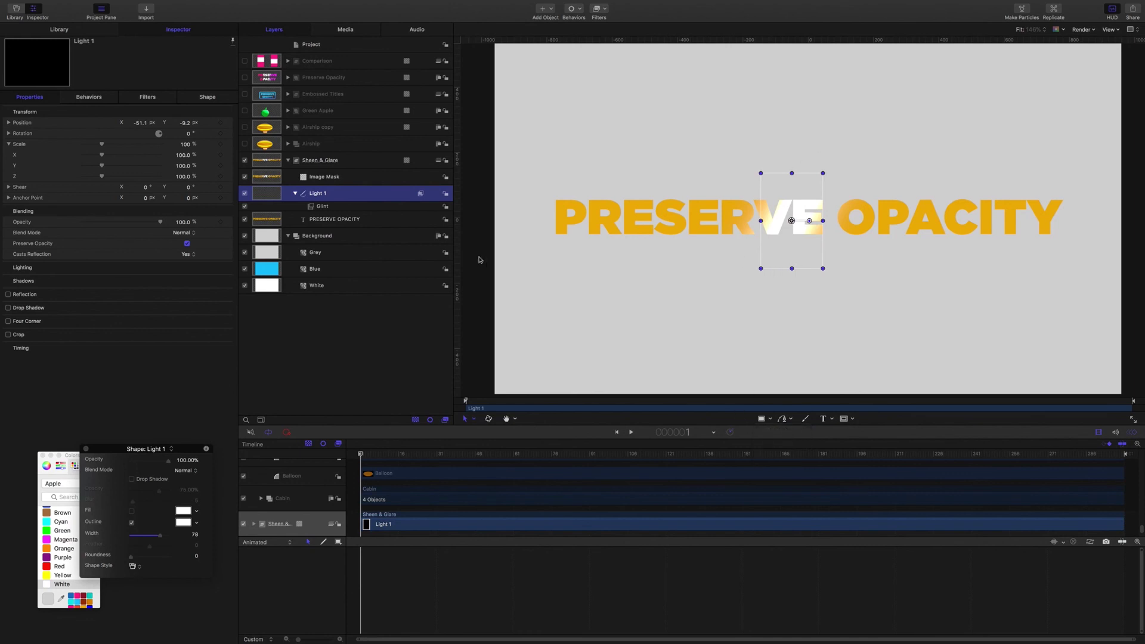
{"action": "left_click", "coordinate": [244, 176]}
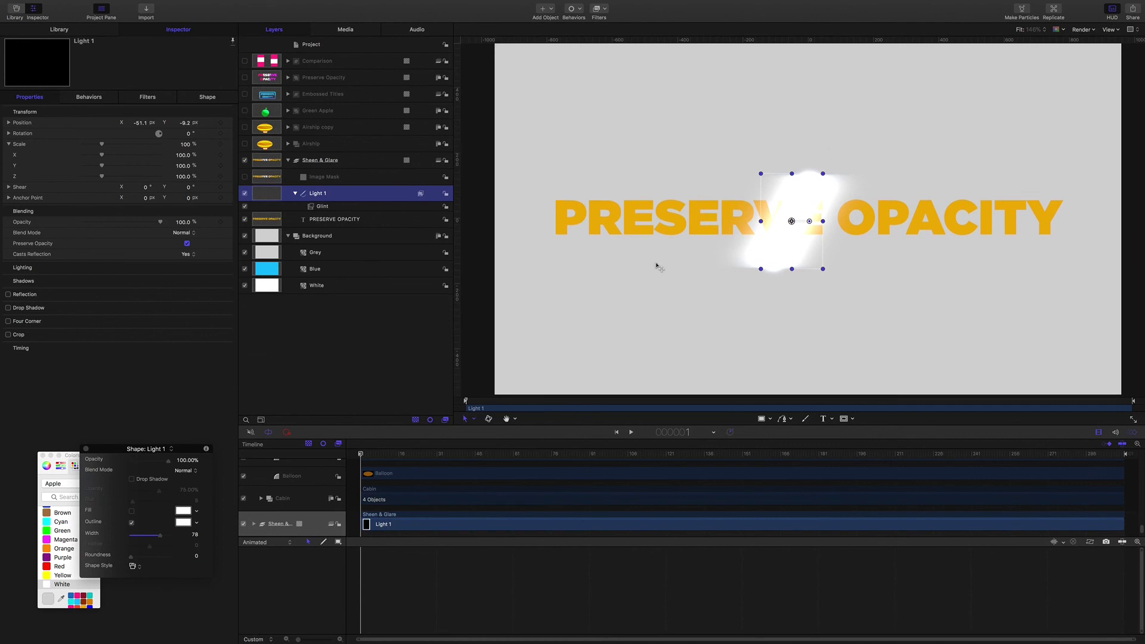
{"action": "left_click", "coordinate": [322, 206]}
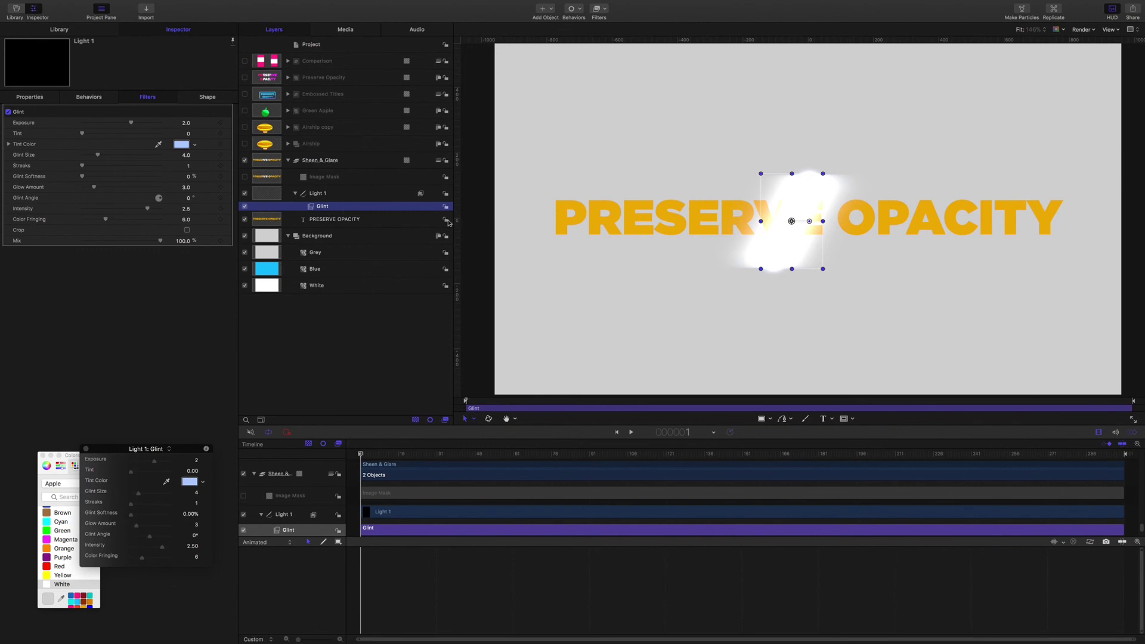
{"action": "left_click", "coordinate": [245, 177]}
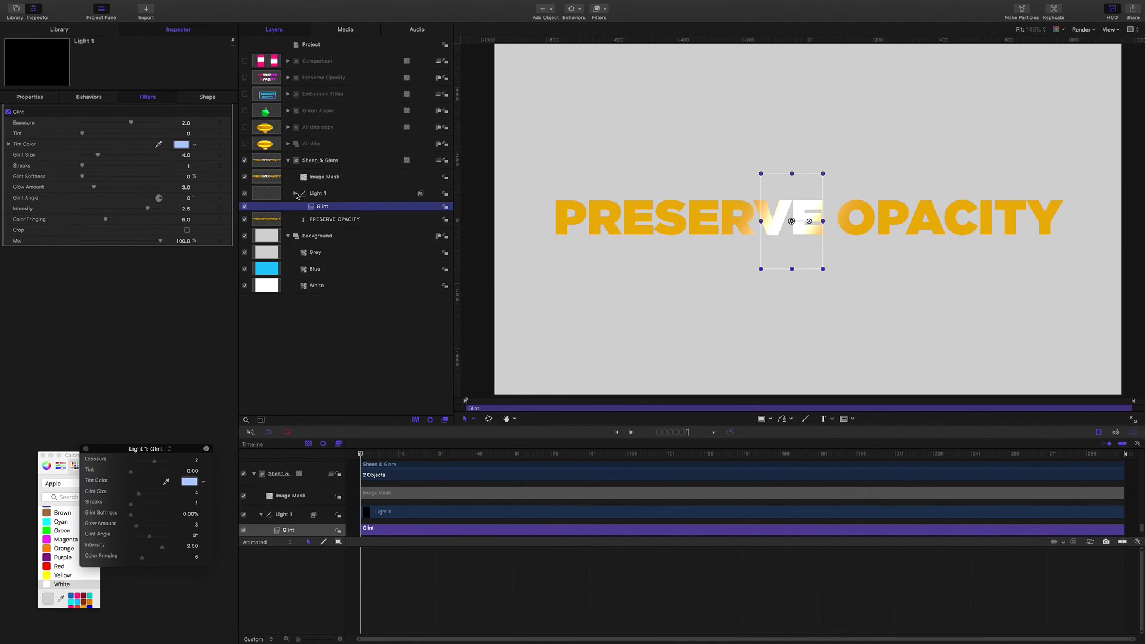
{"action": "left_click", "coordinate": [296, 194]}
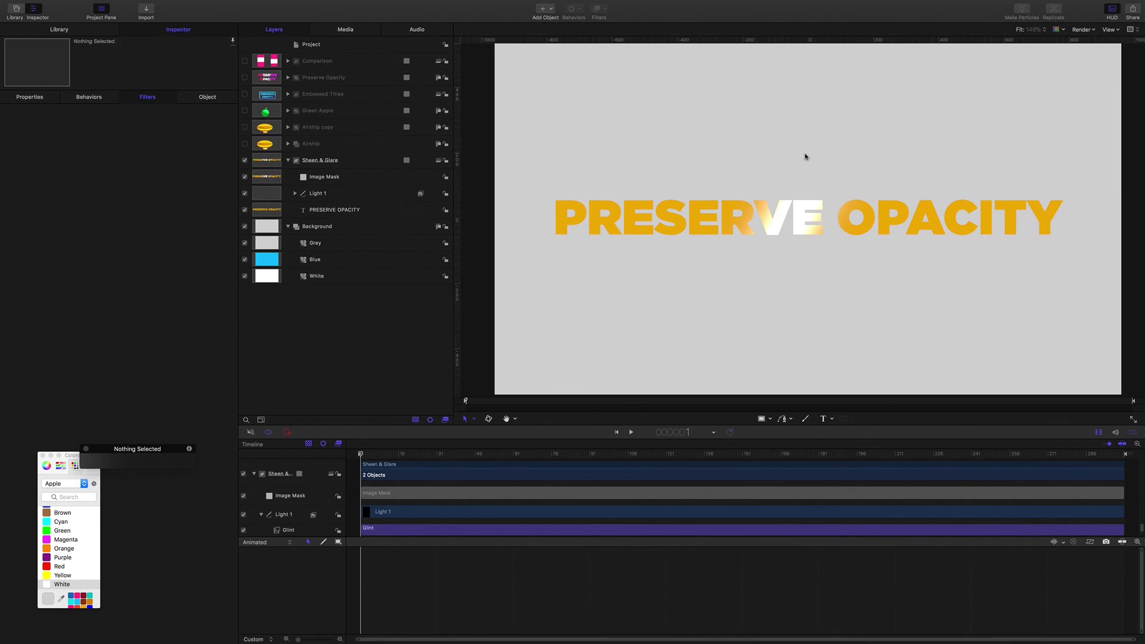
Place Light 1 off the title's left side and set a starting position keyframe, timecode display on
{"action": "left_click", "coordinate": [318, 195]}
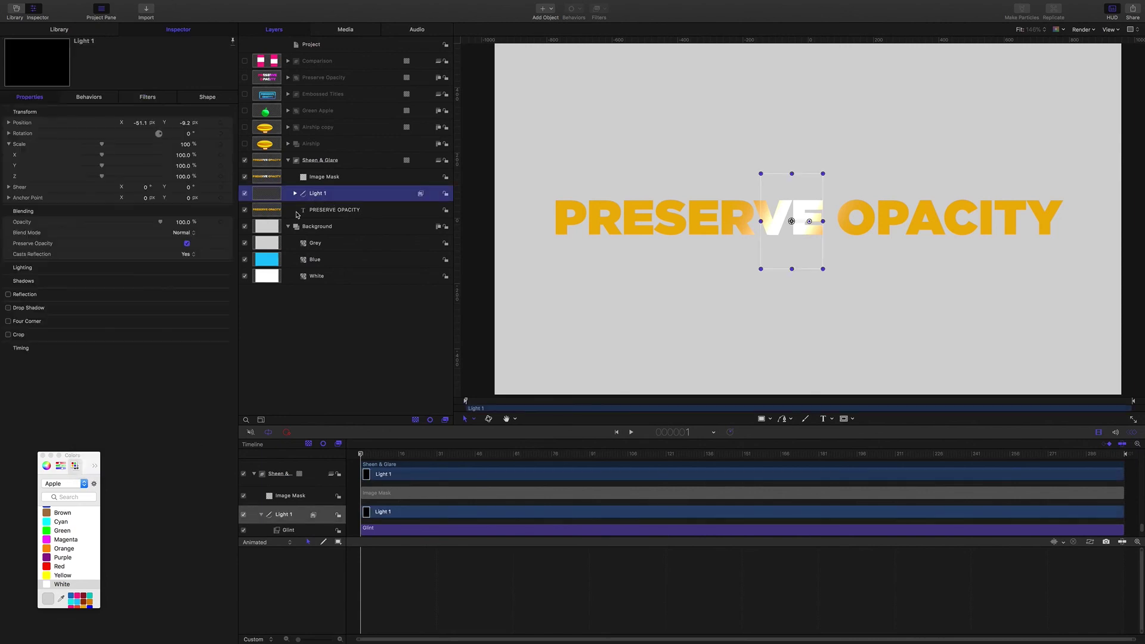
{"action": "left_click_drag", "start_coordinate": [144, 124], "coordinate": [53, 124]}
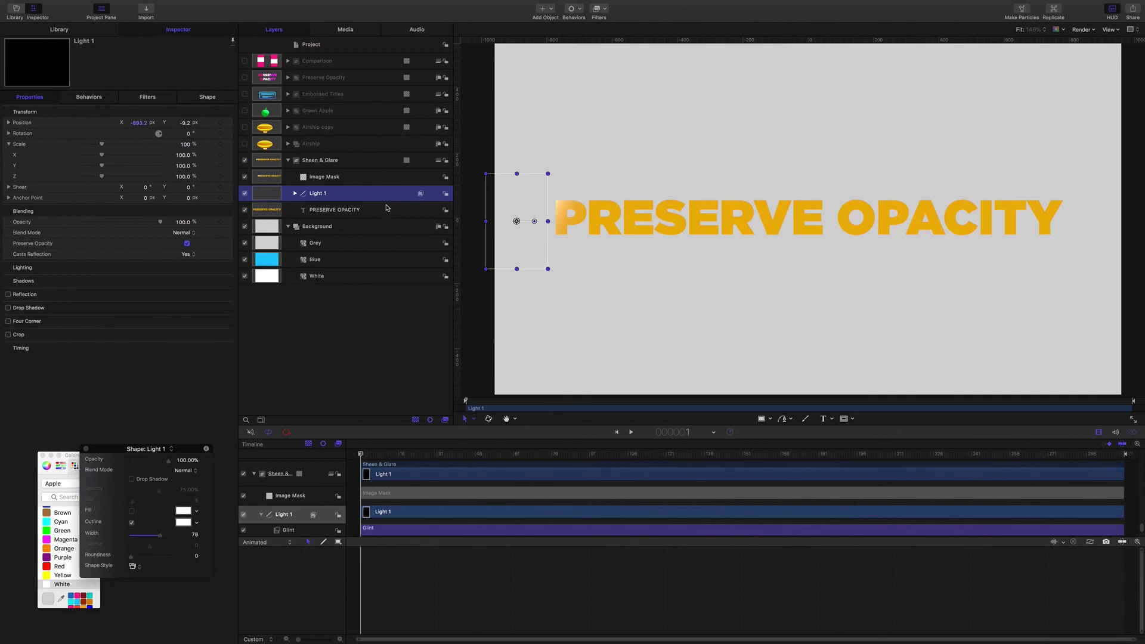
{"action": "left_click", "coordinate": [713, 432]}
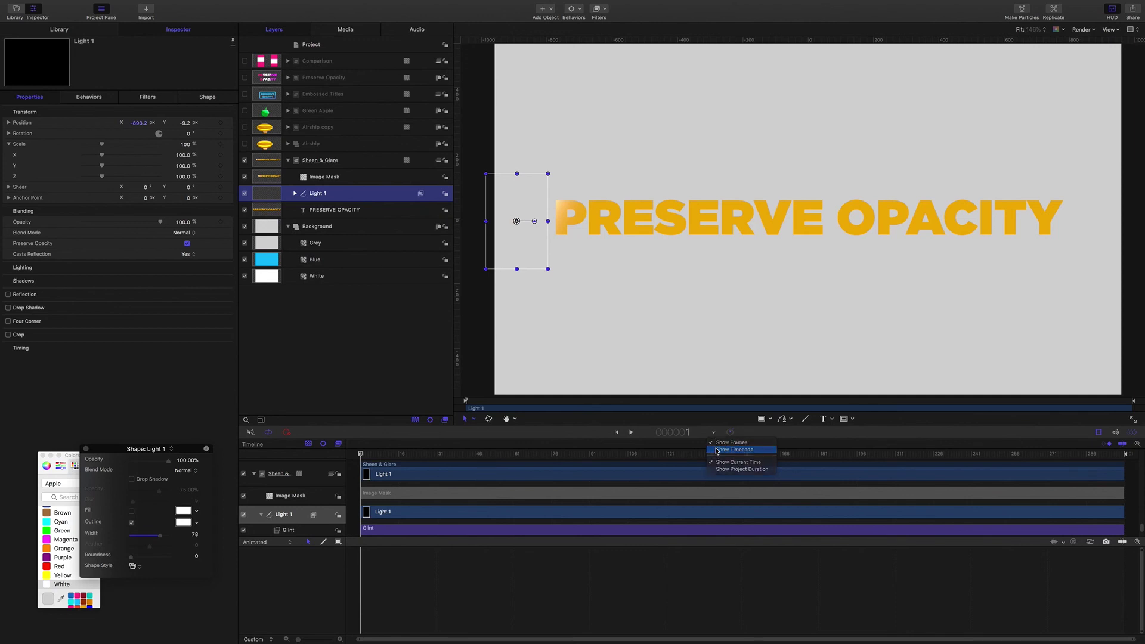
{"action": "left_click", "coordinate": [730, 450]}
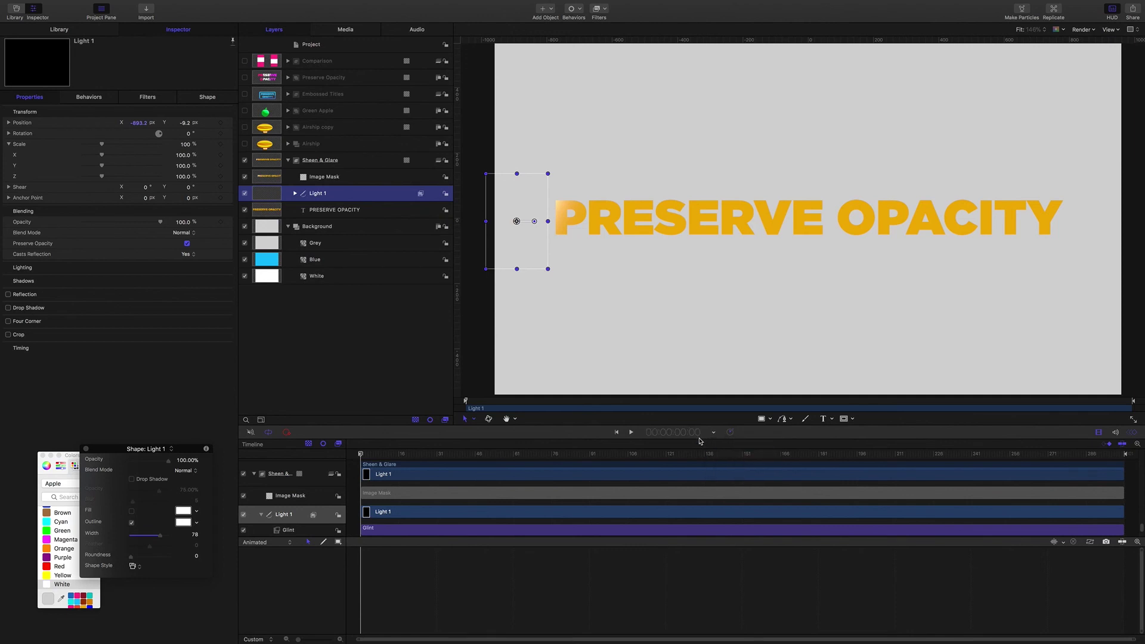
{"action": "left_click", "coordinate": [221, 123]}
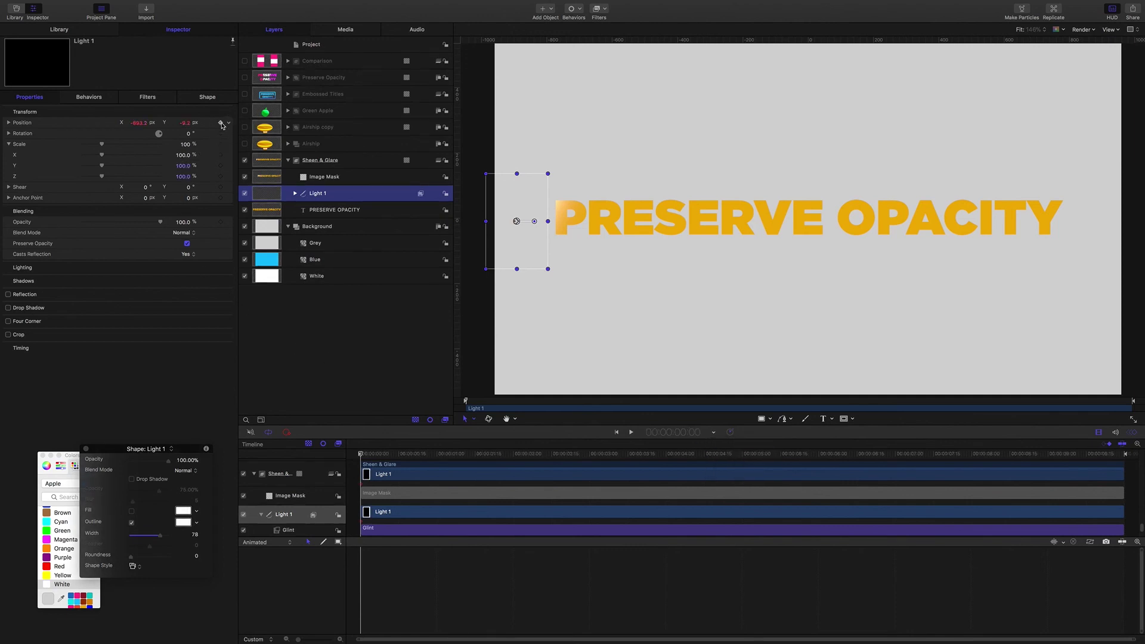
At two seconds (200), move Light 1 past the title's right end
{"action": "left_click", "coordinate": [694, 433]}
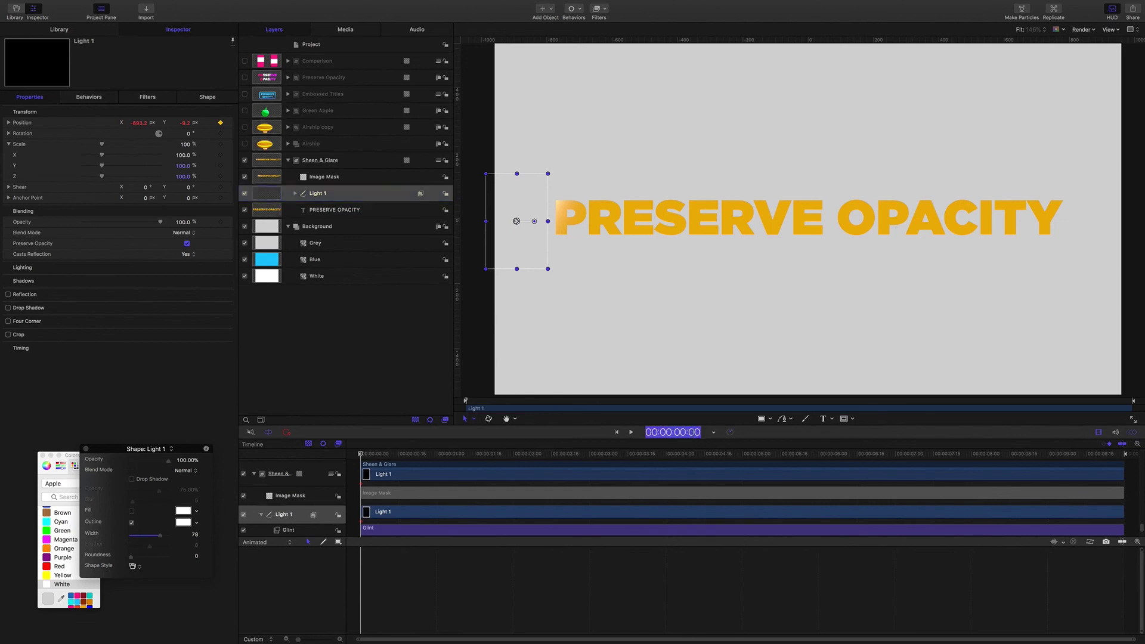
{"action": "type", "text": "200"}
{"action": "key", "text": "Return"}
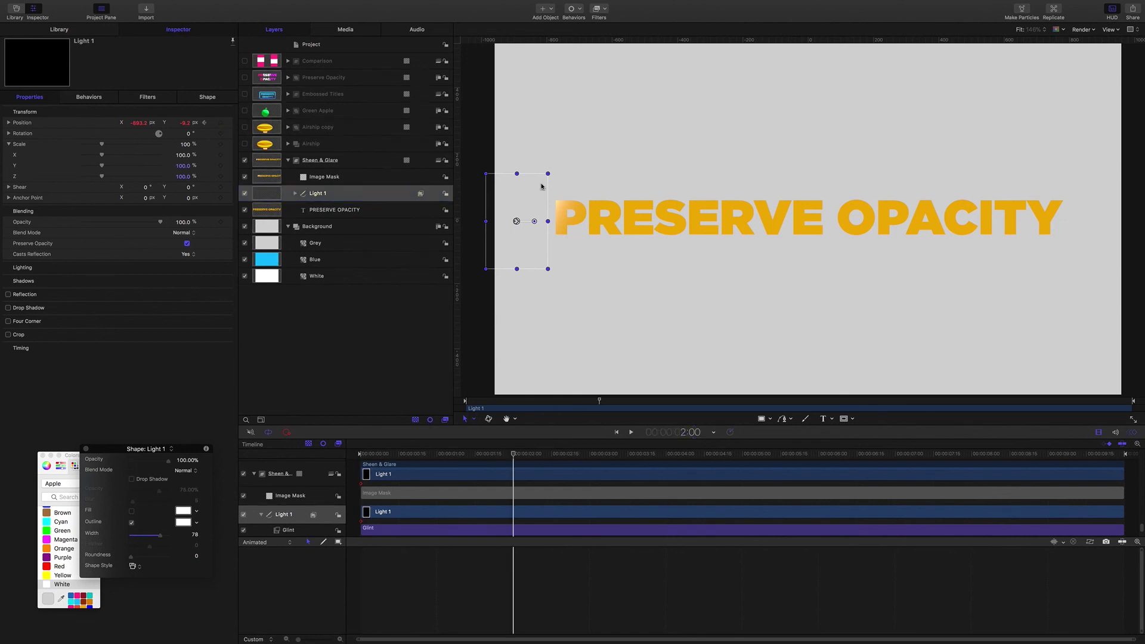
{"action": "left_click_drag", "start_coordinate": [137, 123], "coordinate": [241, 123]}
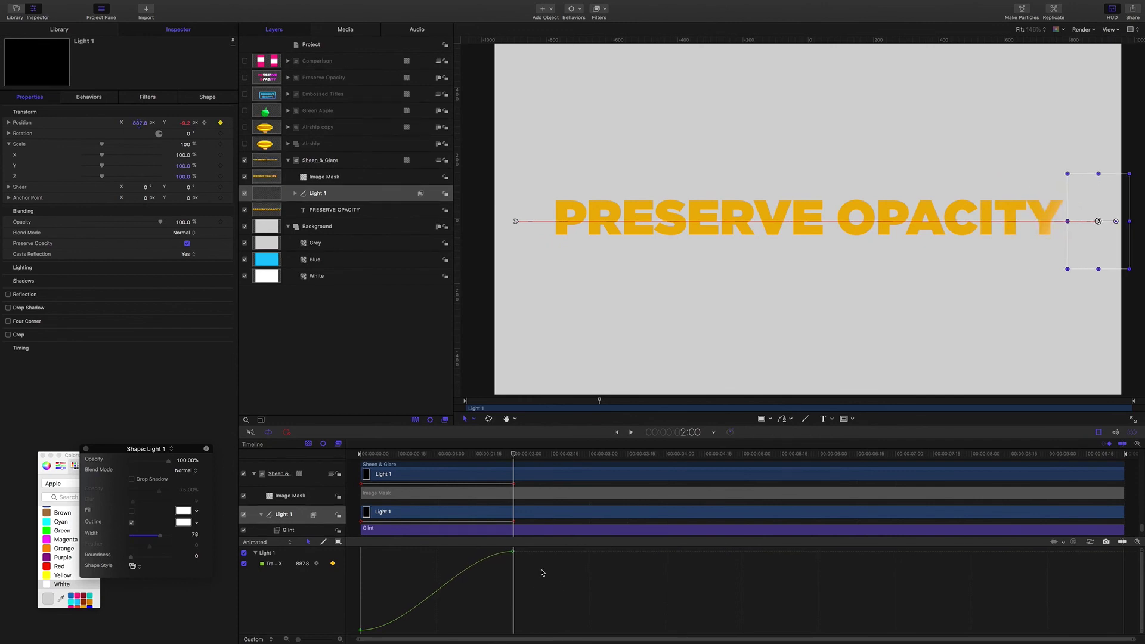
Make the end keyframe's interpolation Linear and scrub back to frame 18
{"action": "right_click", "coordinate": [513, 554]}
{"action": "mouse_move", "coordinate": [555, 613]}
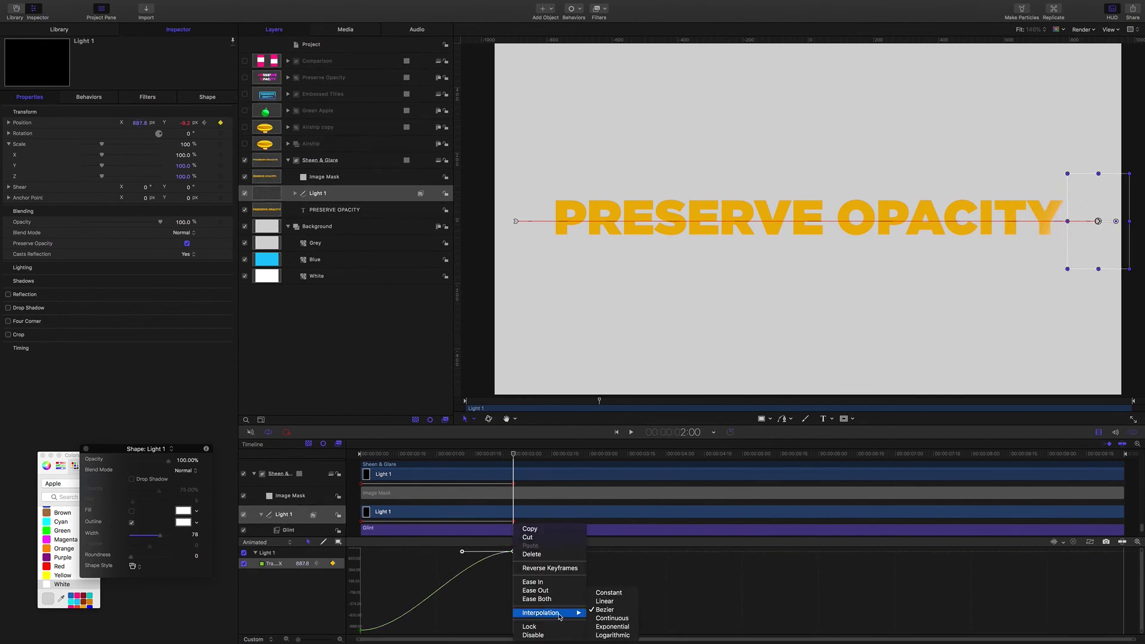
{"action": "left_click", "coordinate": [604, 601]}
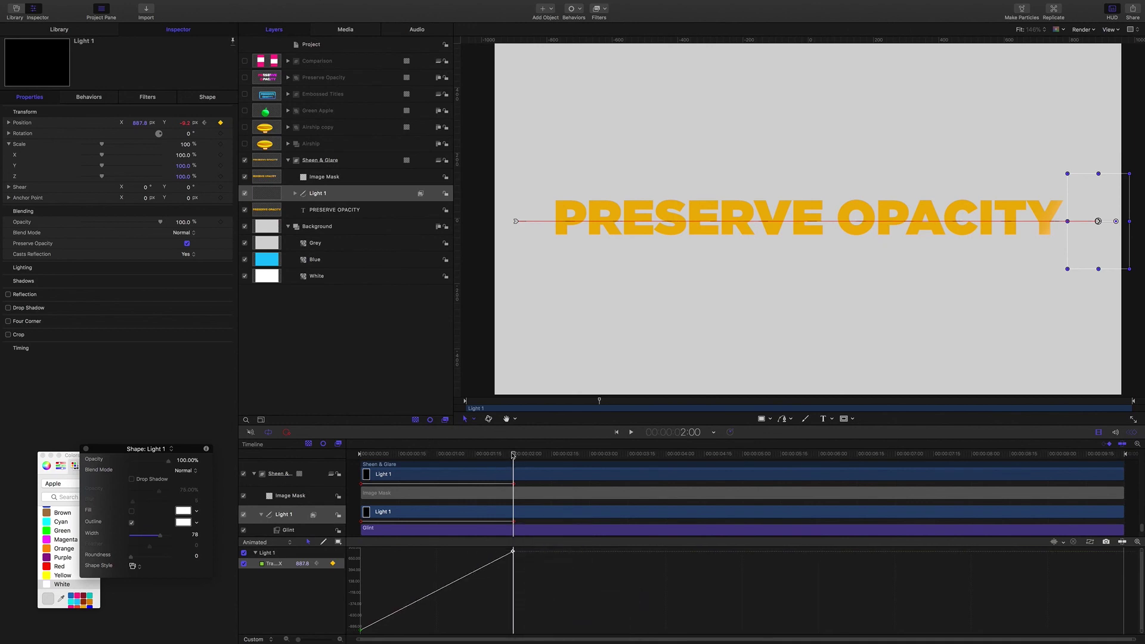
{"action": "left_click_drag", "start_coordinate": [513, 454], "coordinate": [406, 455]}
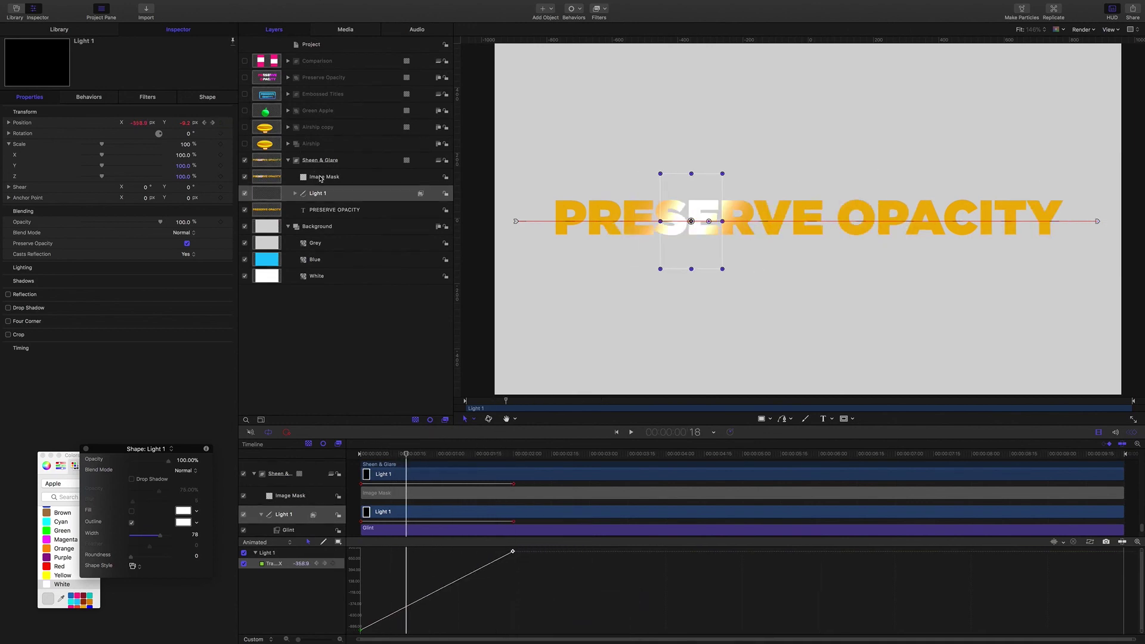
Duplicate Light 1, rename it 'thin 1', and thin its outline width, entering 20
{"action": "key", "text": "super+d"}
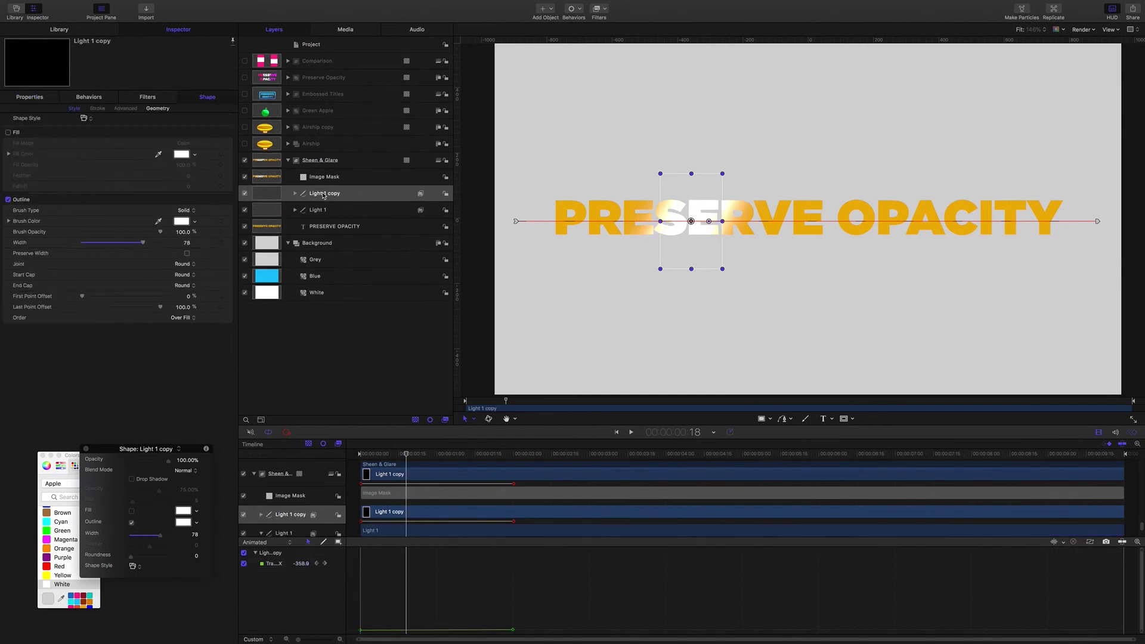
{"action": "double_click", "coordinate": [322, 193]}
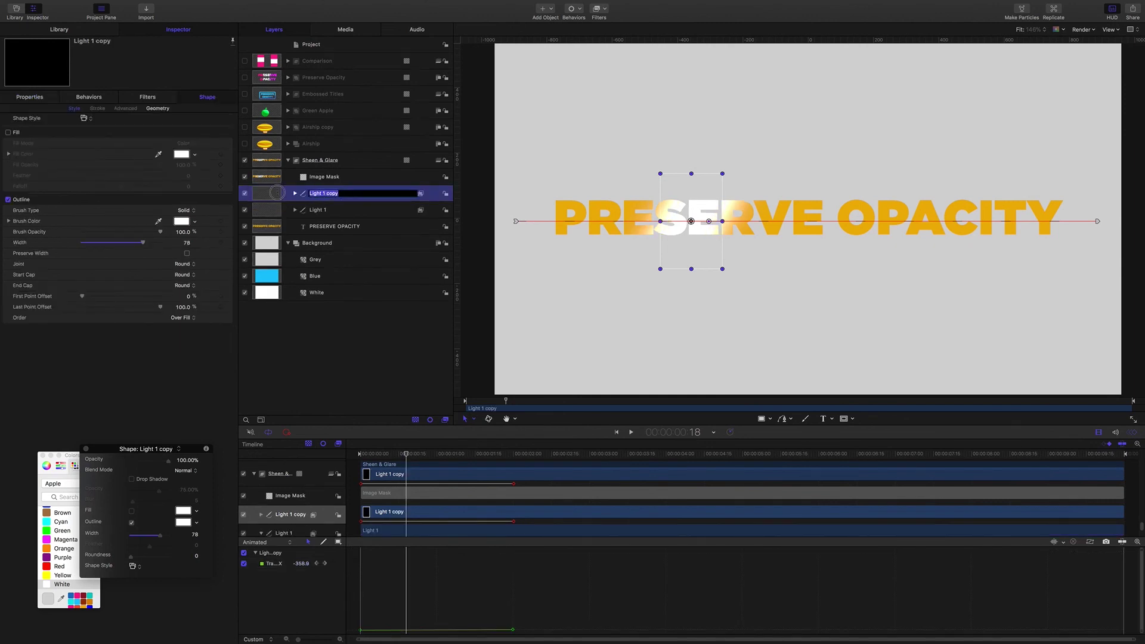
{"action": "type", "text": "thin 1"}
{"action": "key", "text": "Return"}
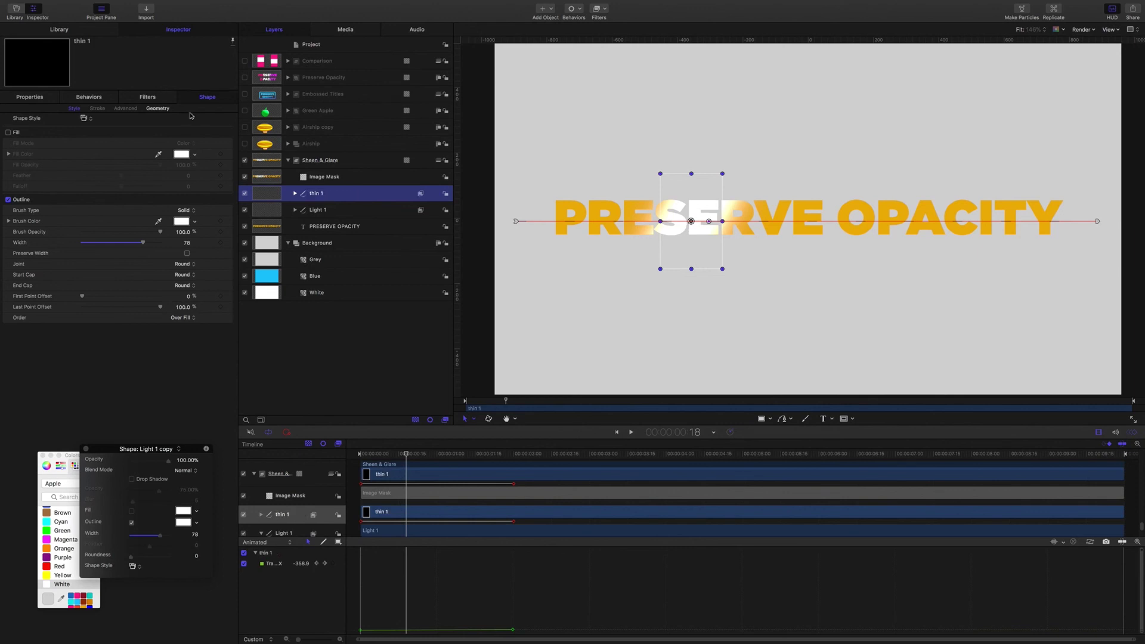
{"action": "left_click_drag", "start_coordinate": [186, 246], "coordinate": [143, 246]}
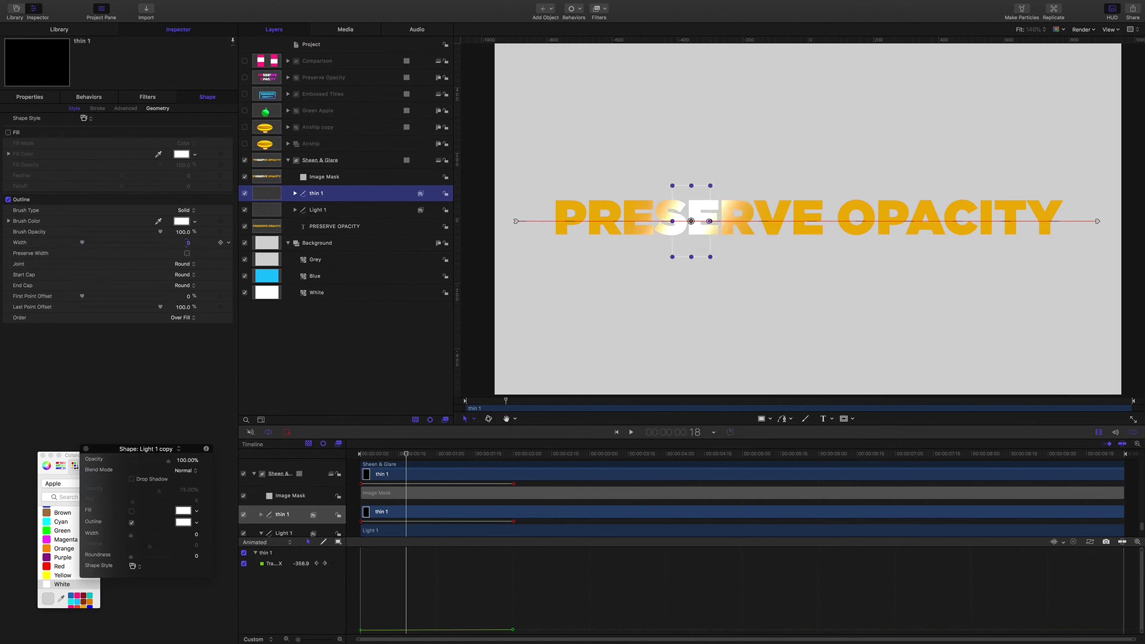
{"action": "type", "text": "20"}
{"action": "key", "text": "Return"}
Trim thin 1 to start at the current frame and move its end keyframe earlier
{"action": "mouse_move", "coordinate": [406, 455]}
{"action": "left_mouse_down"}
{"action": "mouse_move", "coordinate": [322, 456]}
{"action": "mouse_move", "coordinate": [404, 467]}
{"action": "left_mouse_up"}
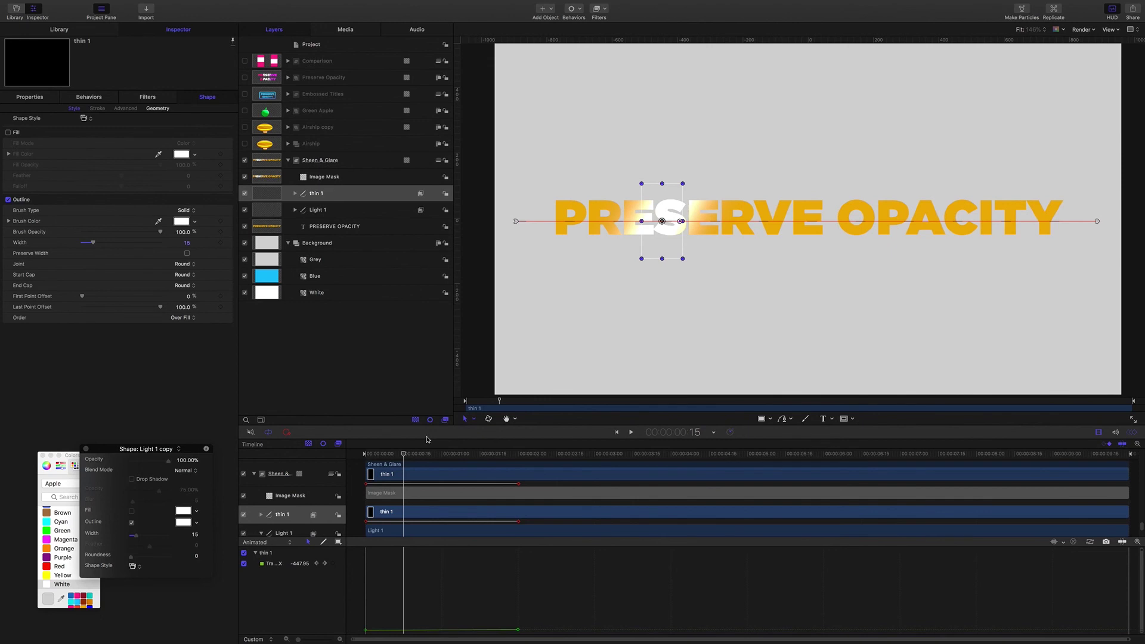
{"action": "key", "text": "shift+bracketleft"}
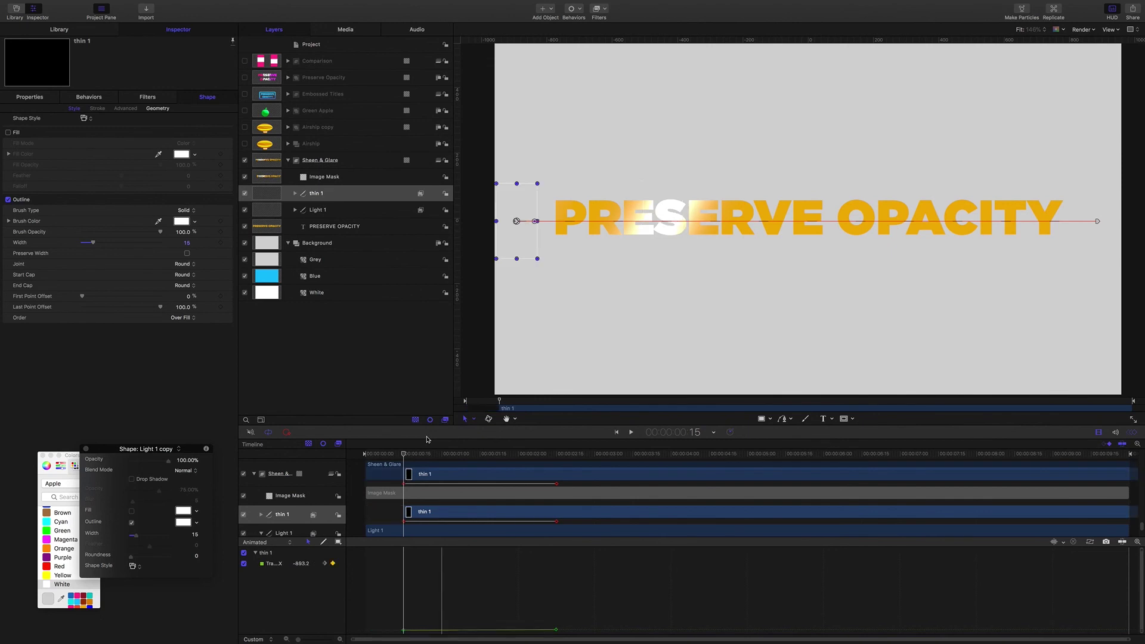
{"action": "left_click_drag", "start_coordinate": [401, 458], "coordinate": [433, 458]}
{"action": "left_click_drag", "start_coordinate": [451, 460], "coordinate": [479, 462]}
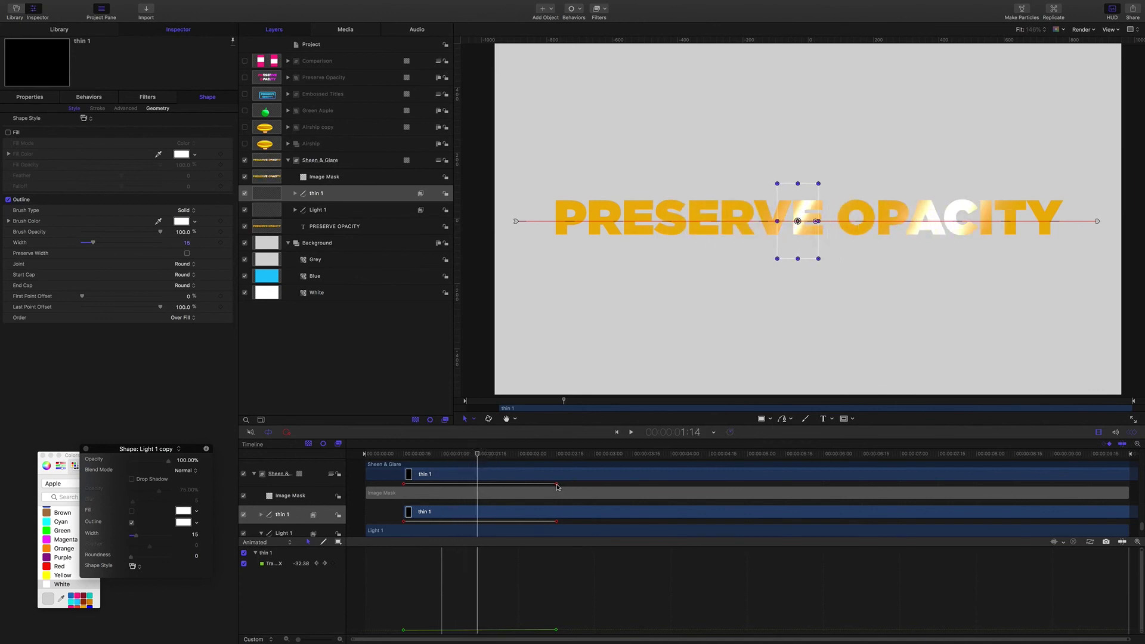
{"action": "left_click_drag", "start_coordinate": [556, 484], "coordinate": [482, 481]}
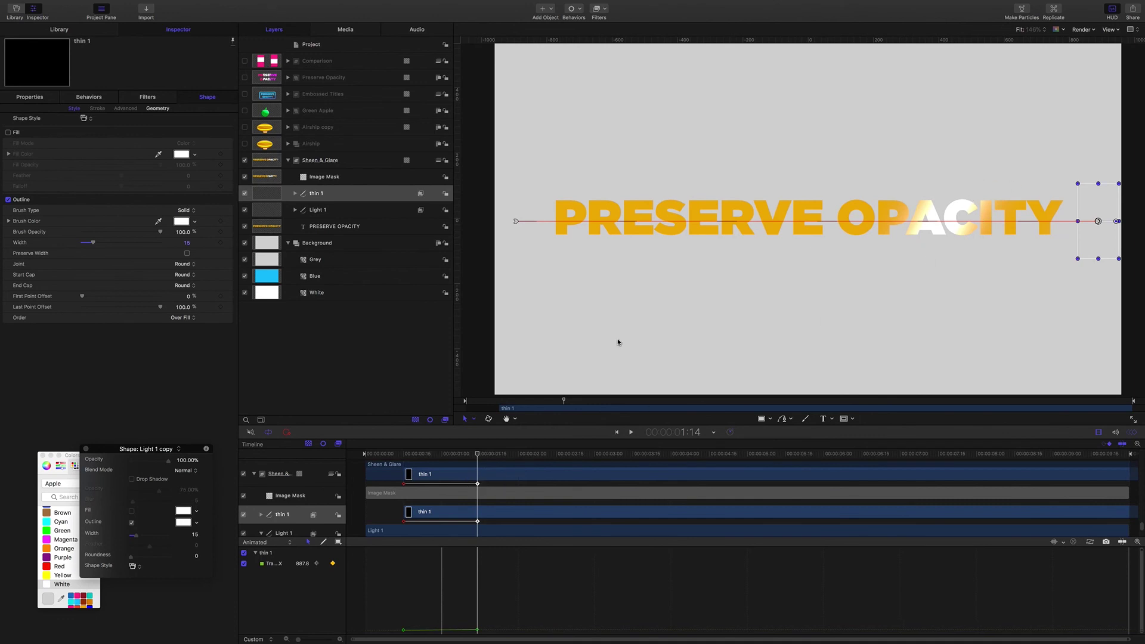
{"action": "left_click_drag", "start_coordinate": [481, 461], "coordinate": [435, 456]}
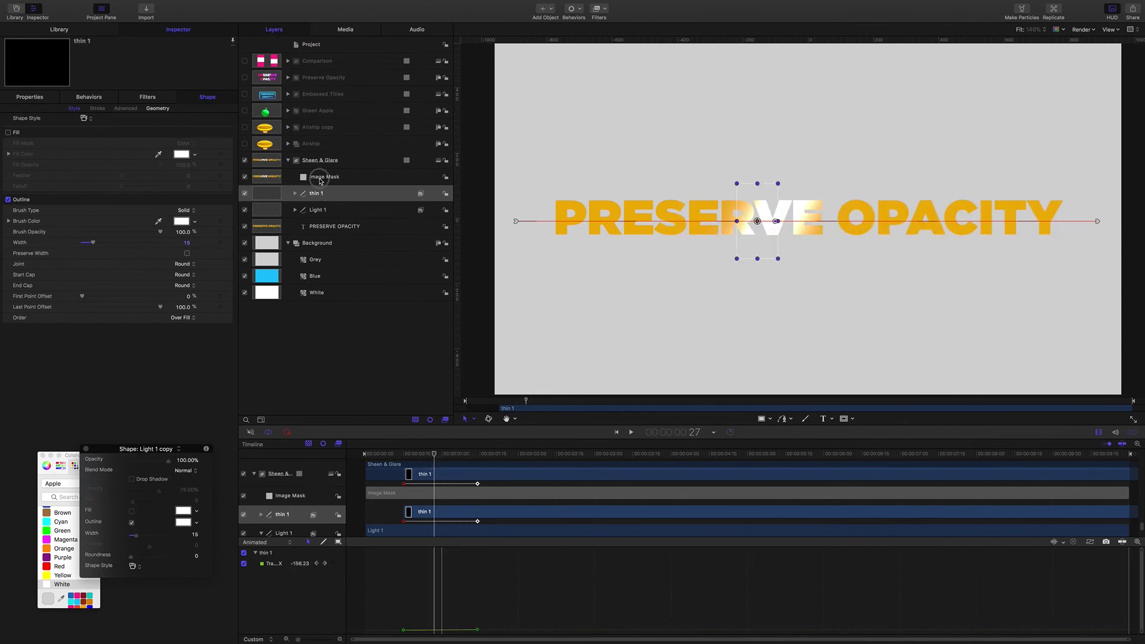
Duplicate thin 1 and trim the copy to start at a slightly later frame
{"action": "left_click", "coordinate": [320, 179]}
{"action": "left_click", "coordinate": [318, 193]}
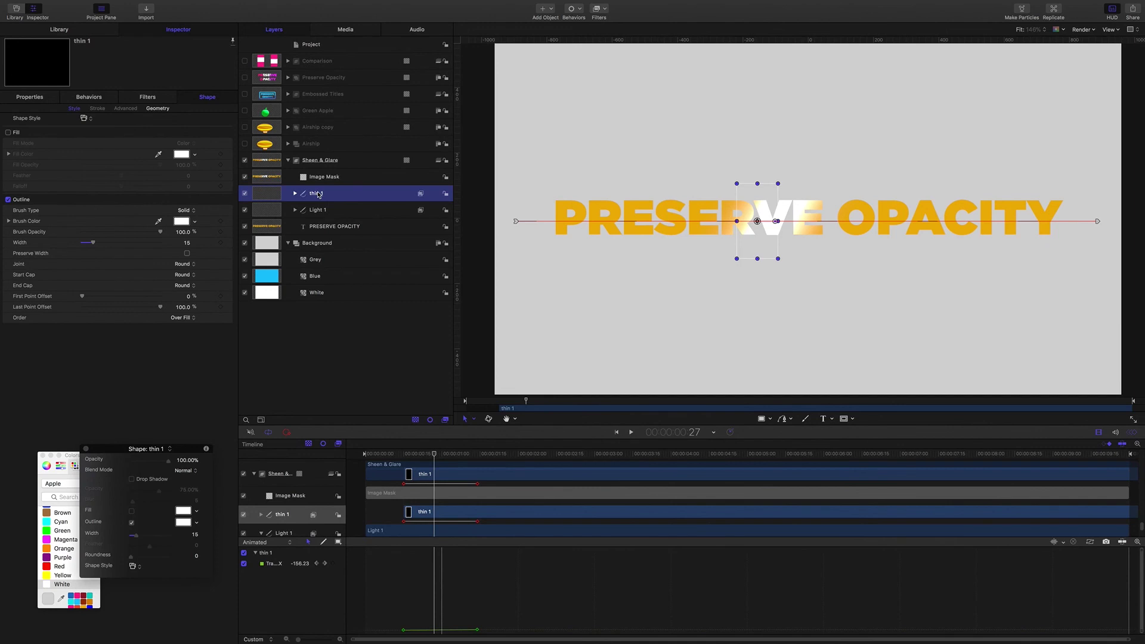
{"action": "key", "text": "super+d"}
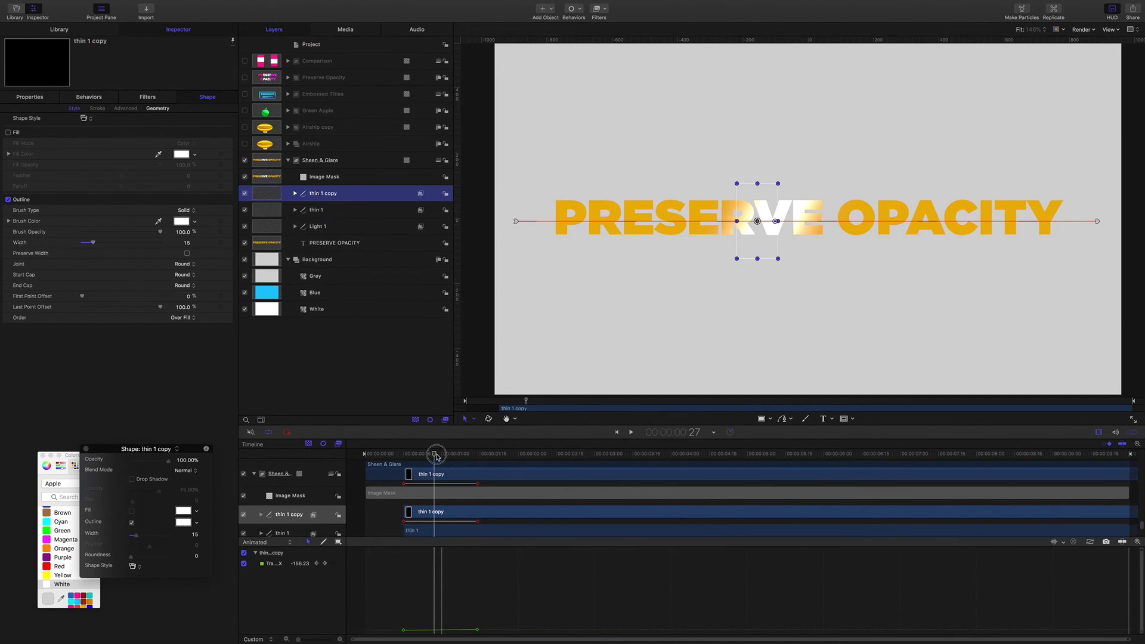
{"action": "mouse_move", "coordinate": [434, 454]}
{"action": "left_mouse_down"}
{"action": "mouse_move", "coordinate": [352, 456]}
{"action": "mouse_move", "coordinate": [430, 459]}
{"action": "left_mouse_up"}
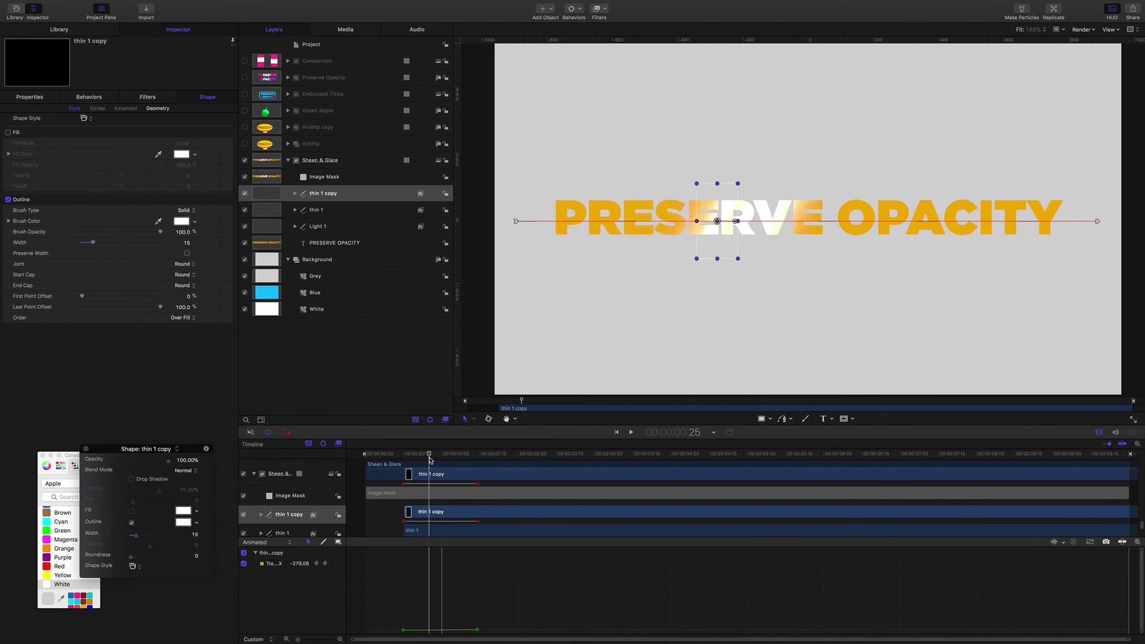
{"action": "key", "text": "shift+bracketleft"}
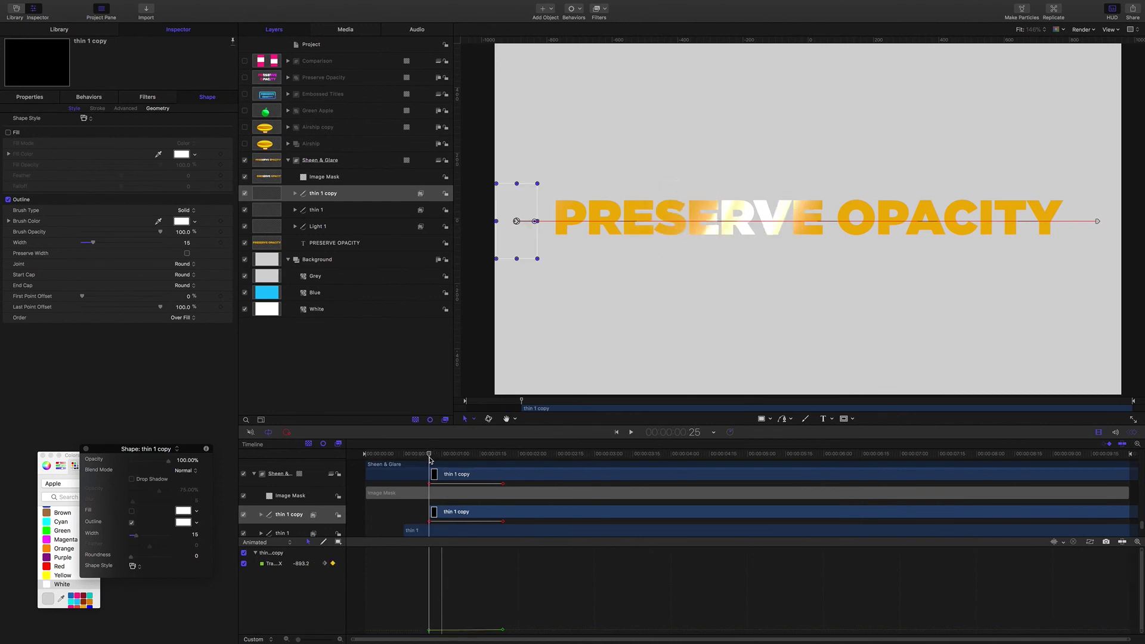
Move thin 1 copy's end keyframe to the playhead so its sweep ends sooner
{"action": "left_click_drag", "start_coordinate": [430, 457], "coordinate": [475, 463]}
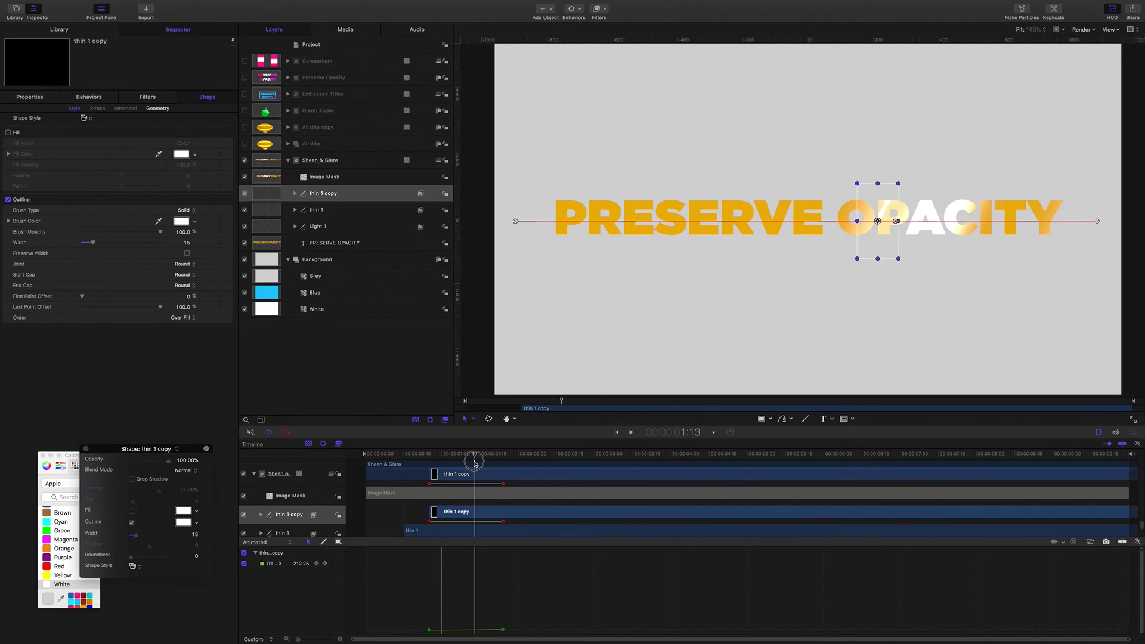
{"action": "double_click", "coordinate": [503, 483]}
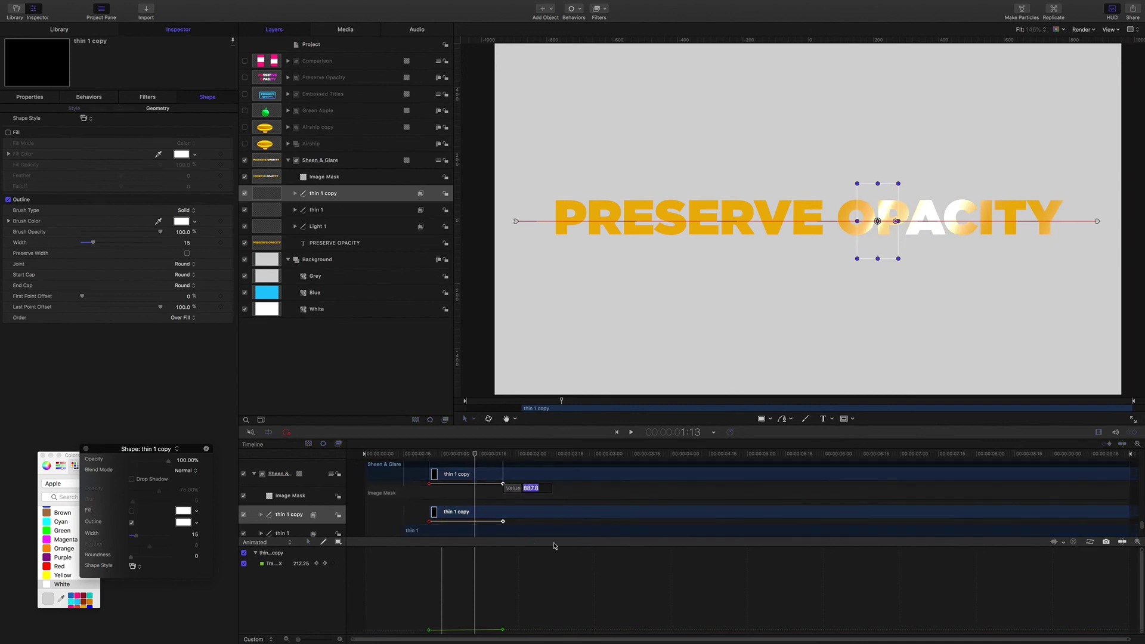
{"action": "key", "text": "Return"}
{"action": "left_click_drag", "start_coordinate": [504, 485], "coordinate": [325, 455]}
{"action": "left_click", "coordinate": [374, 344]}
Play the animation twice from the start to preview the glinting title over grey
{"action": "key", "text": "space"}
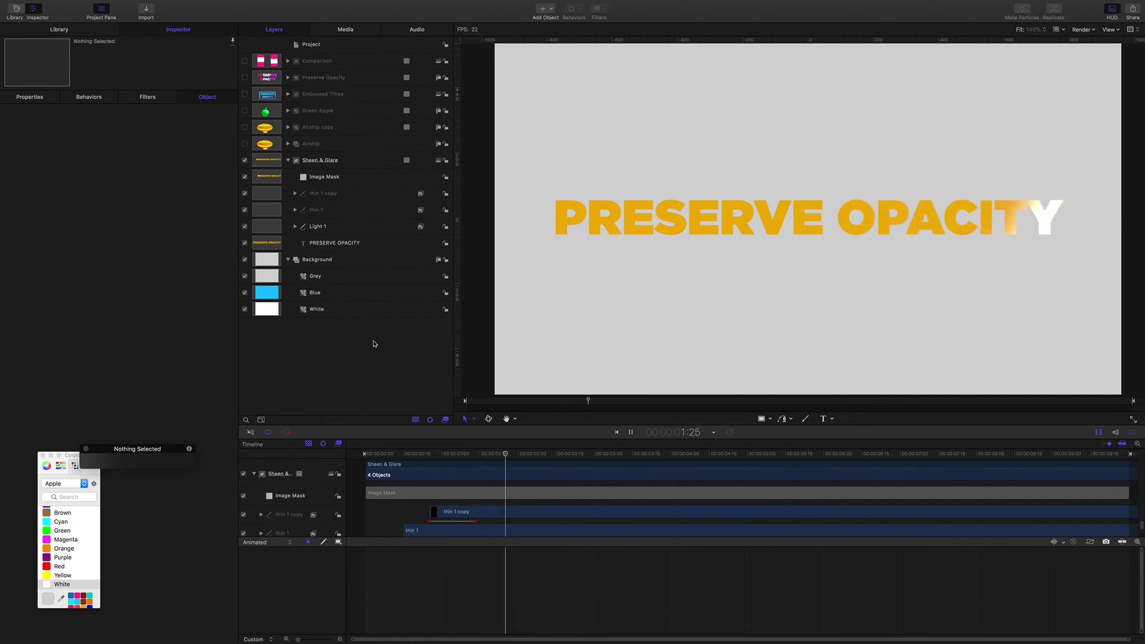
{"action": "key", "text": "space"}
{"action": "key", "text": "Home"}
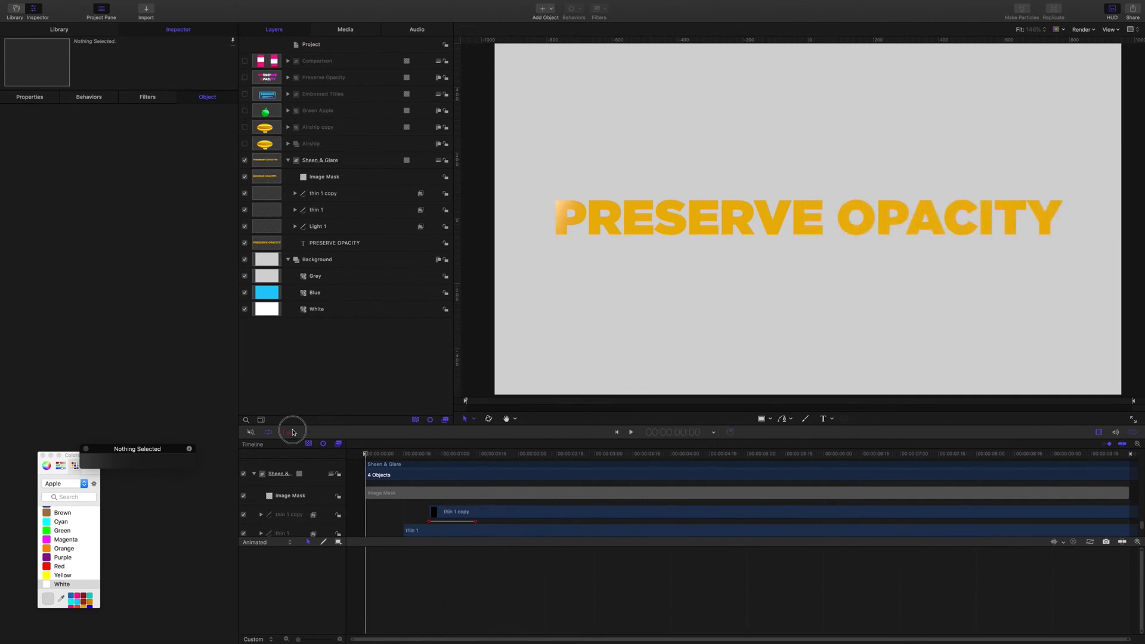
{"action": "key", "text": "space"}
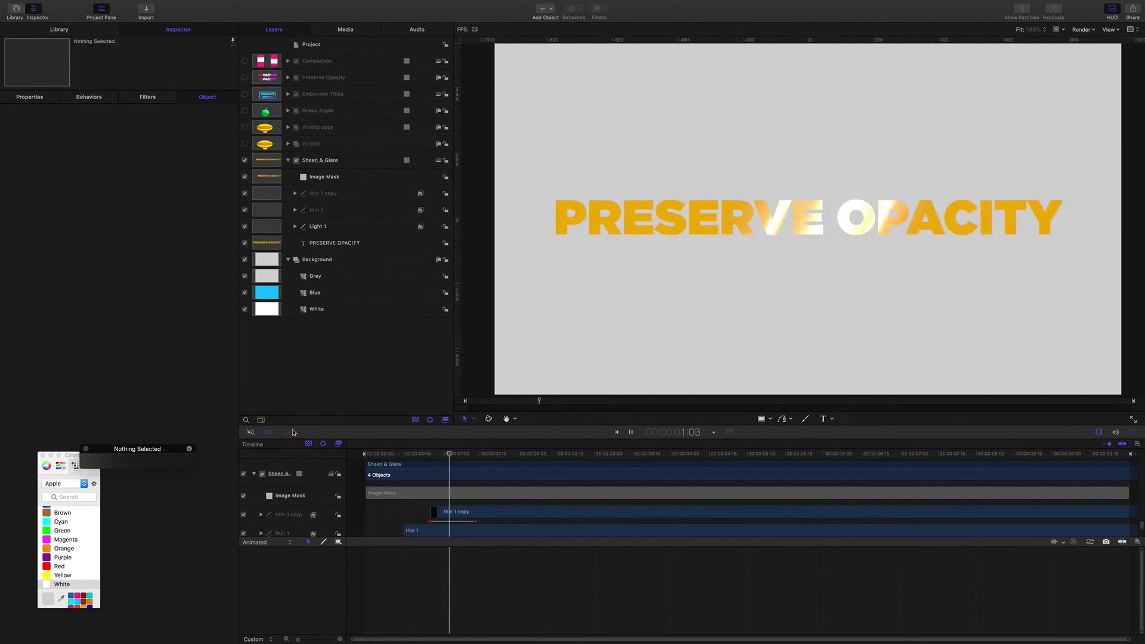
{"action": "key", "text": "space"}
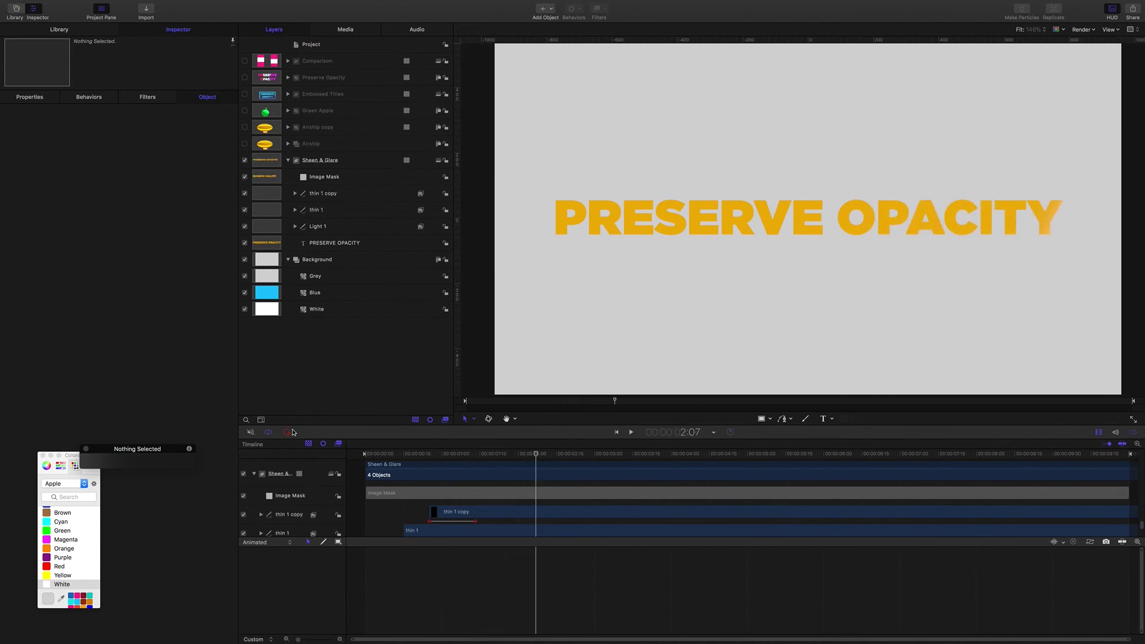
Switch off the Background group and replay the gold PRESERVE OPACITY title on black
{"action": "left_click", "coordinate": [245, 260]}
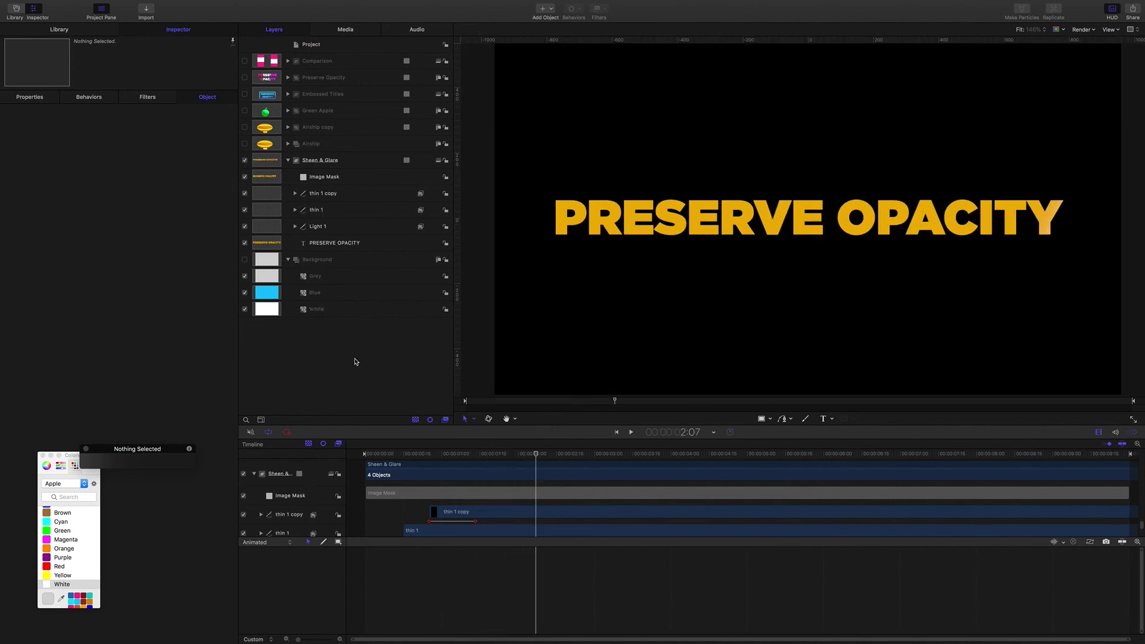
{"action": "key", "text": "Home"}
{"action": "key", "text": "space"}
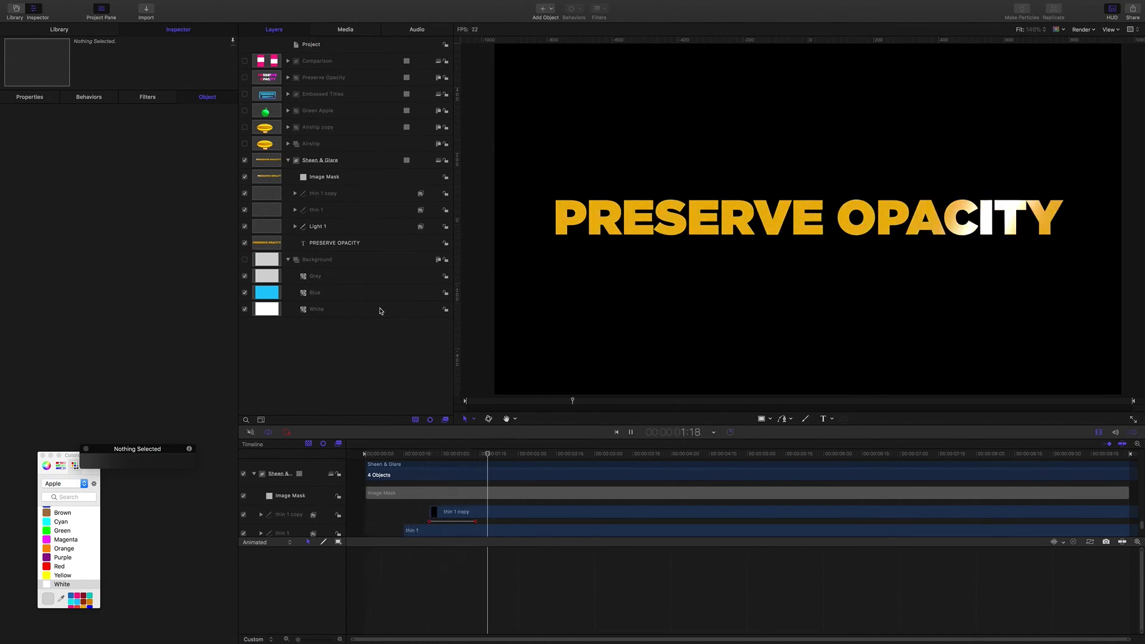
{"action": "key", "text": "space"}
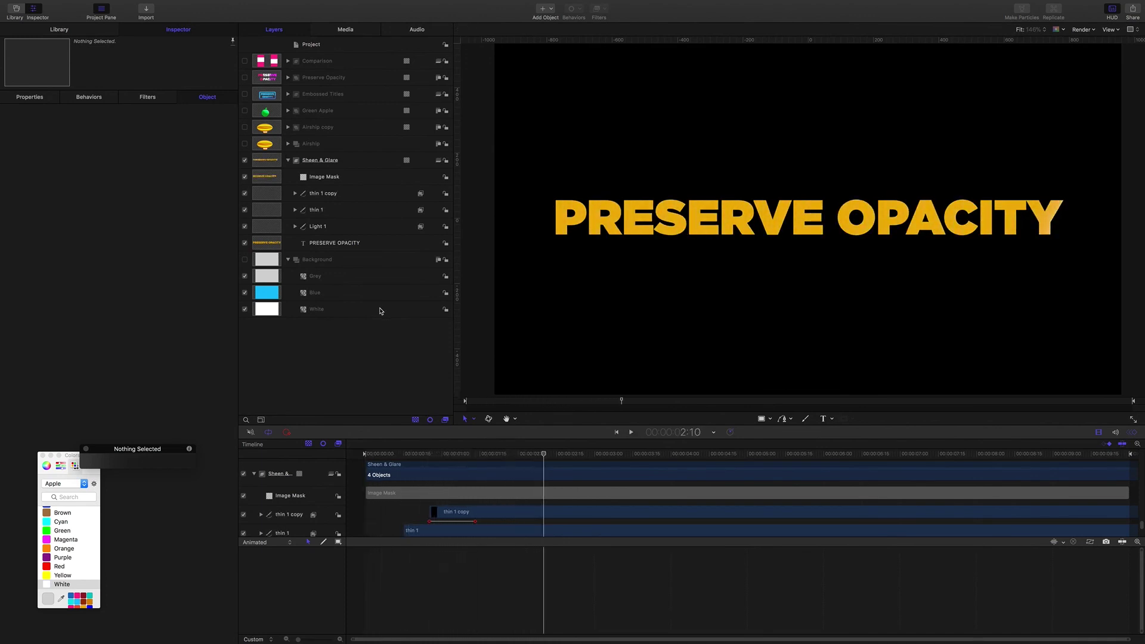